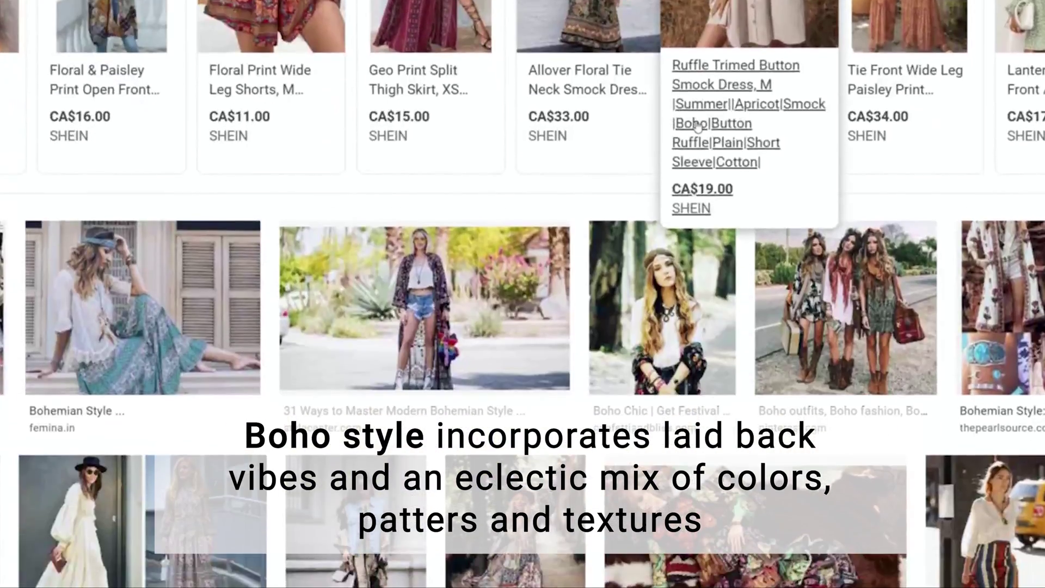
Look through the boho style image results and the handwriting fonts previewing "fresh as a daisy".
scroll(860, 196, down, 9)
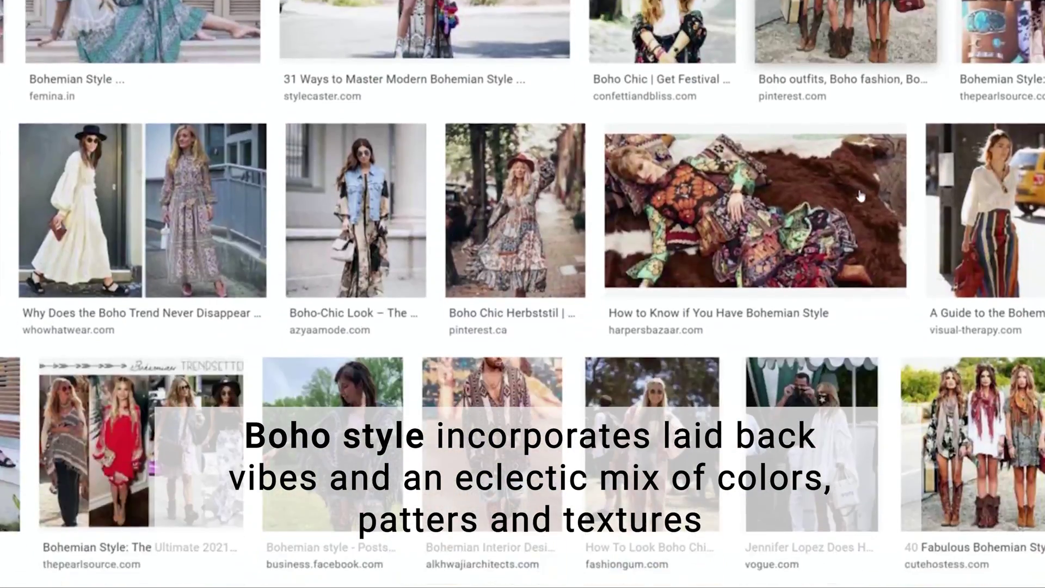
scroll(860, 196, down, 3)
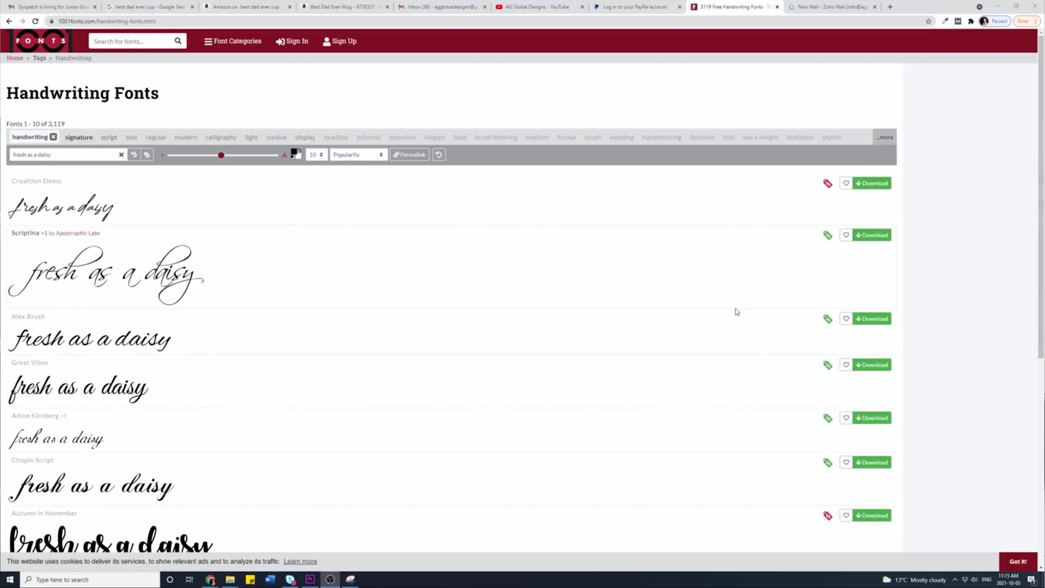
scroll(478, 257, down, 6)
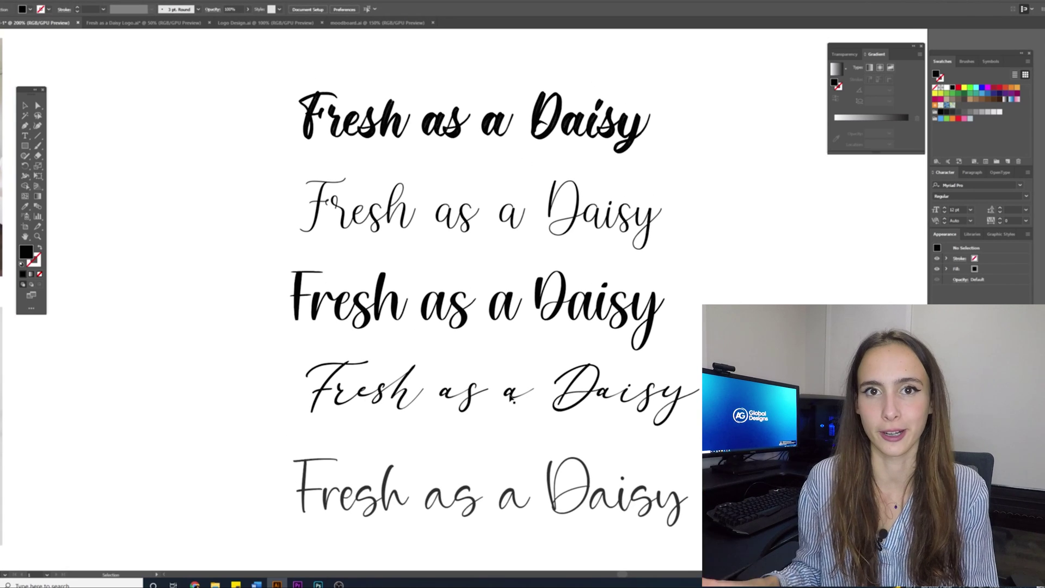
Compare the five script-font versions of "Fresh as a Daisy" up close, examining their stroke weight and letter shapes.
click(528, 133)
key(ctrl+equal)
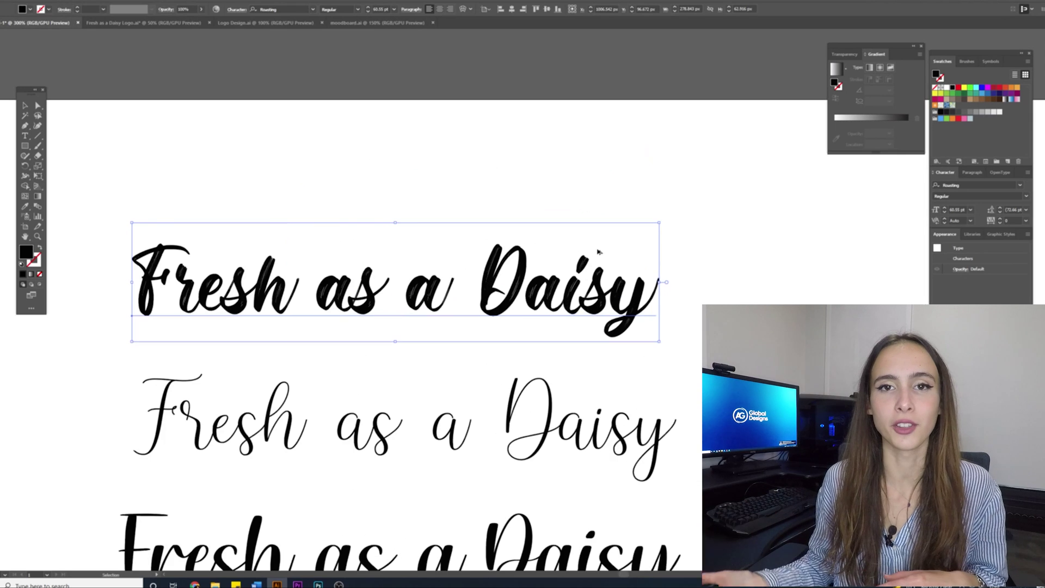
drag(739, 303, 807, 264)
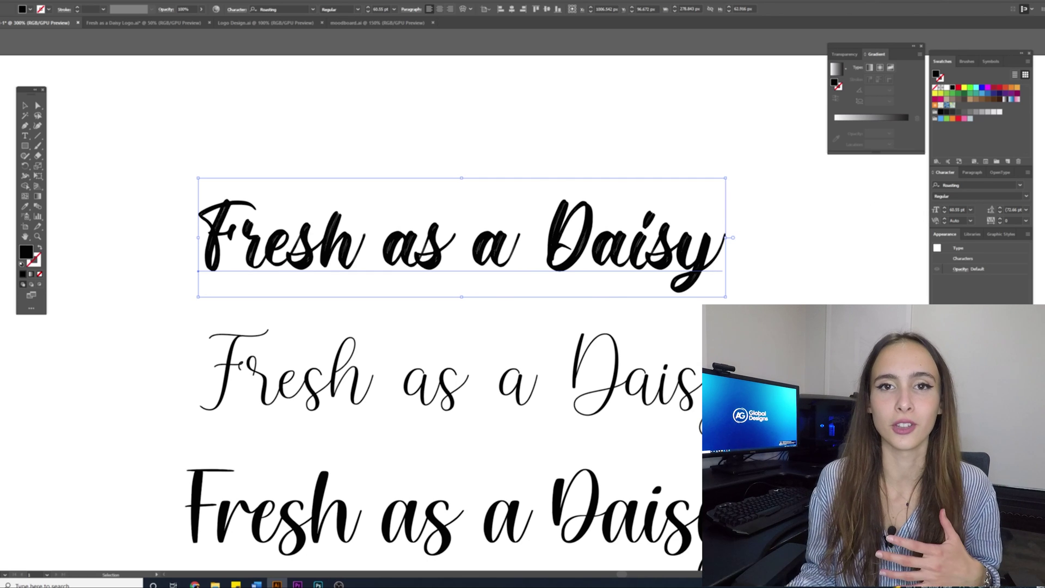
click(637, 409)
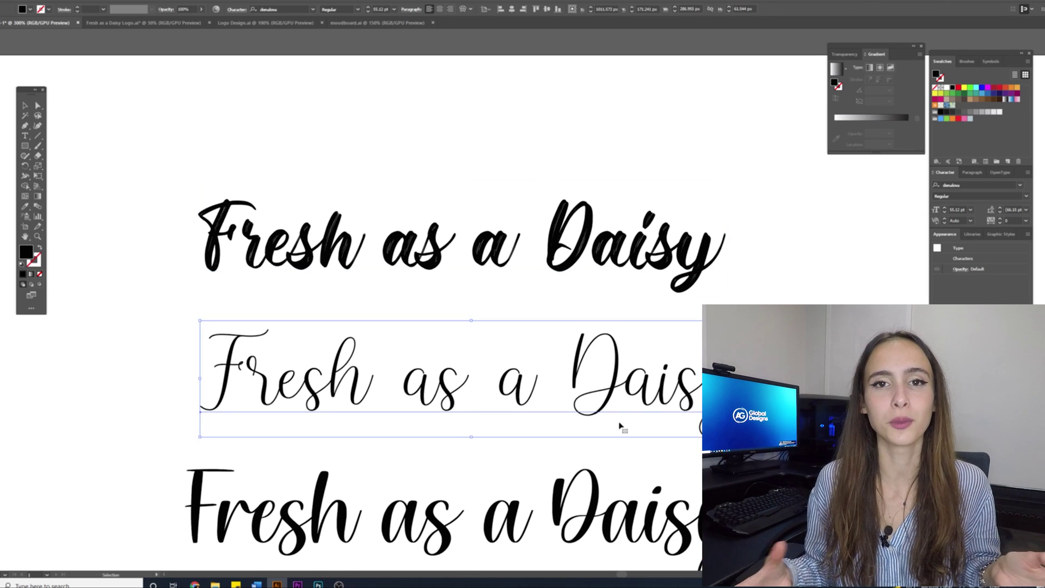
scroll(602, 308, down, 3)
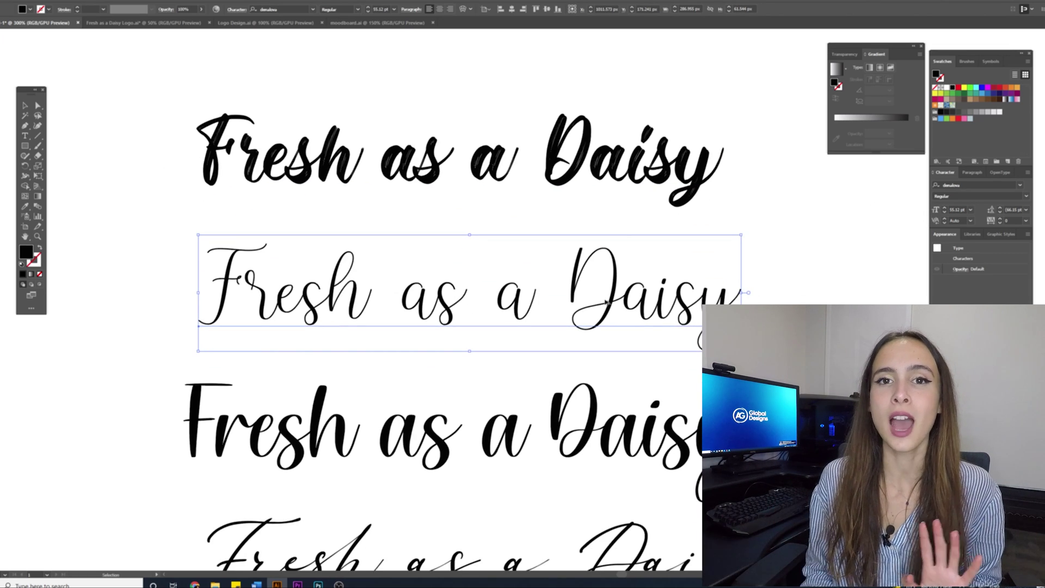
scroll(606, 303, down, 1)
drag(712, 317, 669, 255)
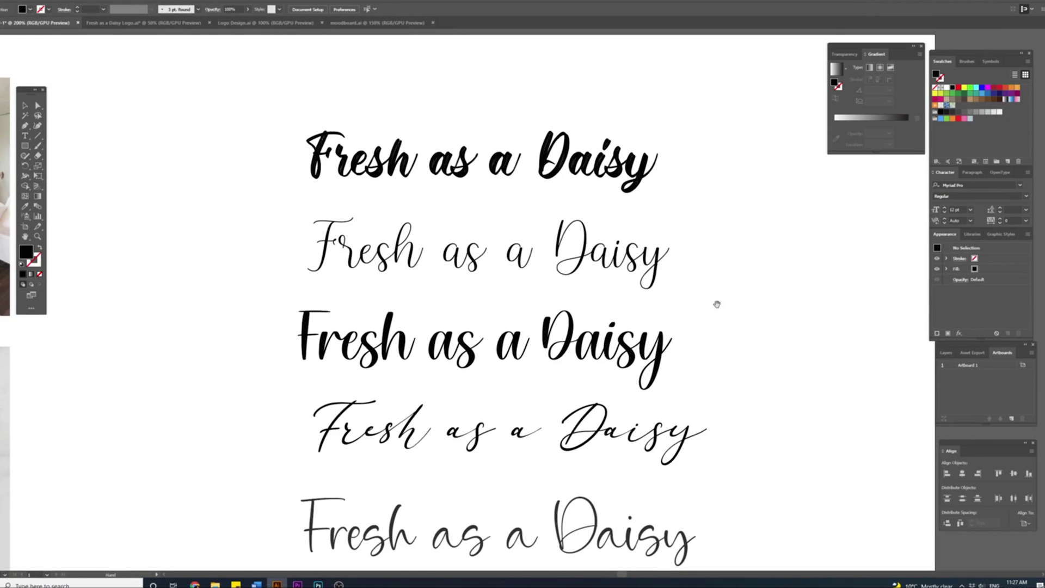
scroll(716, 304, down, 3)
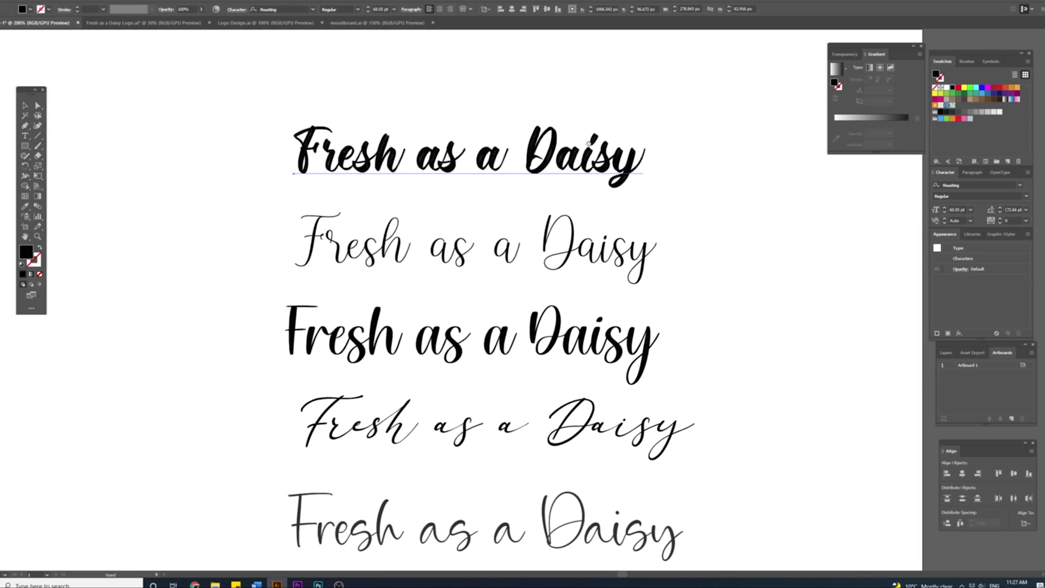
drag(589, 145, 582, 263)
scroll(596, 250, up, 1)
drag(742, 303, 807, 261)
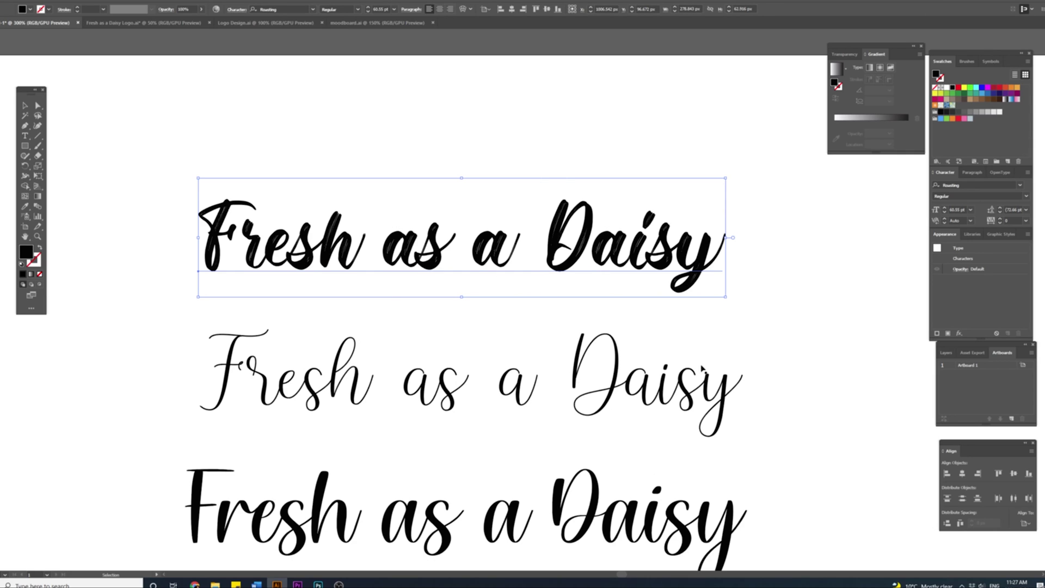
click(639, 412)
scroll(619, 427, down, 3)
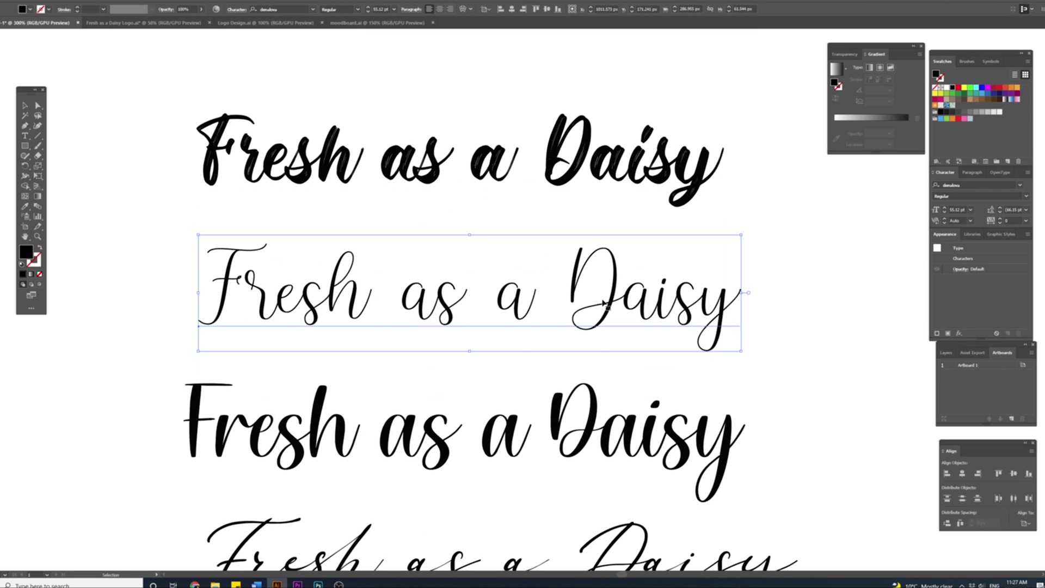
scroll(605, 302, down, 1)
drag(712, 313, 669, 251)
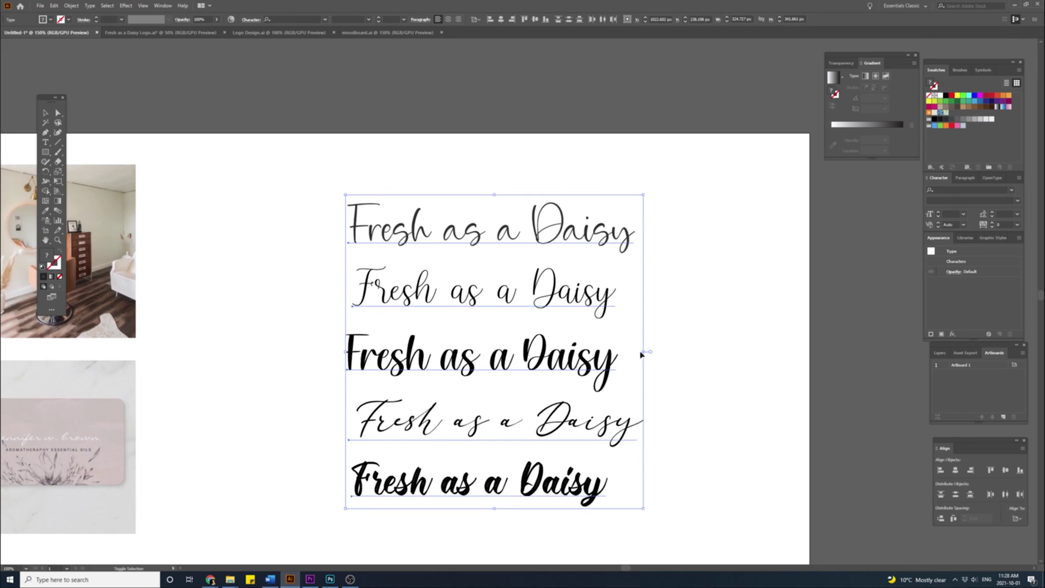
Scale the five "Fresh as a Daisy" text samples down together to about 167 px wide and place them beside the moodboard photos.
drag(643, 354, 571, 351)
drag(520, 313, 287, 217)
drag(483, 160, 224, 384)
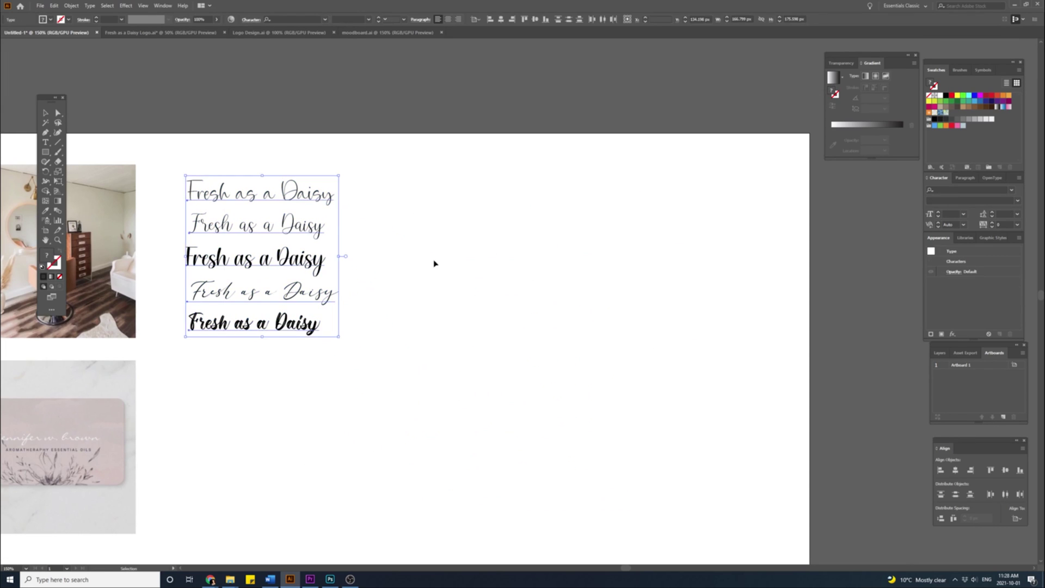
drag(434, 261, 655, 324)
click(676, 237)
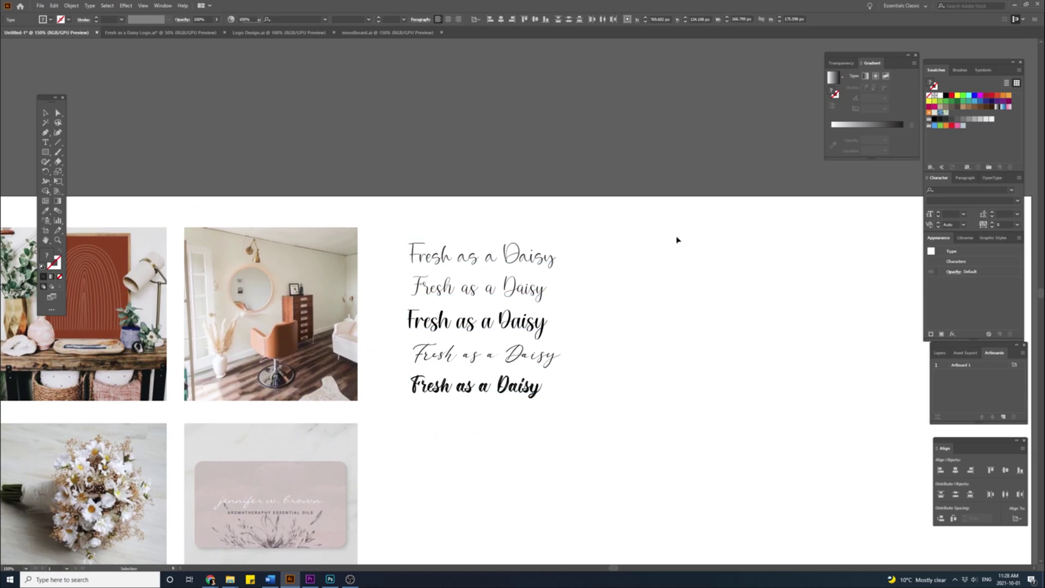
drag(668, 220, 490, 300)
alt+scroll(693, 328, down, 1)
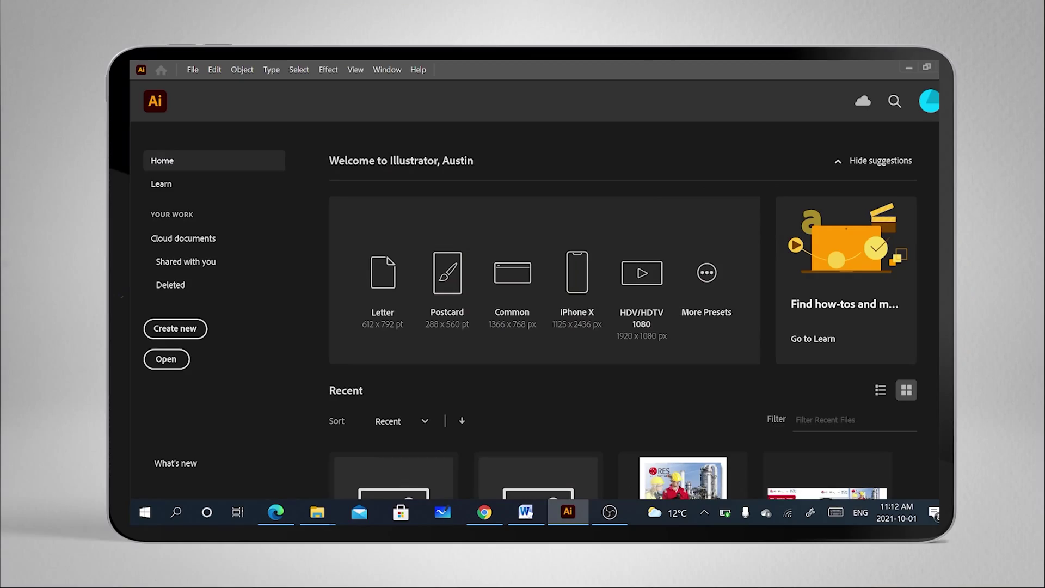
Create a new 1920 x 1080 px RGB document from the Web-Large preset.
click(187, 334)
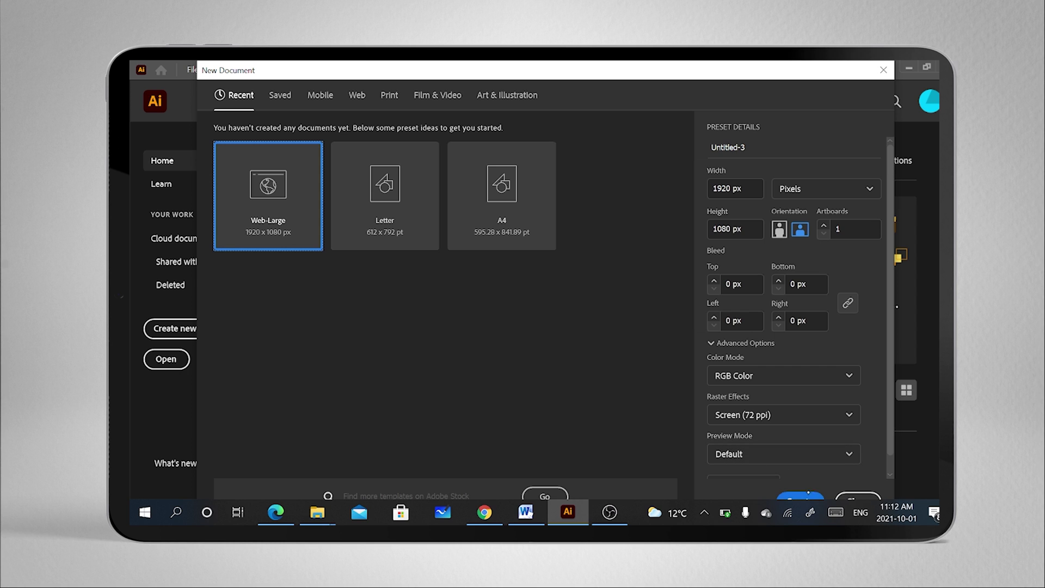
click(811, 494)
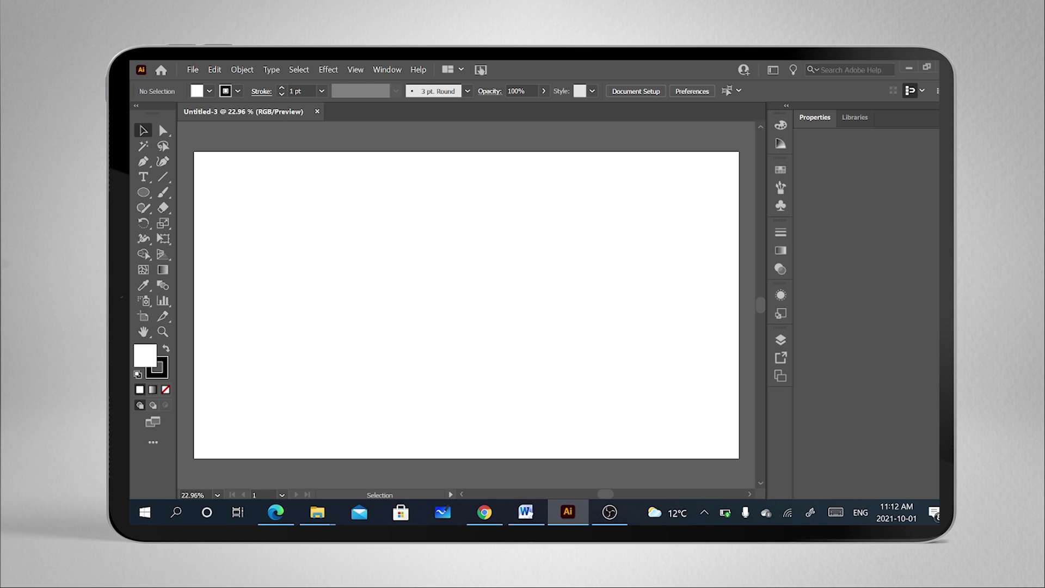
Paint two wavy freehand test strokes and a small loop with the Paintbrush, using the 1 pt black stroke.
click(162, 192)
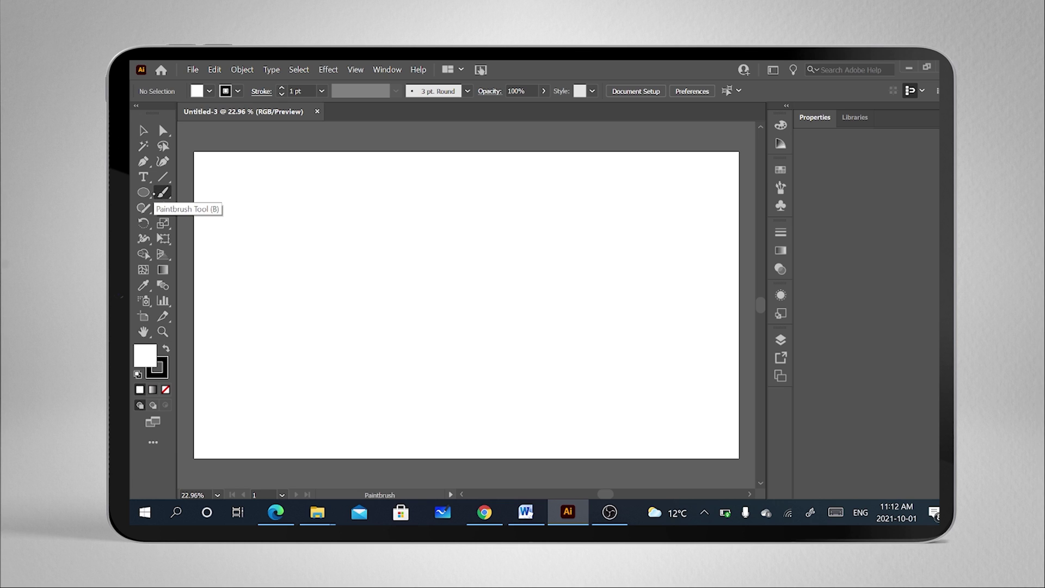
scroll(338, 351, up, 3)
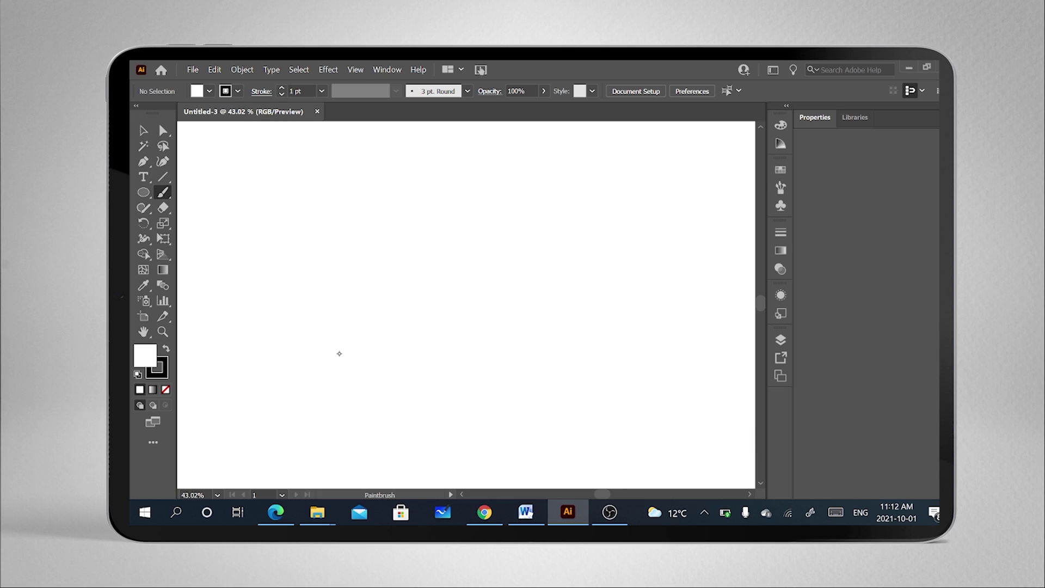
mouse_move(333, 278)
mouse_down()
mouse_move(396, 258)
mouse_move(442, 262)
mouse_up()
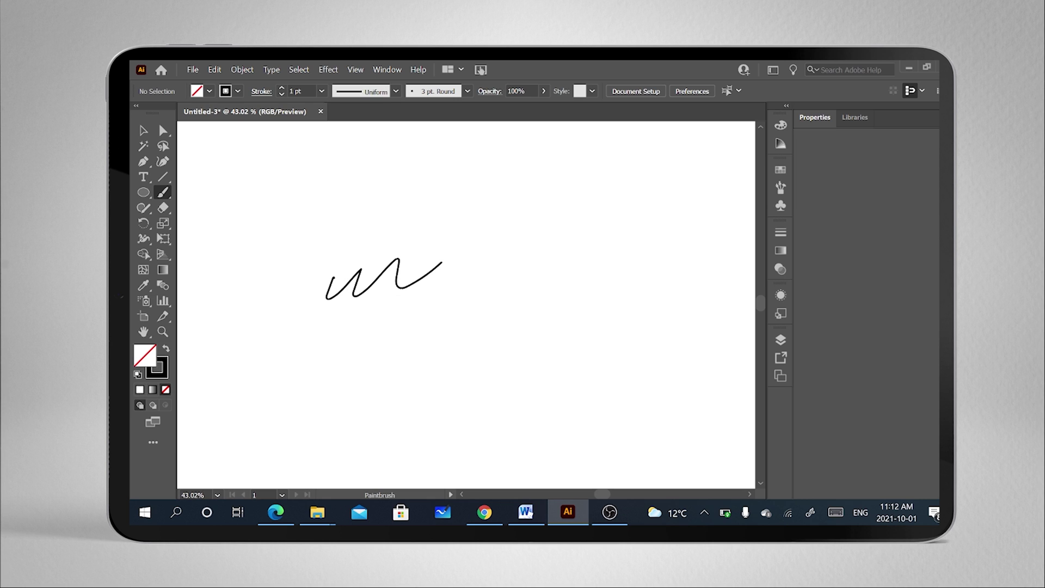
mouse_move(327, 303)
mouse_down()
mouse_move(385, 292)
mouse_move(470, 315)
mouse_up()
scroll(469, 315, up, 5)
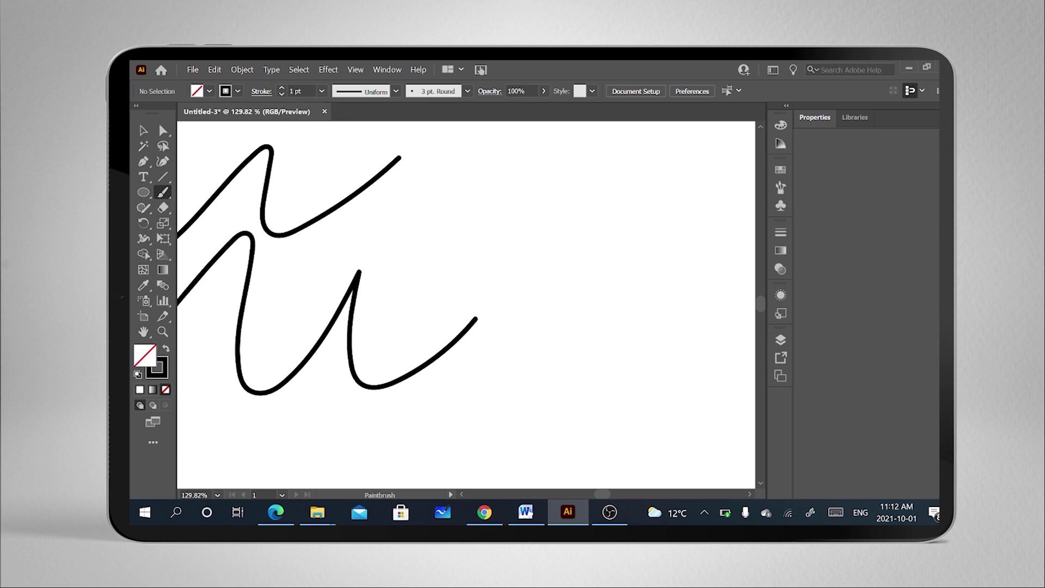
mouse_move(476, 317)
mouse_down()
mouse_move(504, 327)
mouse_move(490, 292)
mouse_up()
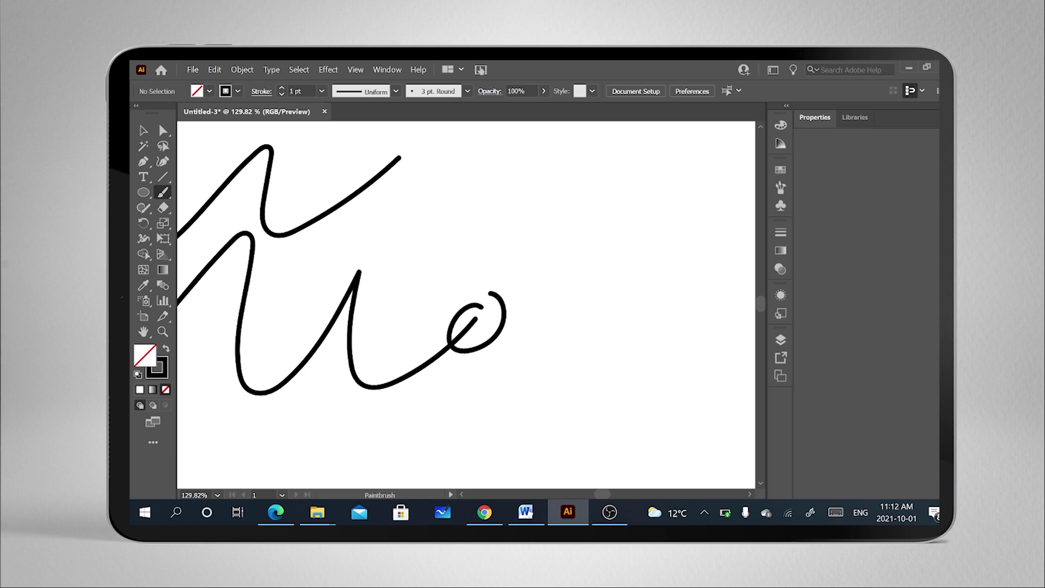
scroll(430, 294, down, 5)
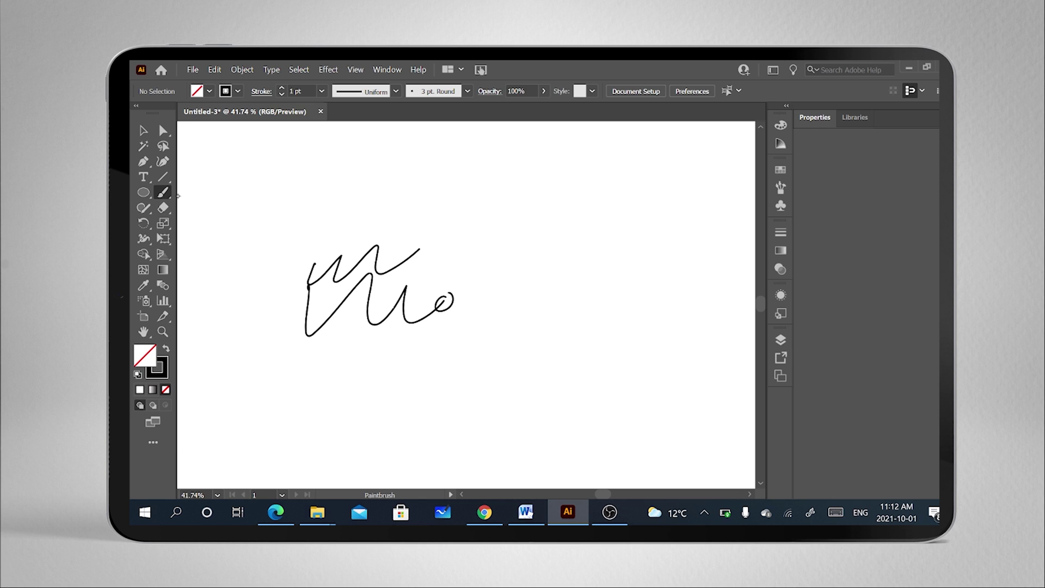
Draw a very thin horizontal ellipse about 413 px wide beside the test strokes and give it a black fill with no stroke.
mouse_move(551, 239)
mouse_down()
mouse_move(513, 174)
mouse_move(453, 164)
mouse_up()
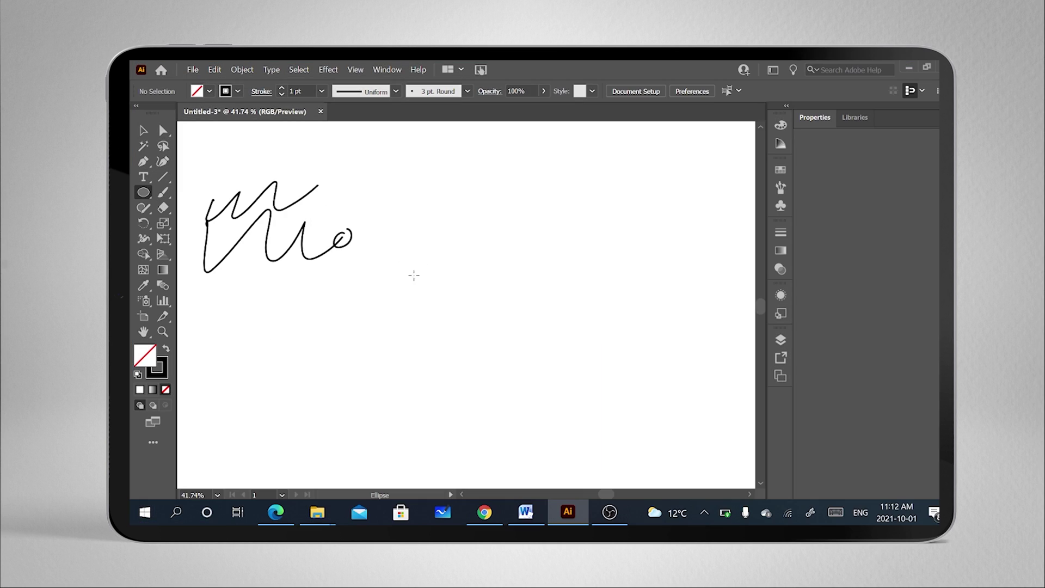
drag(408, 270, 623, 275)
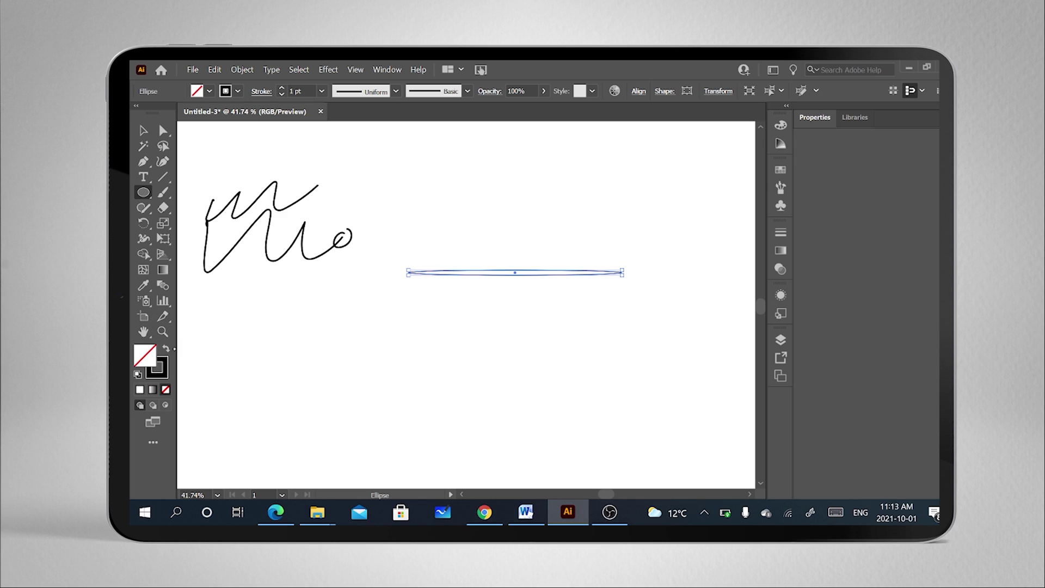
click(167, 349)
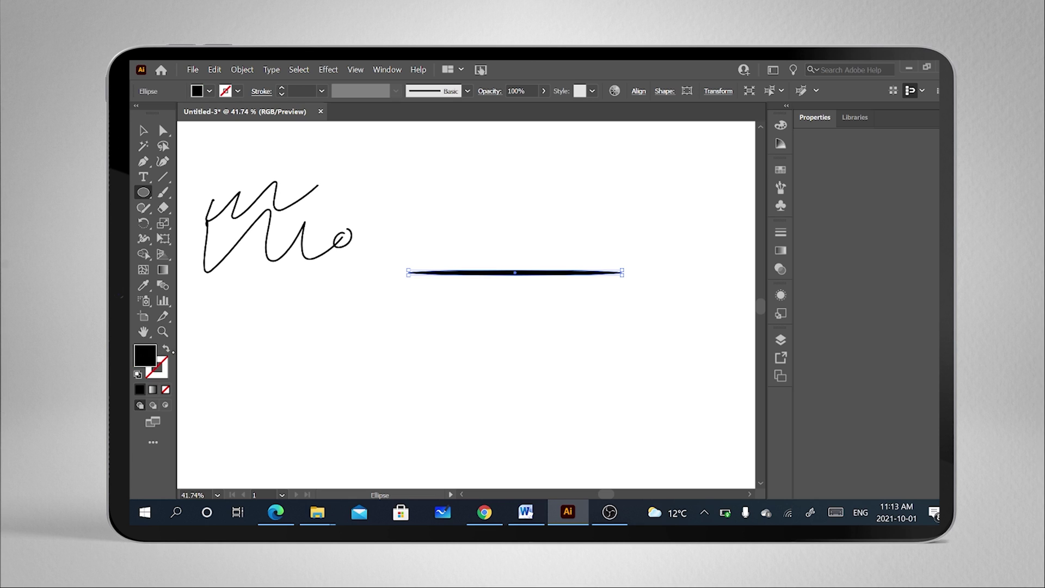
alt+scroll(568, 199, up, 3)
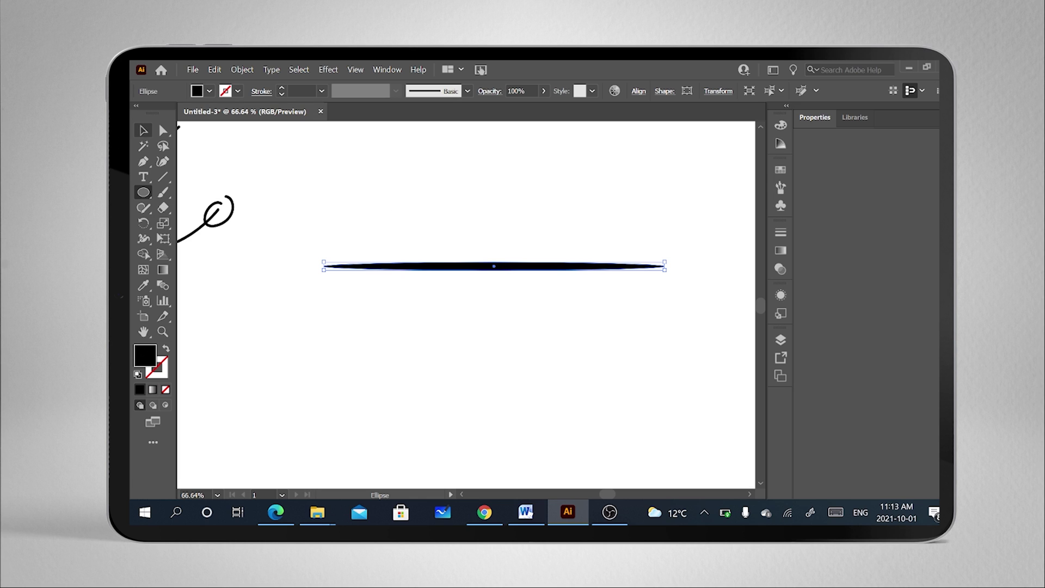
key(v)
scroll(528, 332, down, 1)
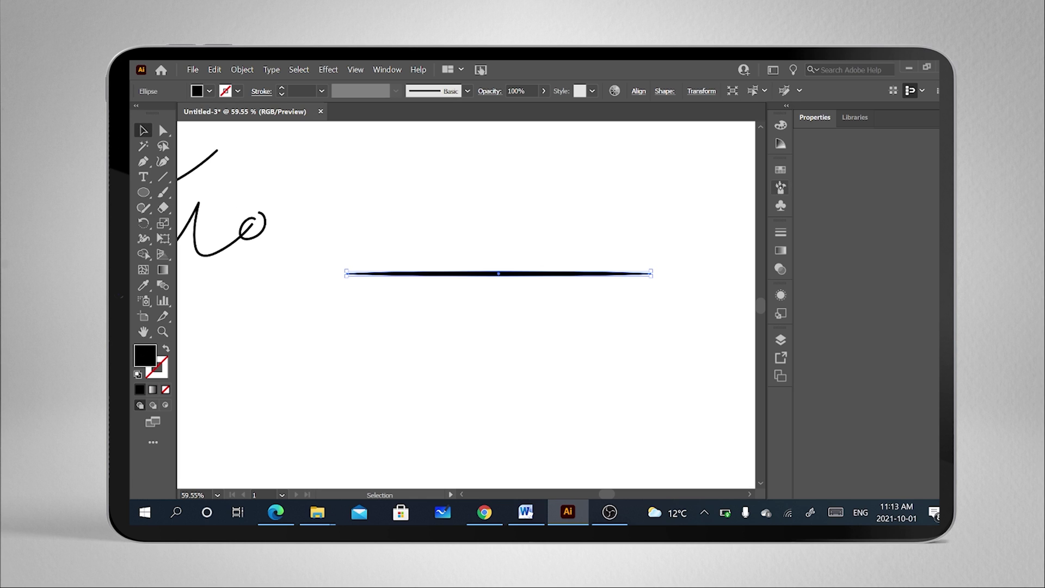
Create a new art brush from the thin black ellipse and set its colorization method to Tints.
click(387, 70)
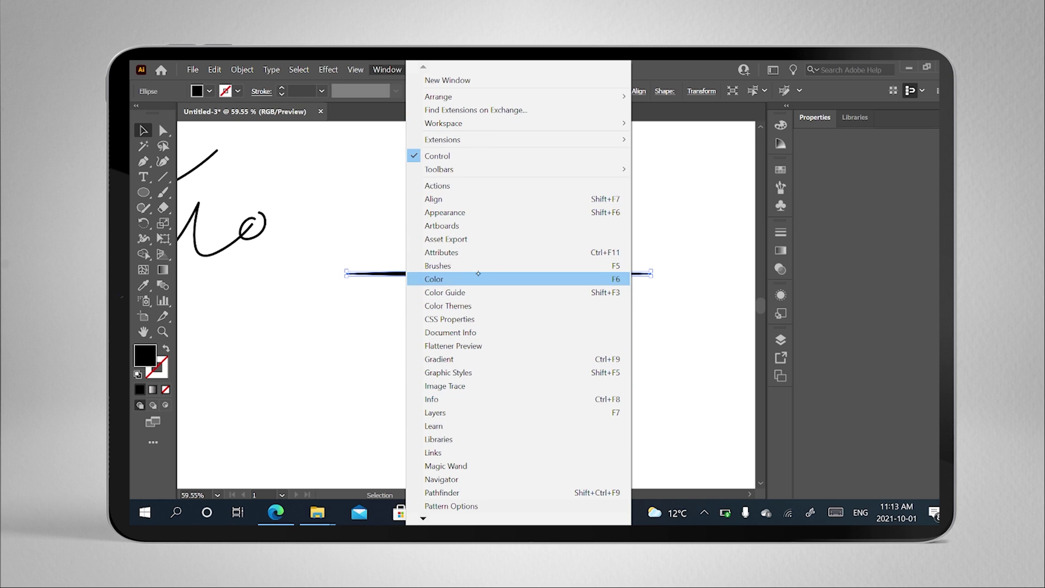
click(588, 259)
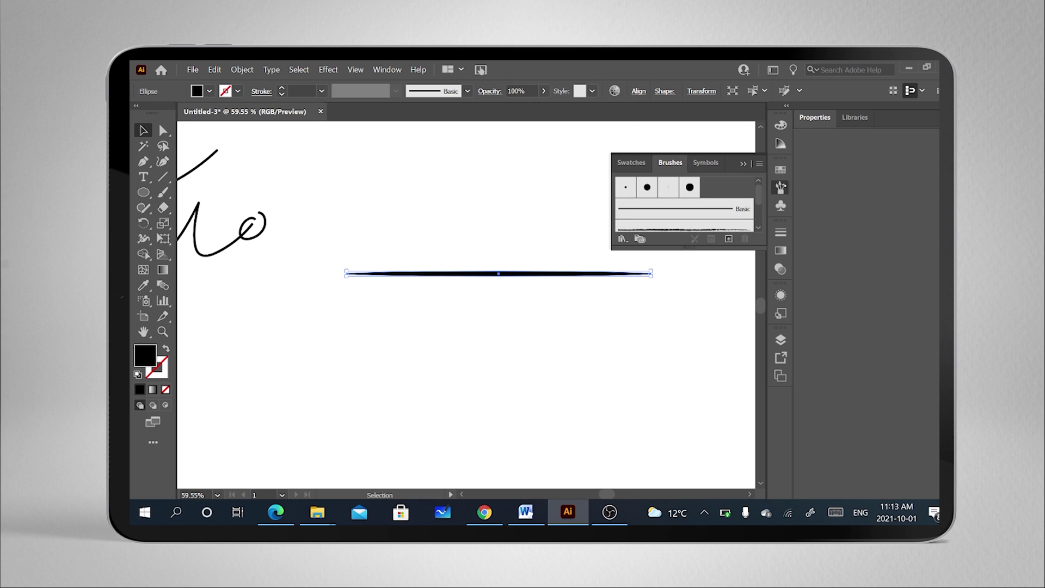
drag(687, 250, 699, 297)
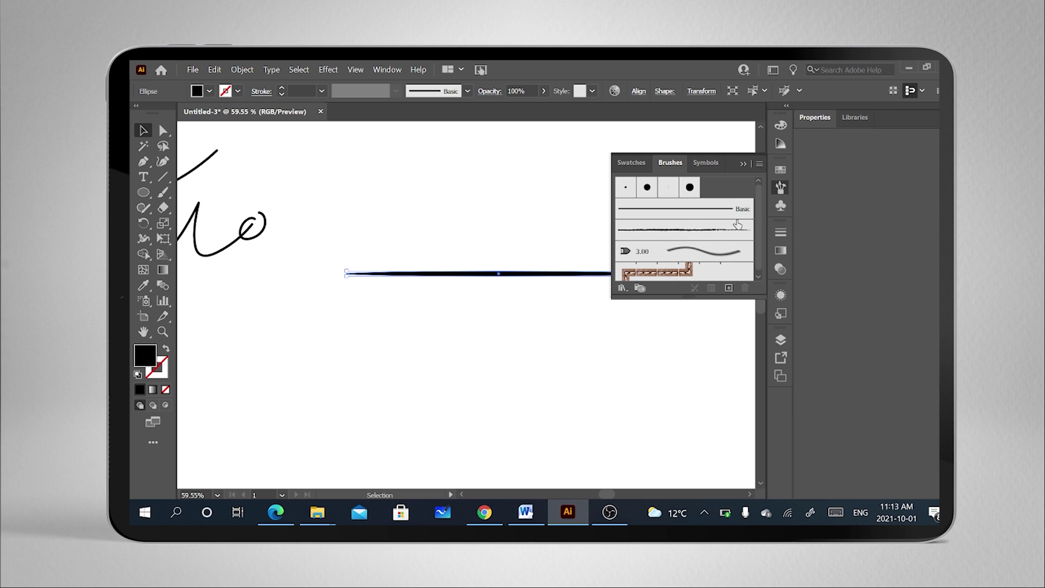
click(729, 288)
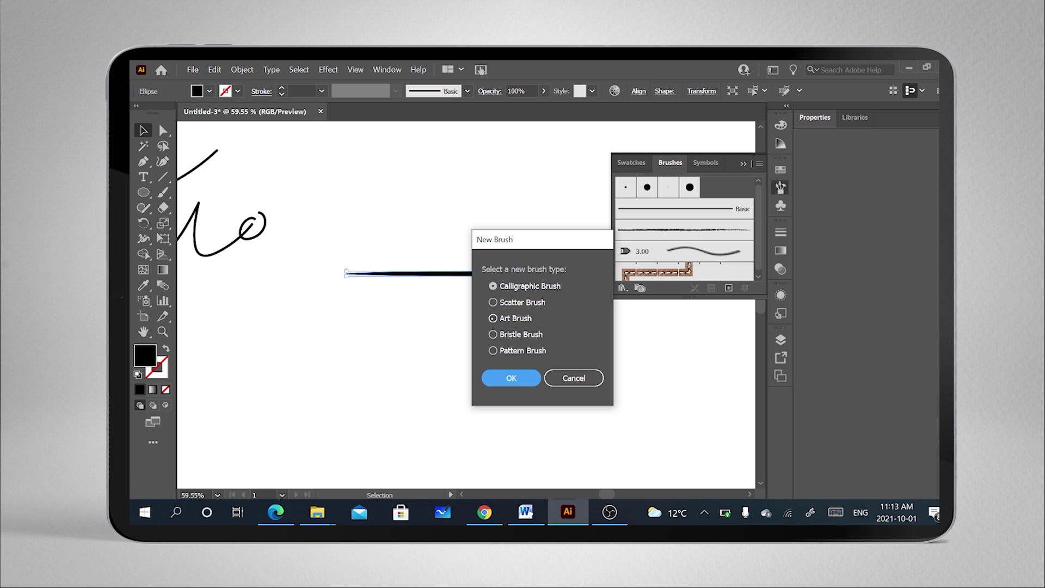
click(500, 317)
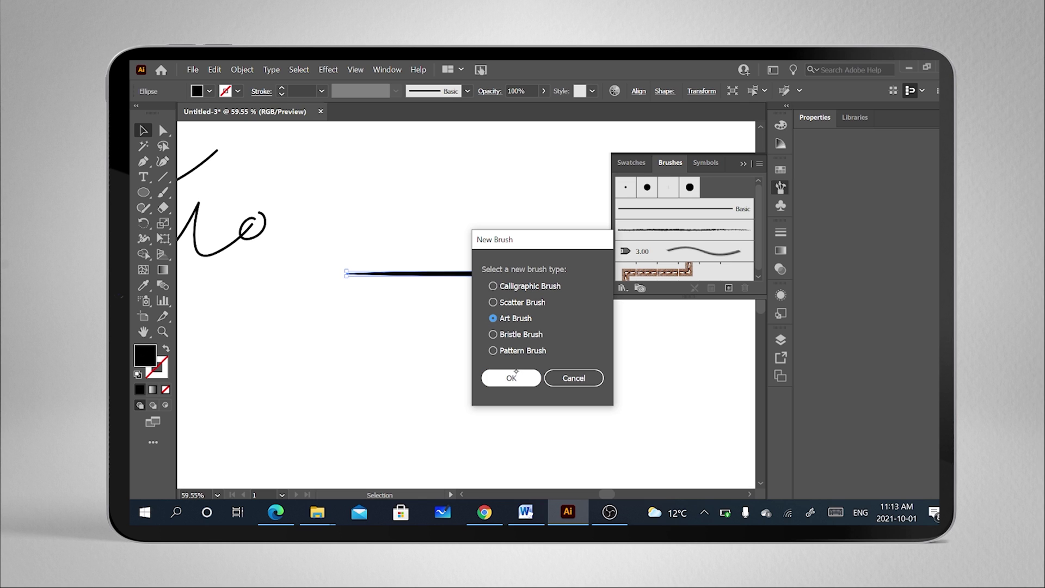
click(516, 375)
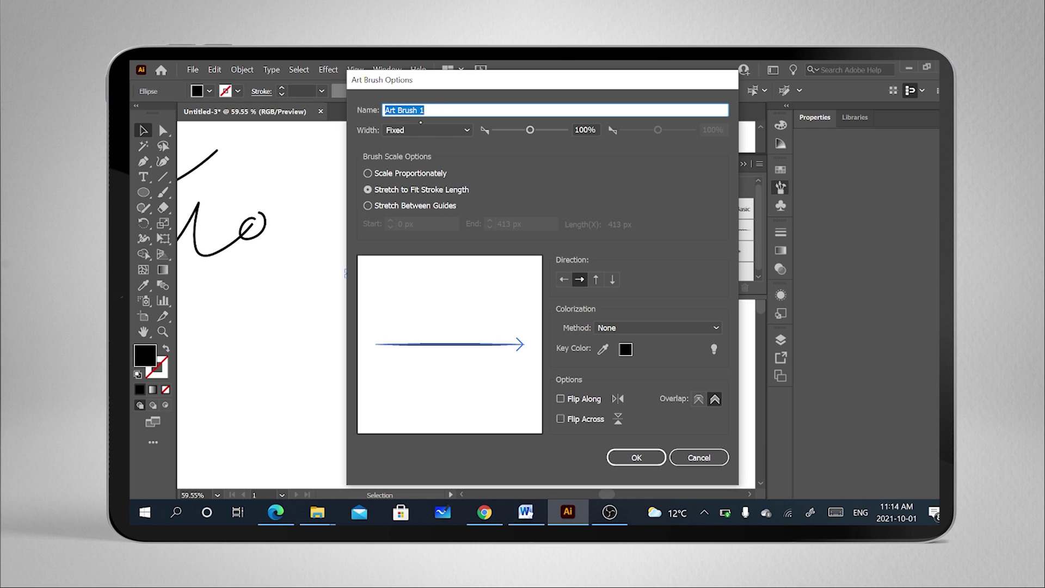
click(642, 329)
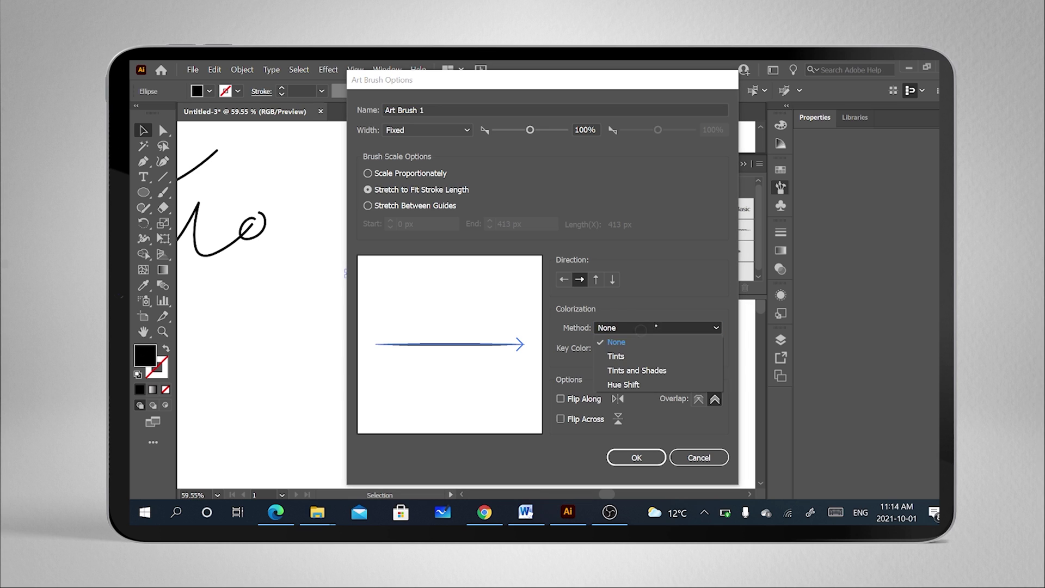
click(641, 357)
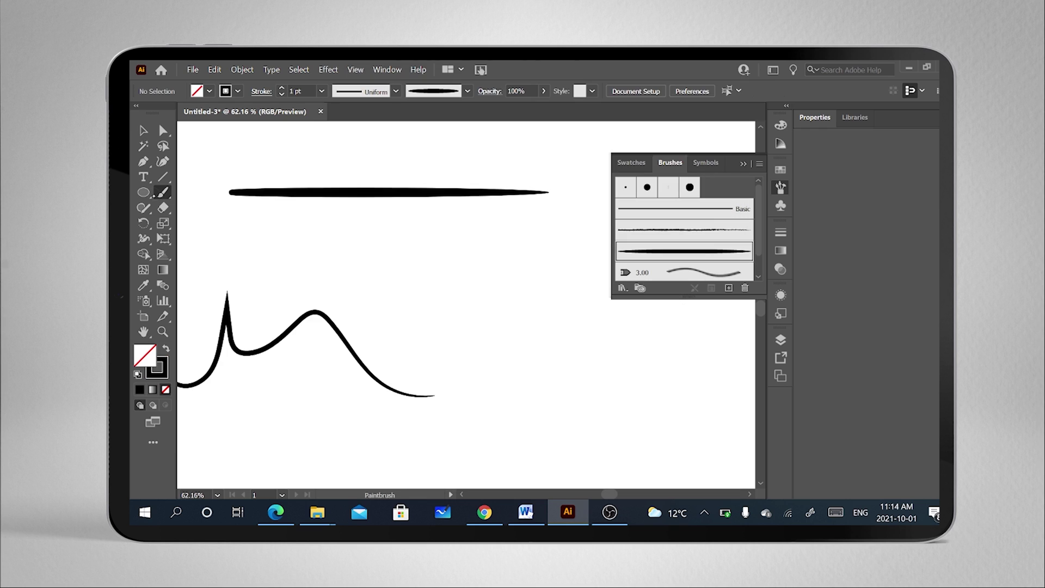
Paint freehand wavy and looped test strokes around the ellipse with the new tapered art brush, including some at 2 pt.
mouse_move(397, 292)
mouse_down()
mouse_move(551, 404)
mouse_move(506, 419)
mouse_move(571, 382)
mouse_up()
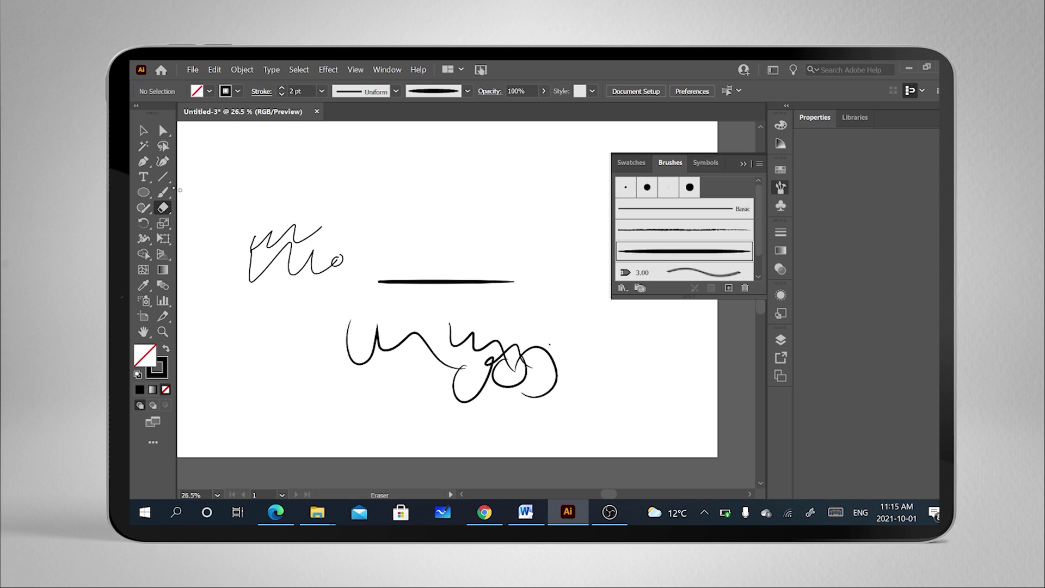
key(b)
mouse_move(383, 177)
mouse_down()
mouse_move(483, 160)
mouse_move(523, 191)
mouse_up()
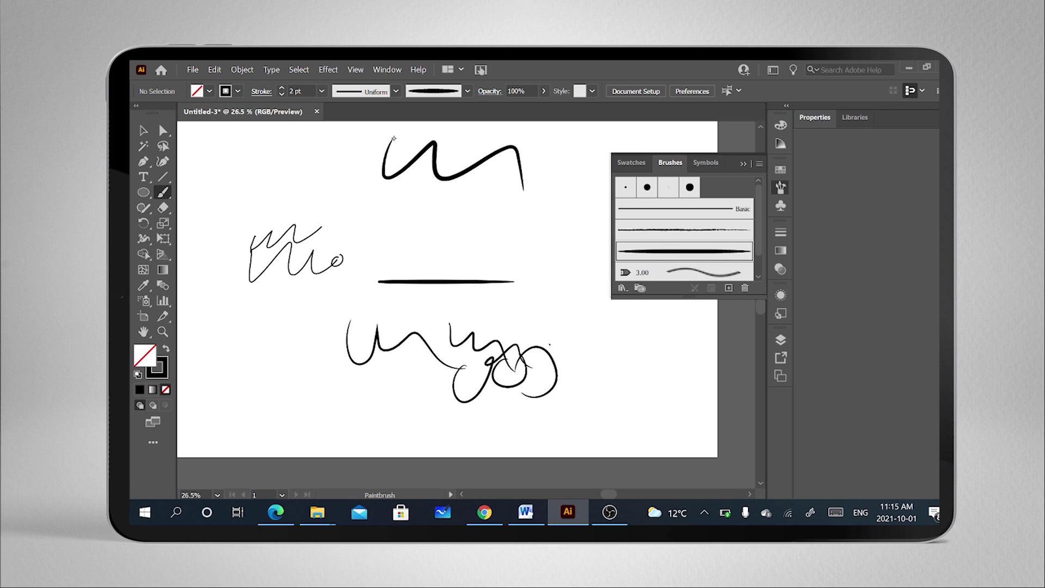
mouse_move(450, 190)
mouse_down()
mouse_move(492, 177)
mouse_move(451, 190)
mouse_up()
drag(520, 208, 565, 353)
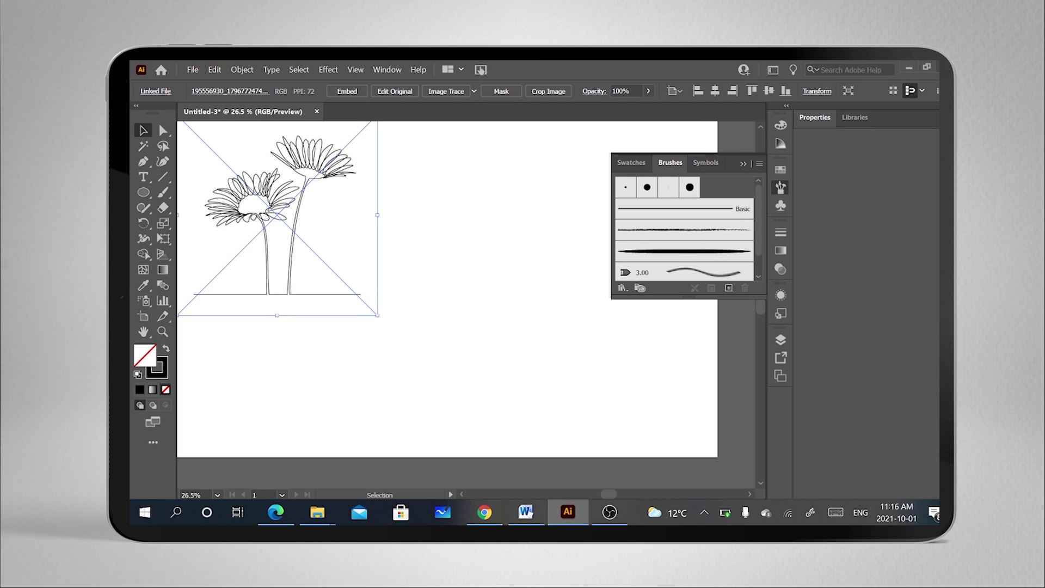
Select the traced daisy beside its reference image, give its strokes the Uniform width profile and enlarge the drawing.
scroll(465, 304, up, 2)
scroll(465, 305, left, 3)
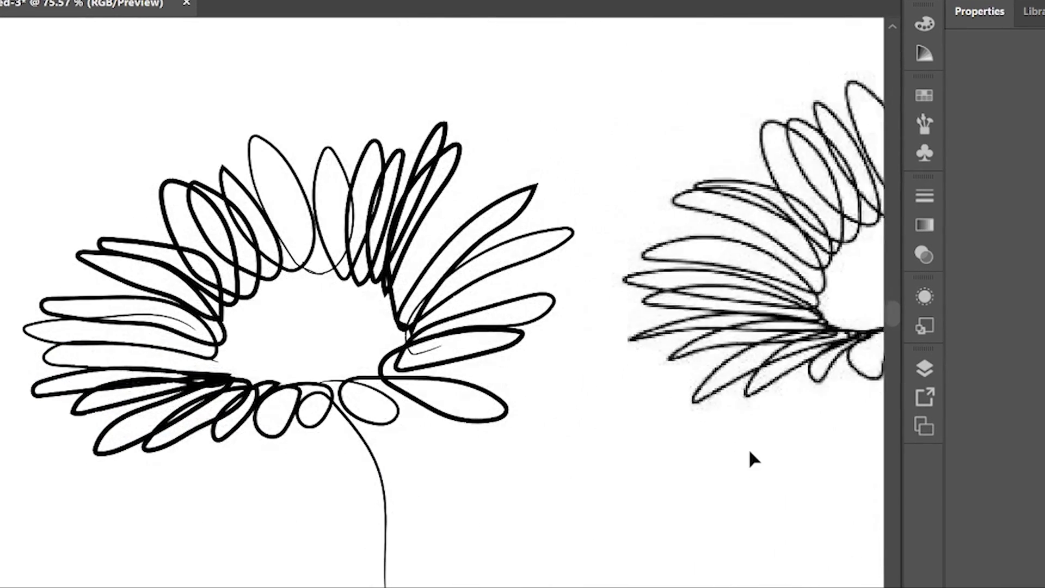
drag(751, 455, 695, 439)
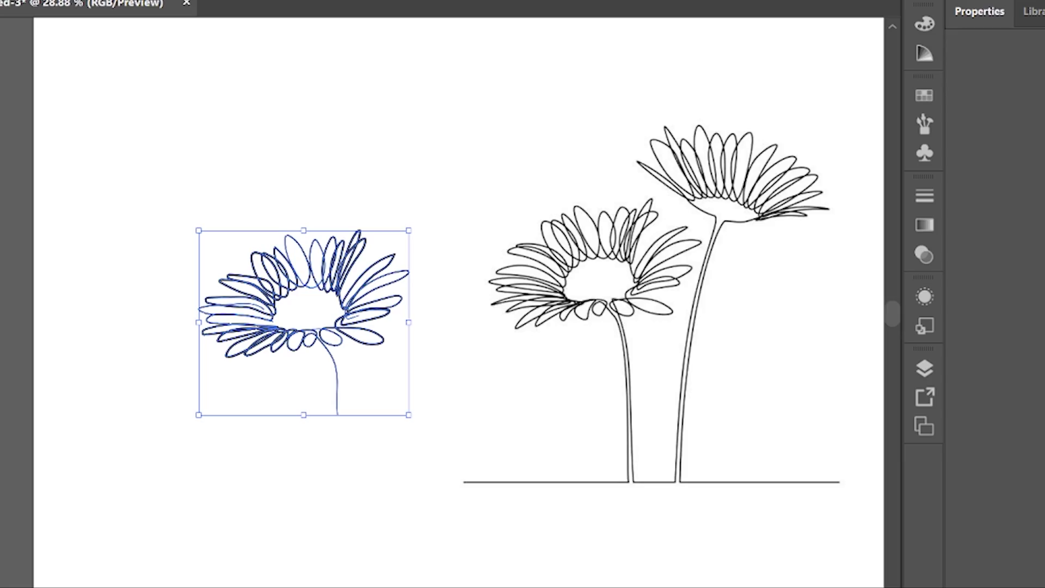
click(313, 2)
click(276, 35)
click(313, 1)
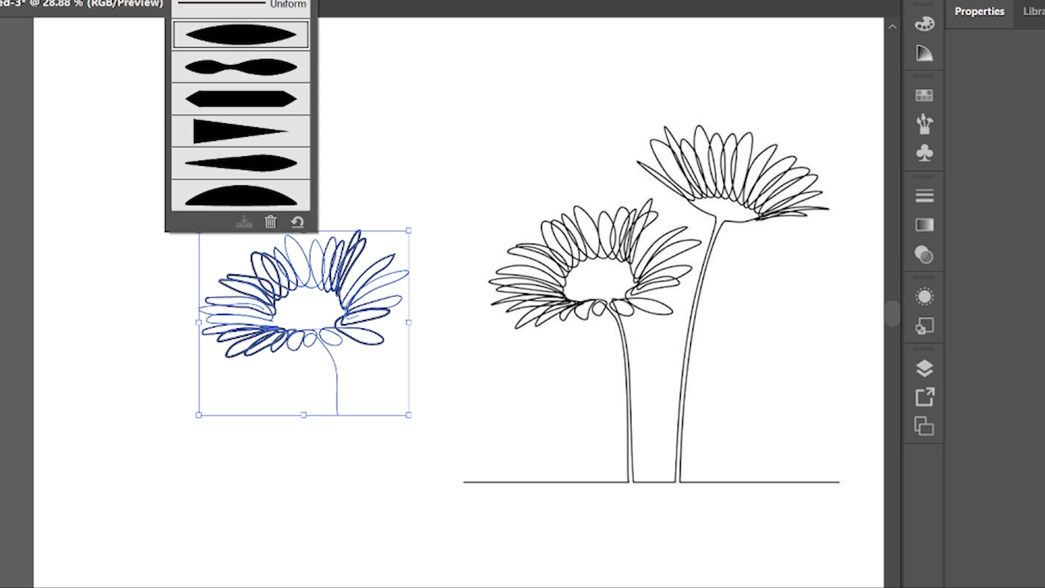
click(275, 4)
drag(198, 415, 154, 469)
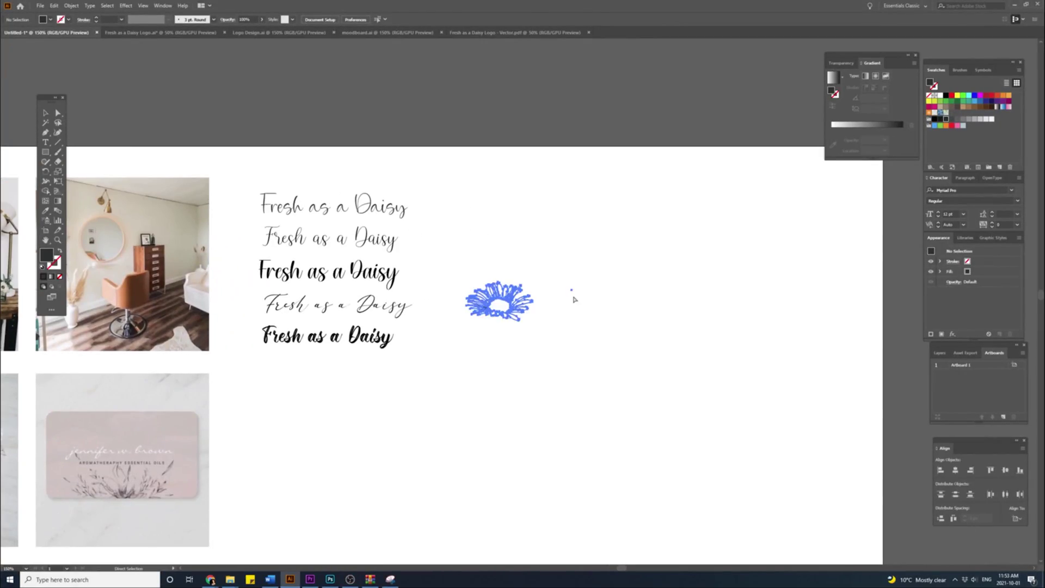
Enlarge the daisy drawing in the moodboard document and place it in the blank area beside the lettering samples.
key(v)
drag(573, 321, 656, 352)
key(ctrl+shift+a)
scroll(543, 314, up, 2)
drag(576, 340, 699, 344)
scroll(685, 333, down, 2)
click(578, 263)
drag(580, 266, 438, 241)
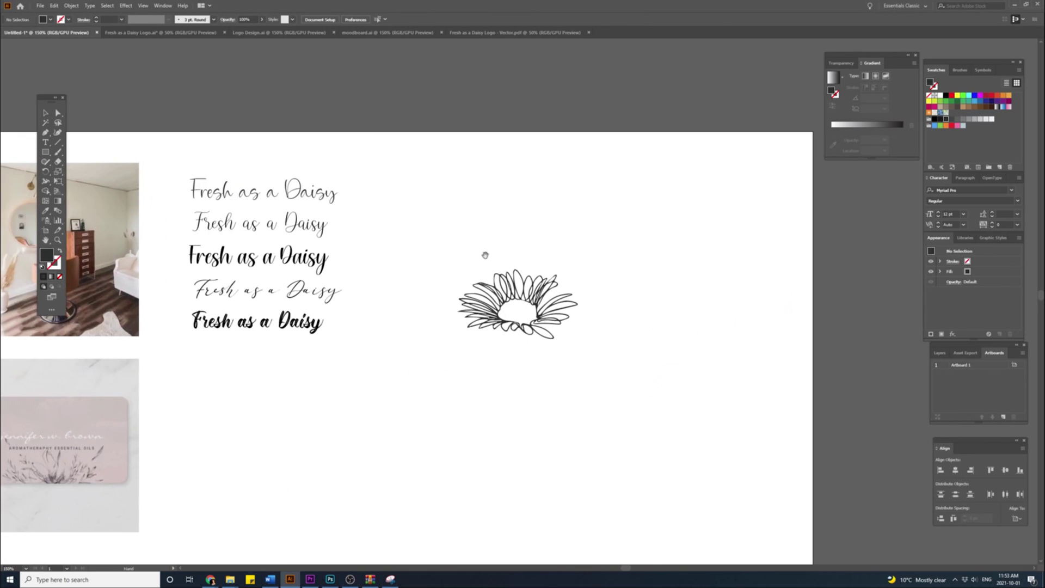
Copy the second "Fresh as a Daisy" sample beneath the daisy and position the scaled-down flower above the lettering.
click(285, 226)
drag(285, 226, 528, 363)
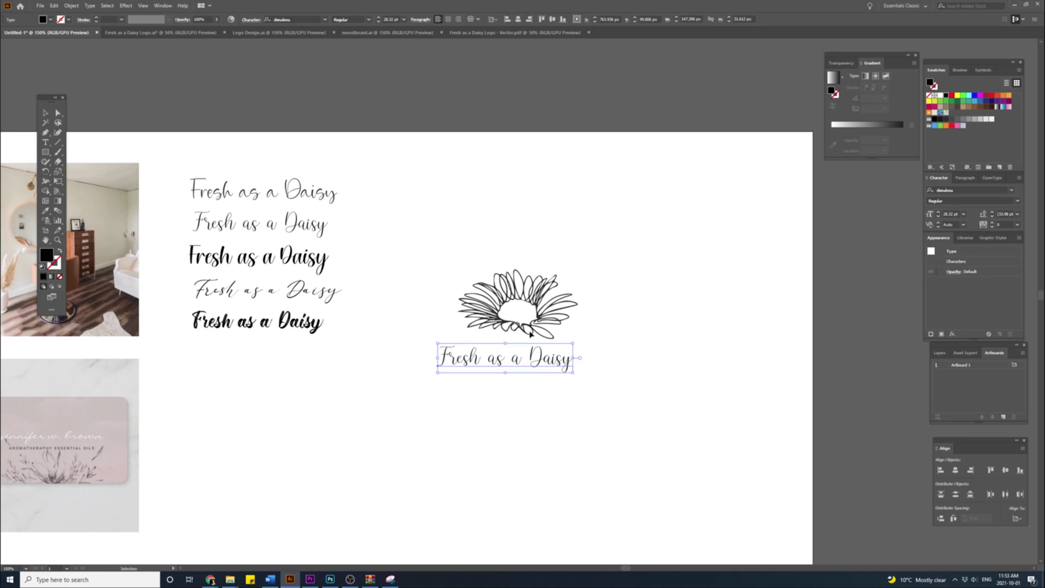
click(561, 317)
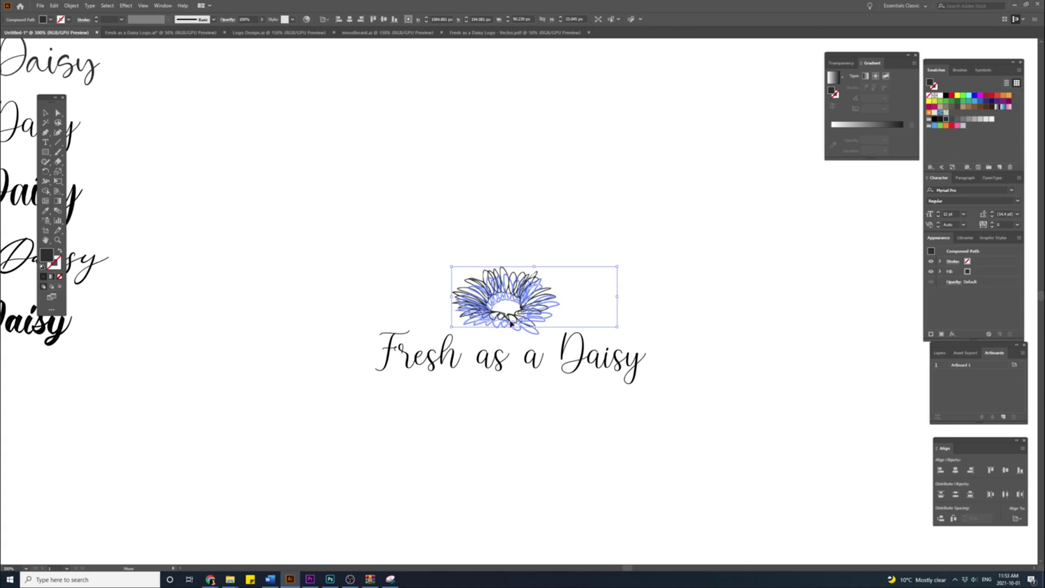
click(524, 223)
click(143, 5)
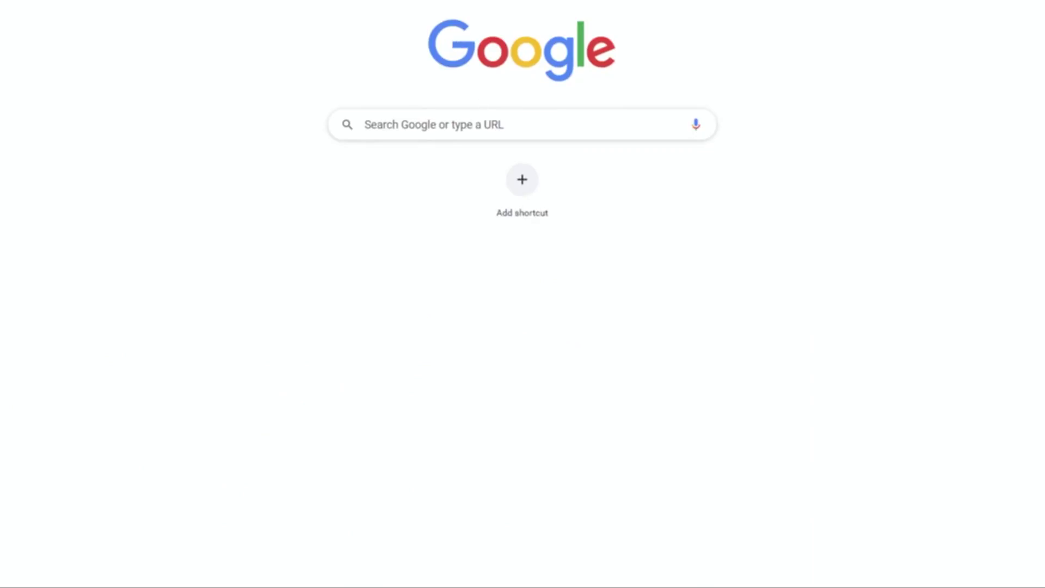
click(488, 76)
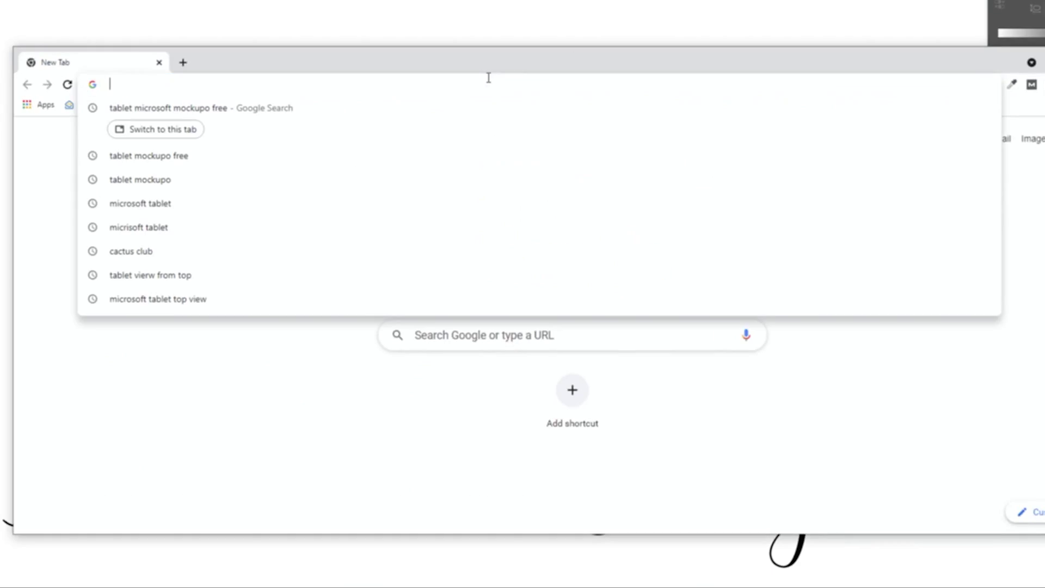
text(gold)
key(BackSpace)
key(BackSpace)
key(BackSpace)
key(BackSpace)
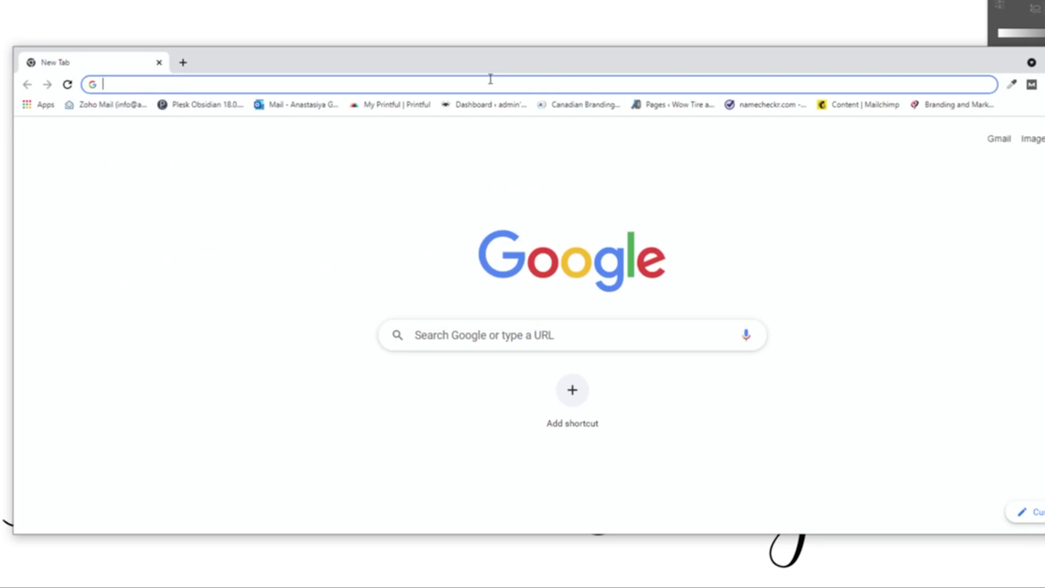
Look up "adobe color wheel" in the browser and go to the Explore section of Adobe Color.
text(adobe color wh)
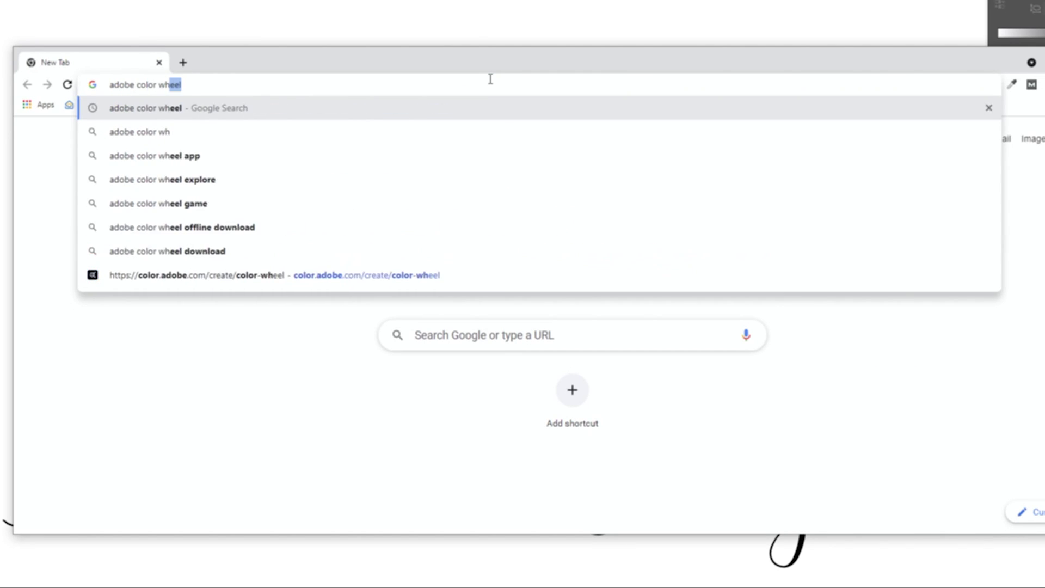
key(Return)
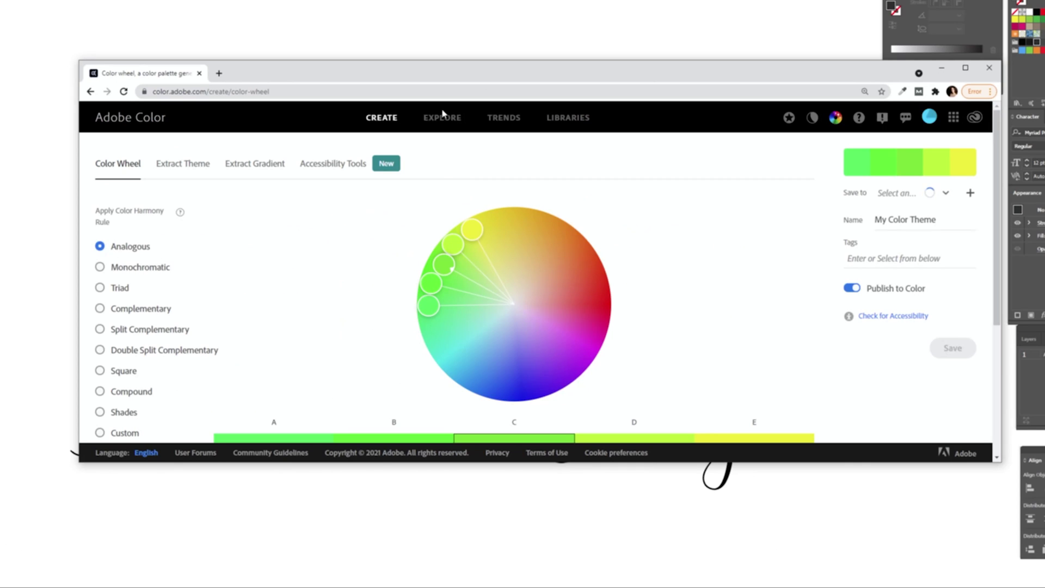
click(443, 117)
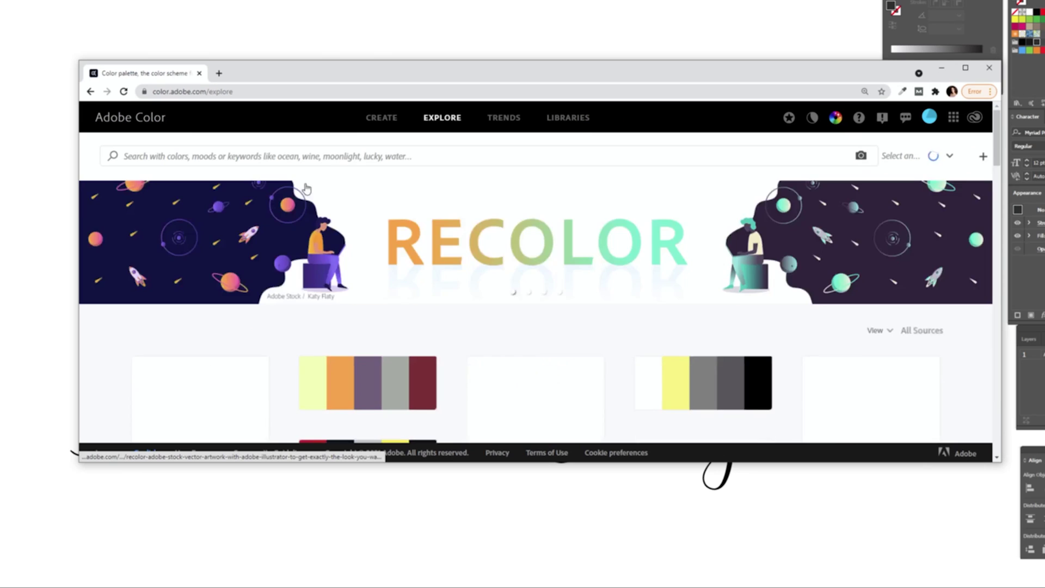
Search the Adobe Color themes for "gold" and make the browser window taller.
click(305, 159)
text(gold)
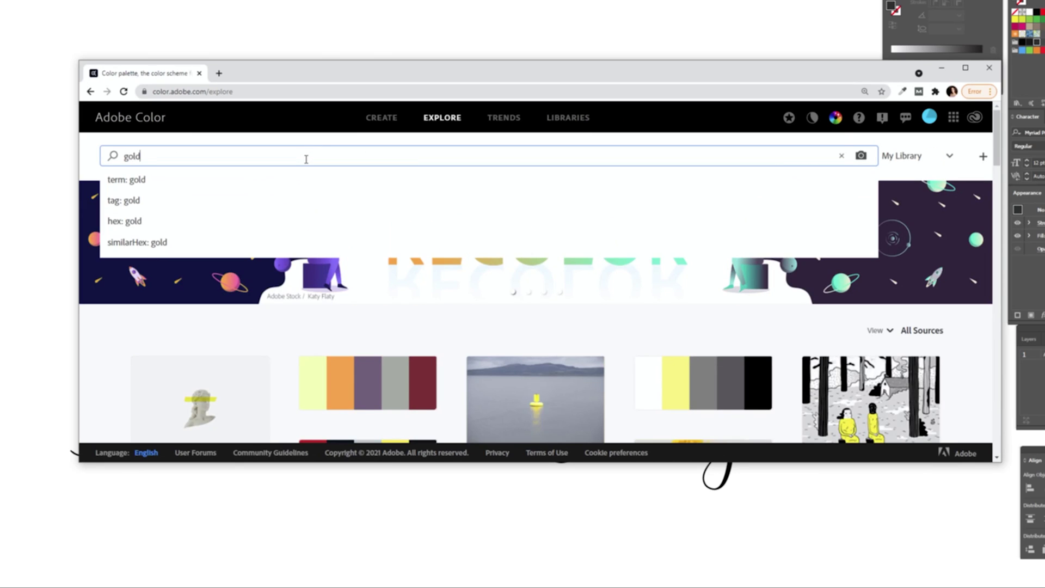
key(Return)
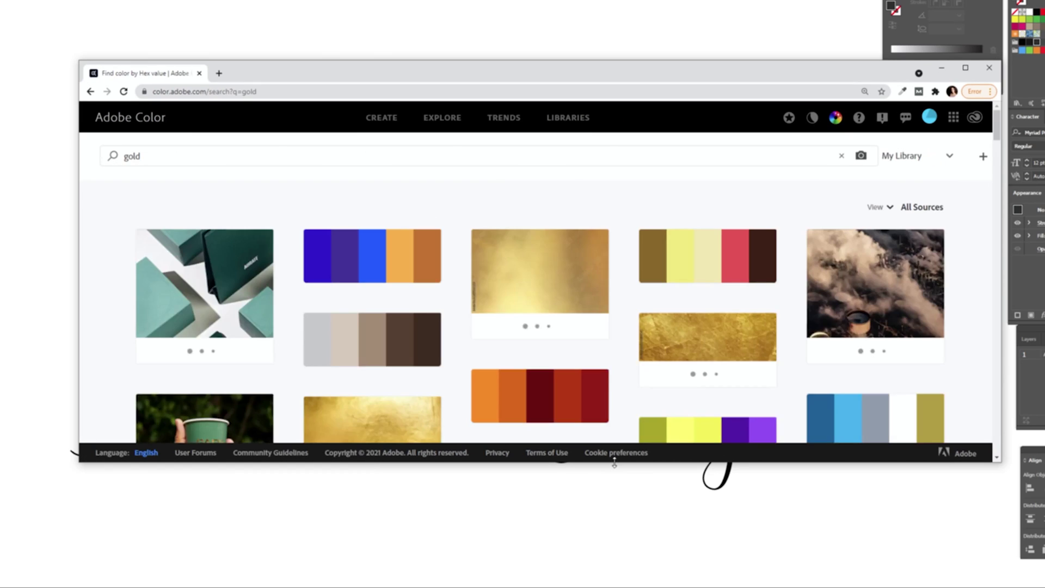
drag(615, 461, 623, 555)
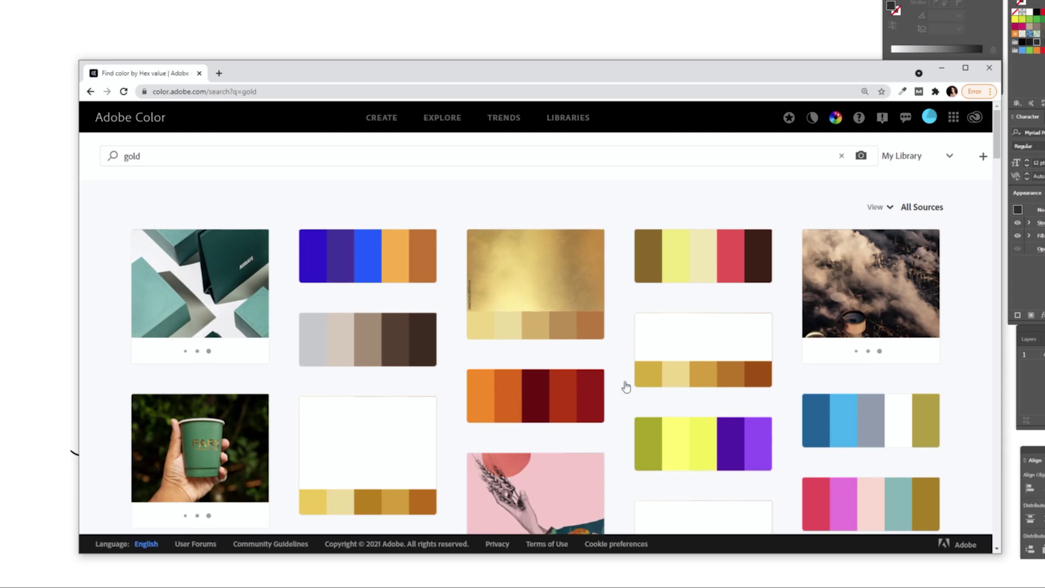
Browse the gold themes, open the "metal texture gold" palette and download it as a JPEG.
scroll(889, 297, down, 5)
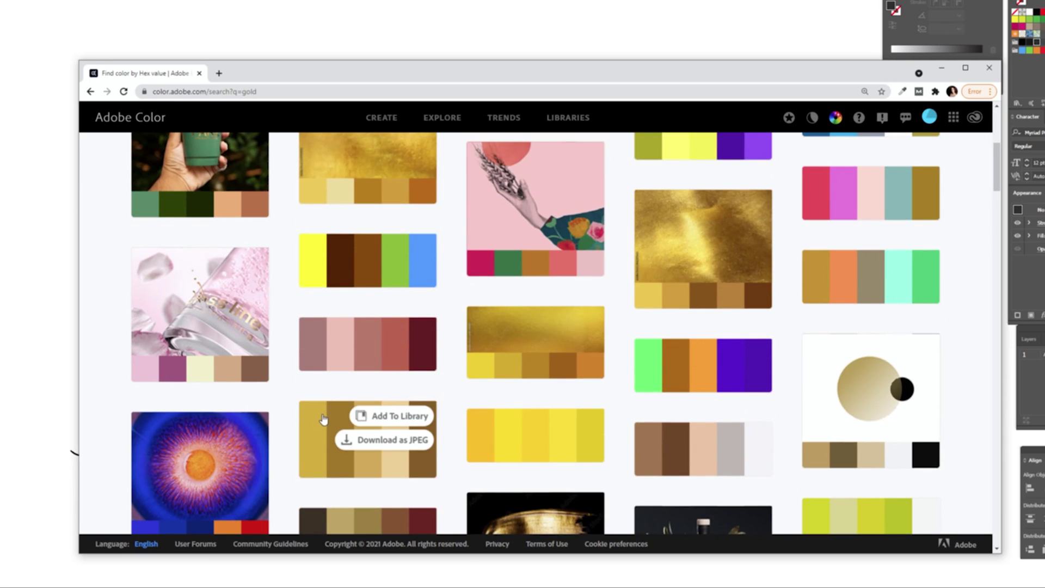
scroll(729, 401, up, 5)
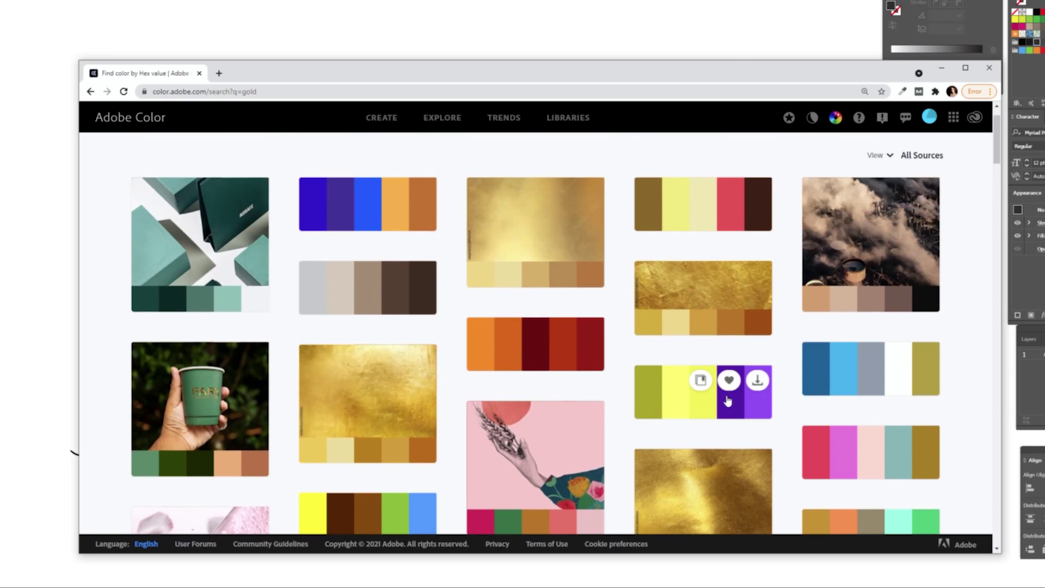
scroll(727, 401, down, 12)
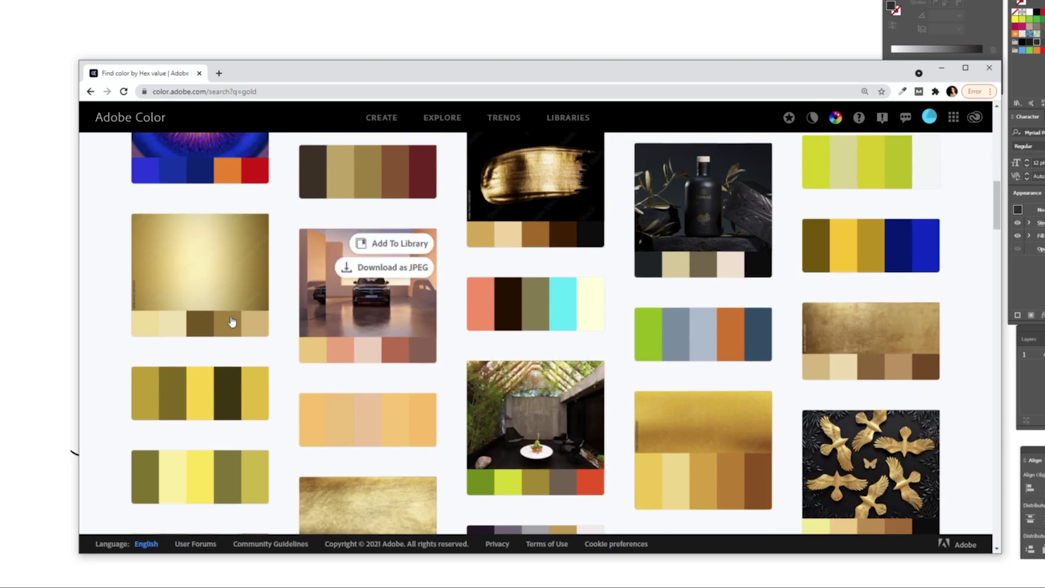
click(158, 296)
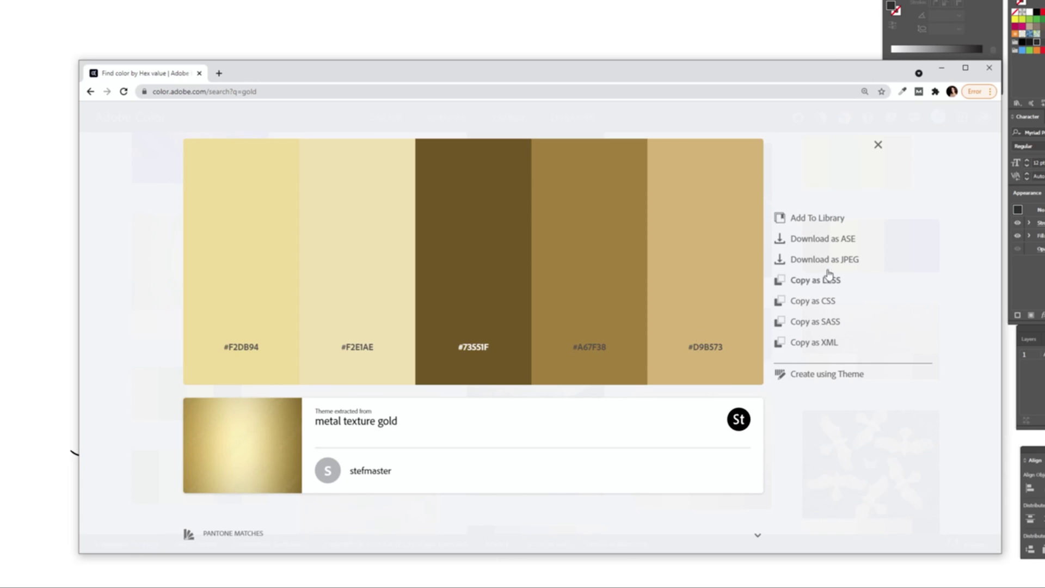
click(825, 259)
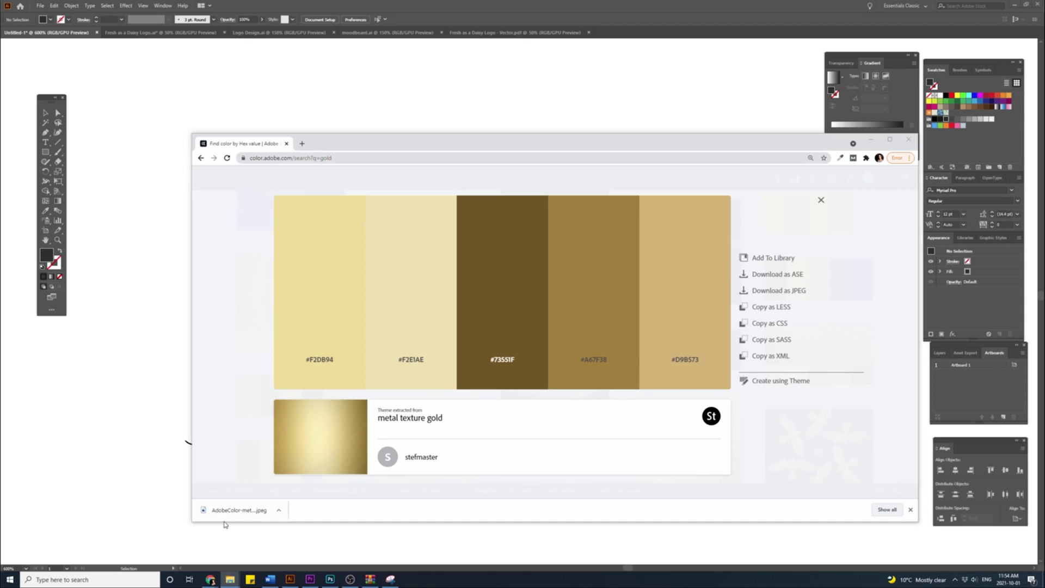
Place the downloaded gold palette JPEG in the Illustrator moodboard document and scale it down to about 341 px wide above the logo.
drag(233, 511, 1044, 164)
click(544, 91)
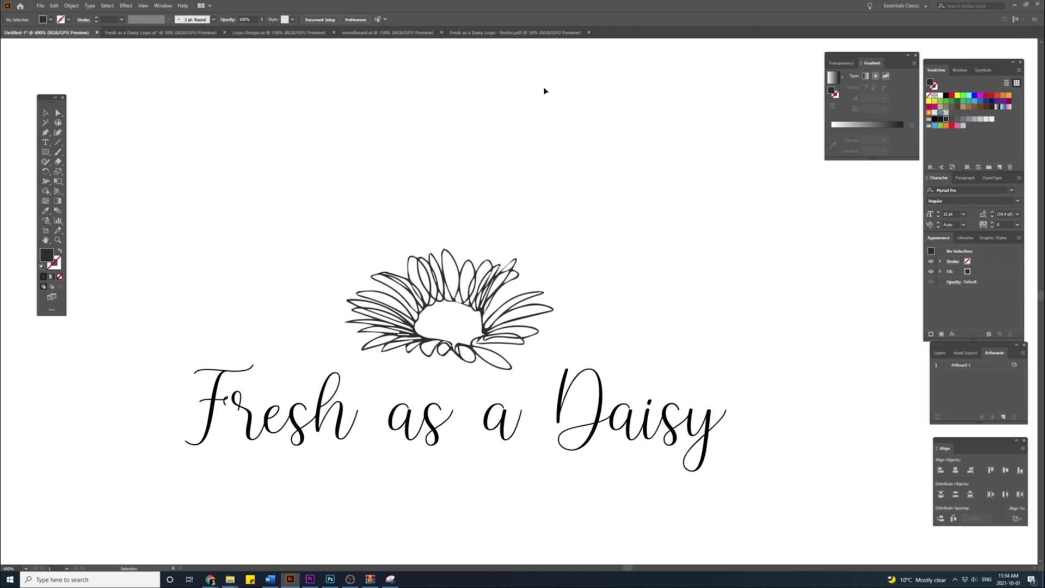
click(599, 182)
scroll(597, 242, down, 10)
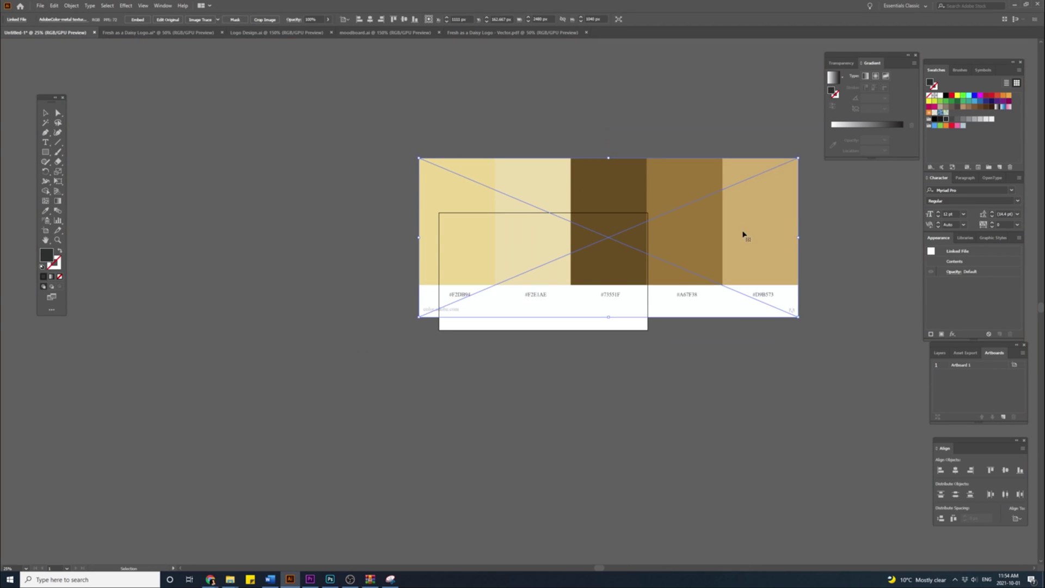
drag(798, 237, 471, 237)
drag(619, 230, 619, 231)
scroll(618, 230, up, 4)
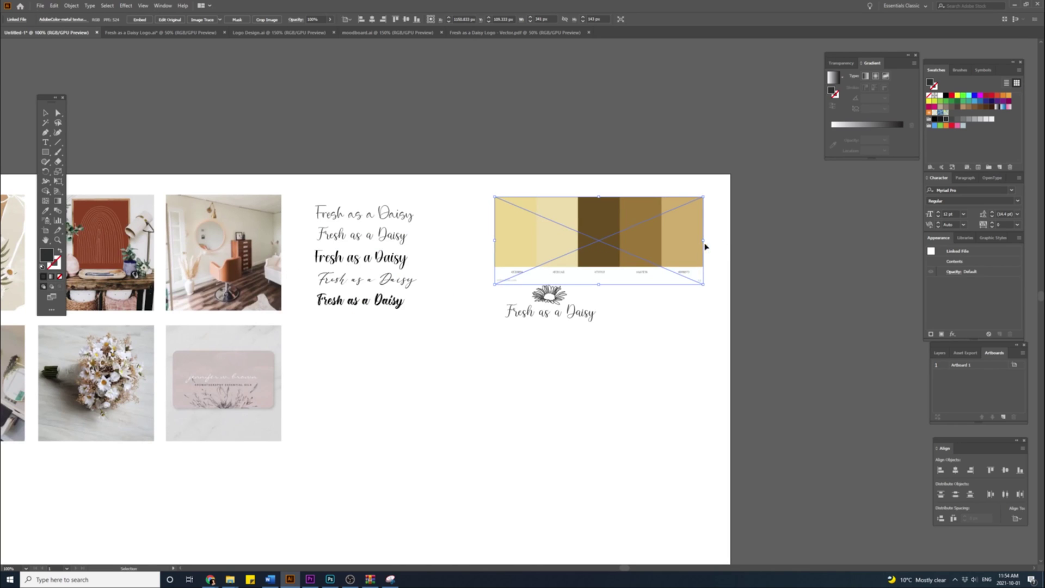
Scale the gold palette image down to about 114 px wide above the logo.
drag(703, 241, 564, 241)
scroll(545, 242, up, 4)
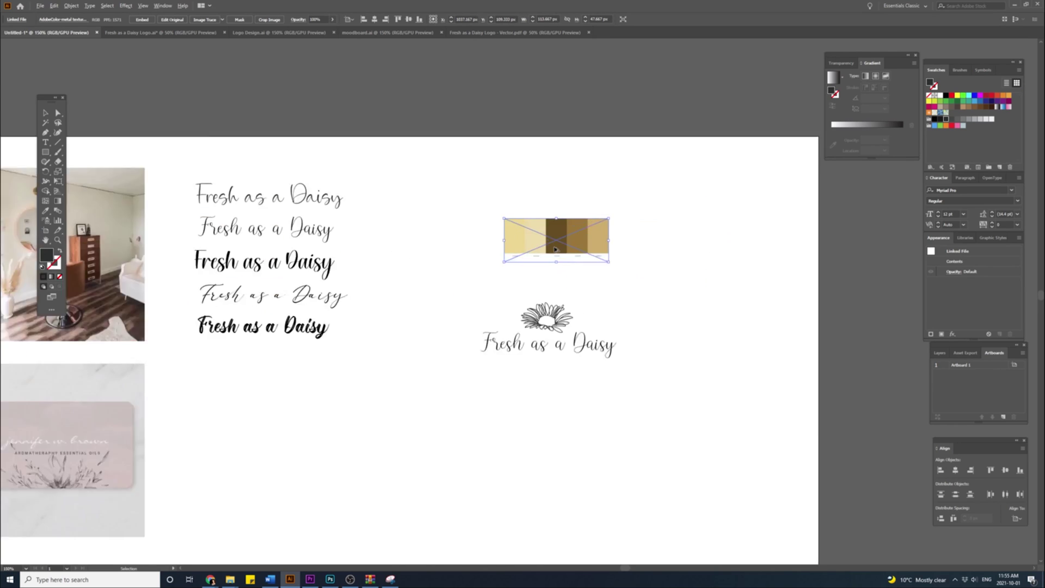
scroll(555, 247, down, 1)
Draw a rectangle about 39 by 24 px beside the palette and give it a linear gradient fill.
drag(602, 303, 586, 243)
drag(571, 177, 565, 216)
click(497, 428)
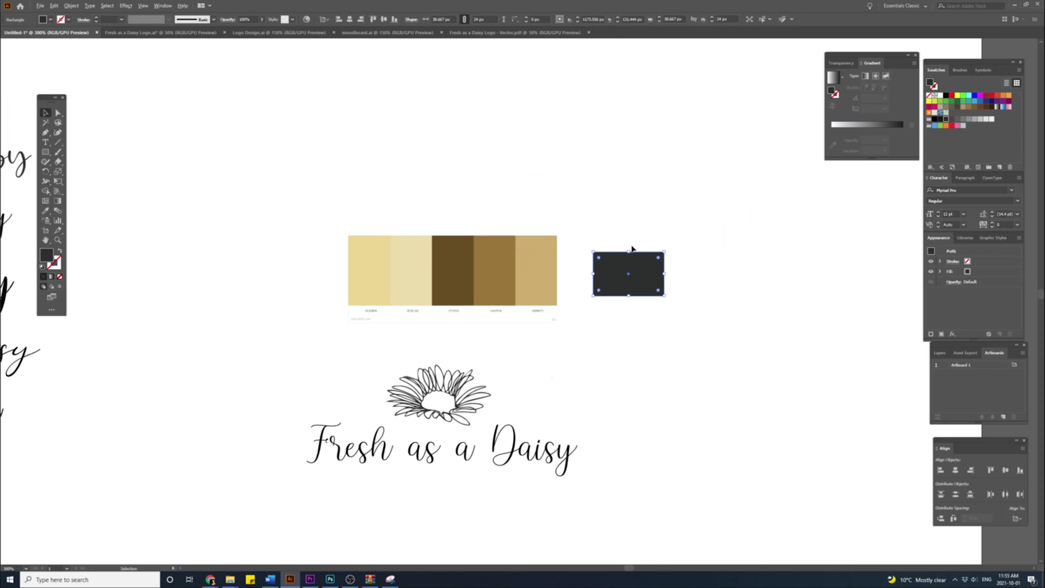
scroll(632, 248, up, 3)
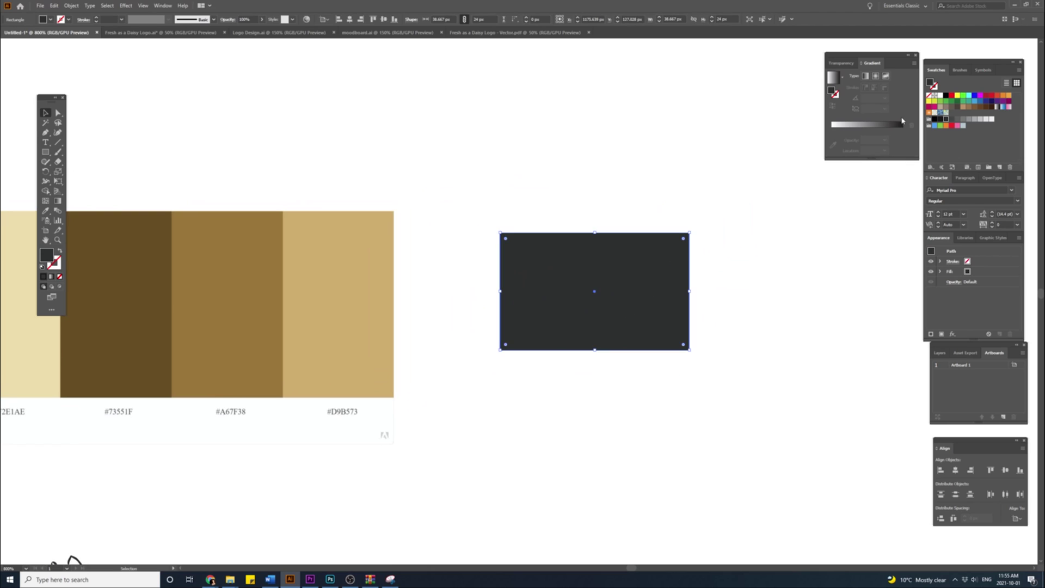
click(866, 126)
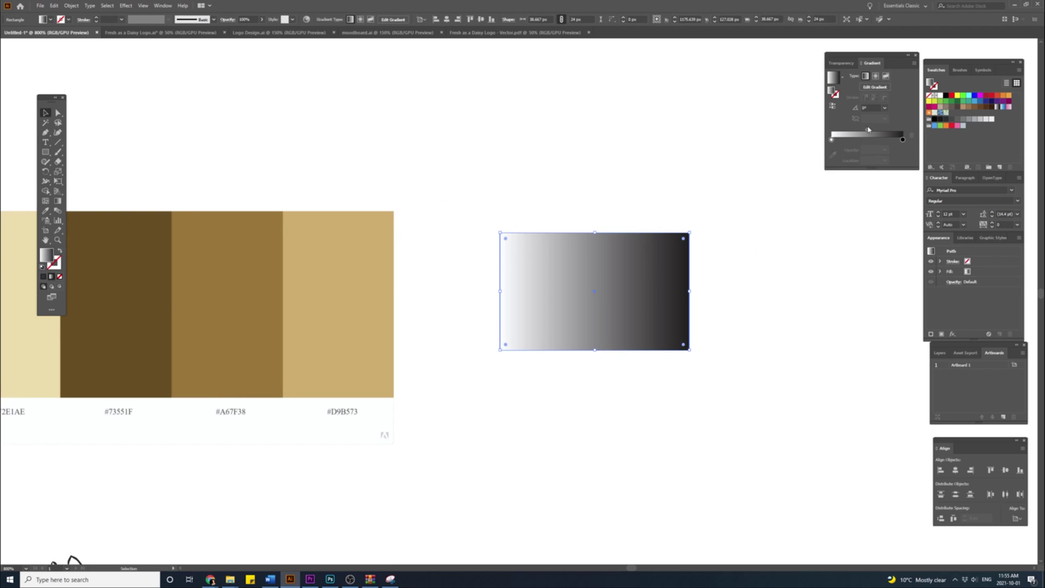
Sample the light gold #F2DB94 from the palette into the rectangle gradient's first color stop.
click(831, 141)
click(833, 157)
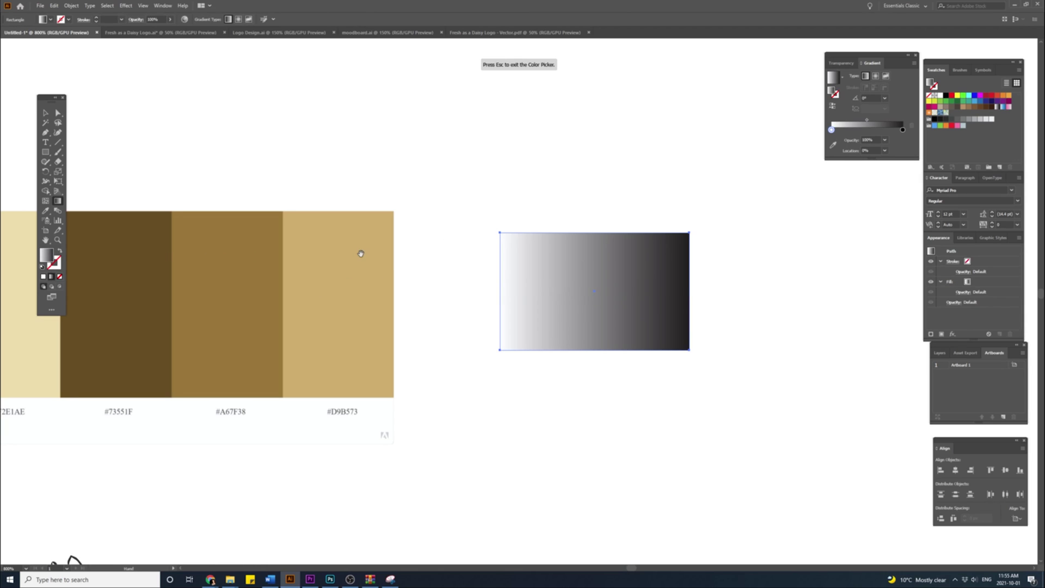
drag(362, 250, 504, 251)
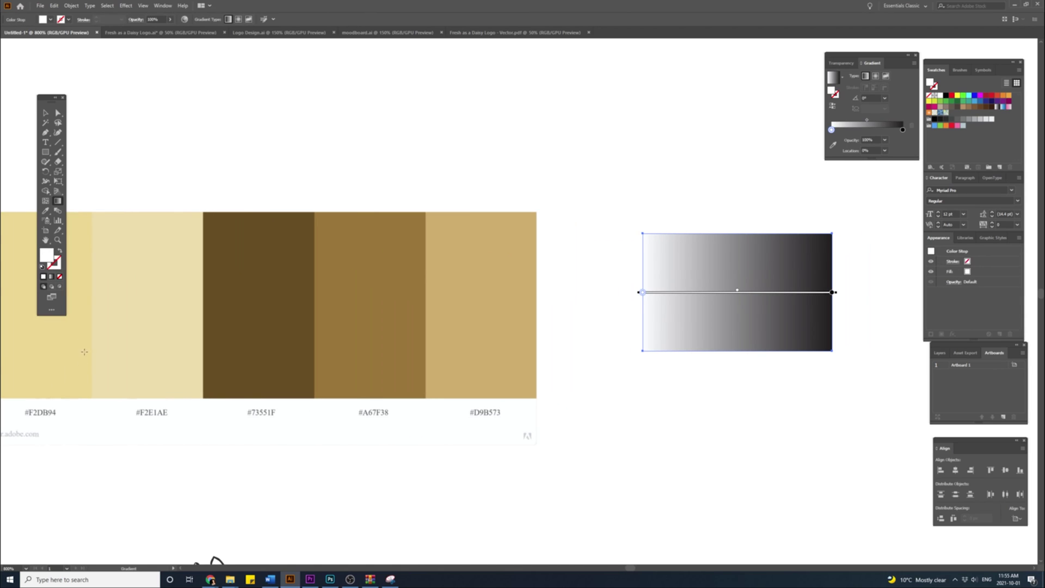
click(834, 146)
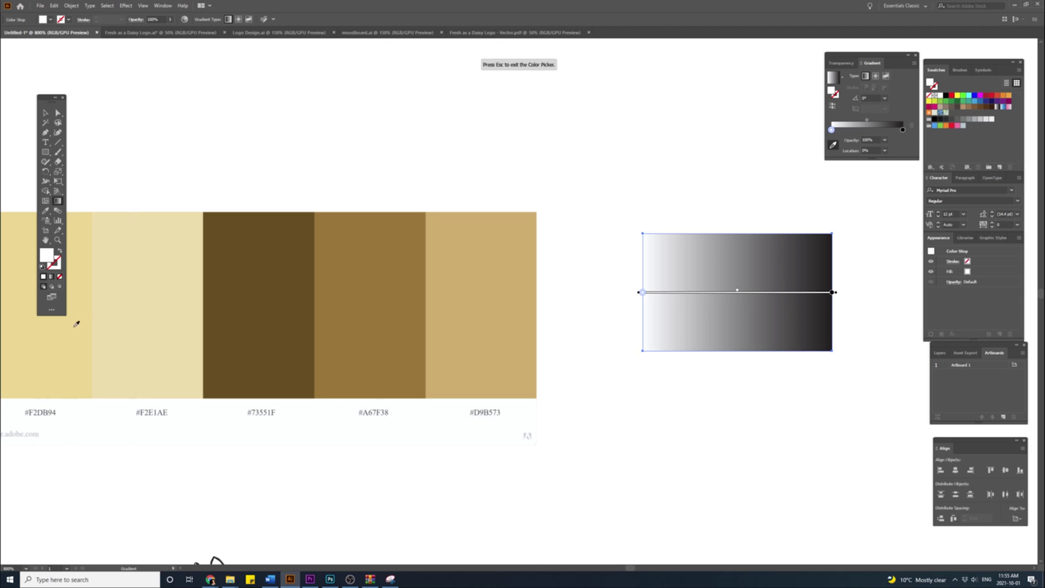
click(76, 324)
click(49, 113)
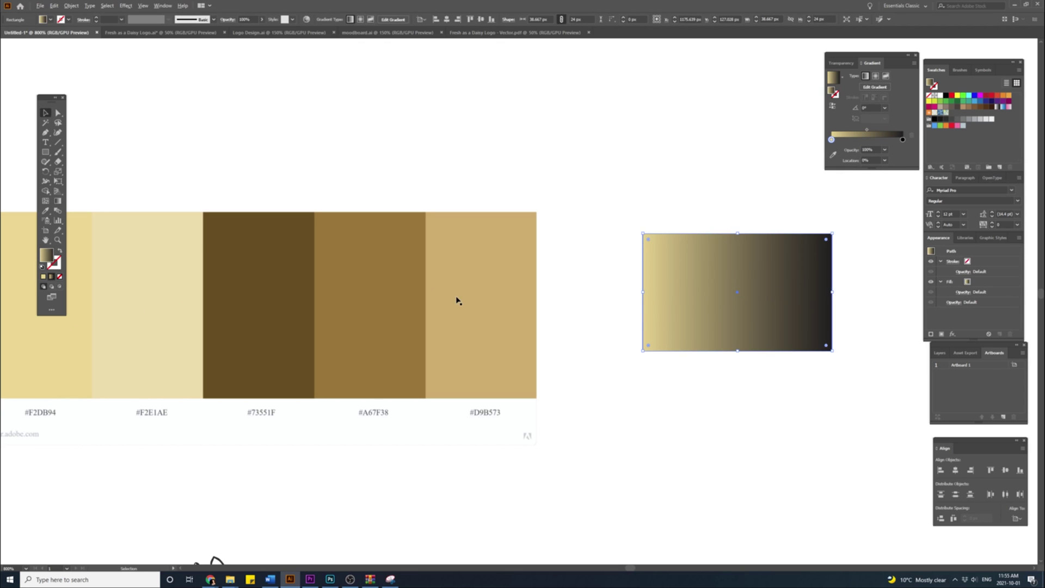
Move the gradient rectangle closer to the palette and sample the tan #D9B573 into the gradient's end stop.
scroll(457, 299, down, 2)
drag(580, 308, 616, 318)
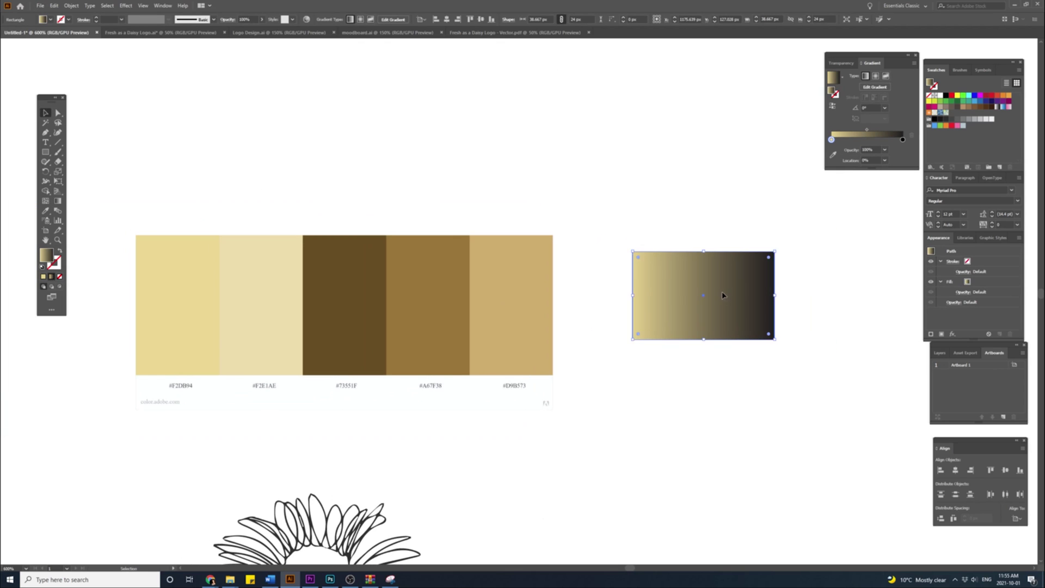
drag(723, 297, 687, 314)
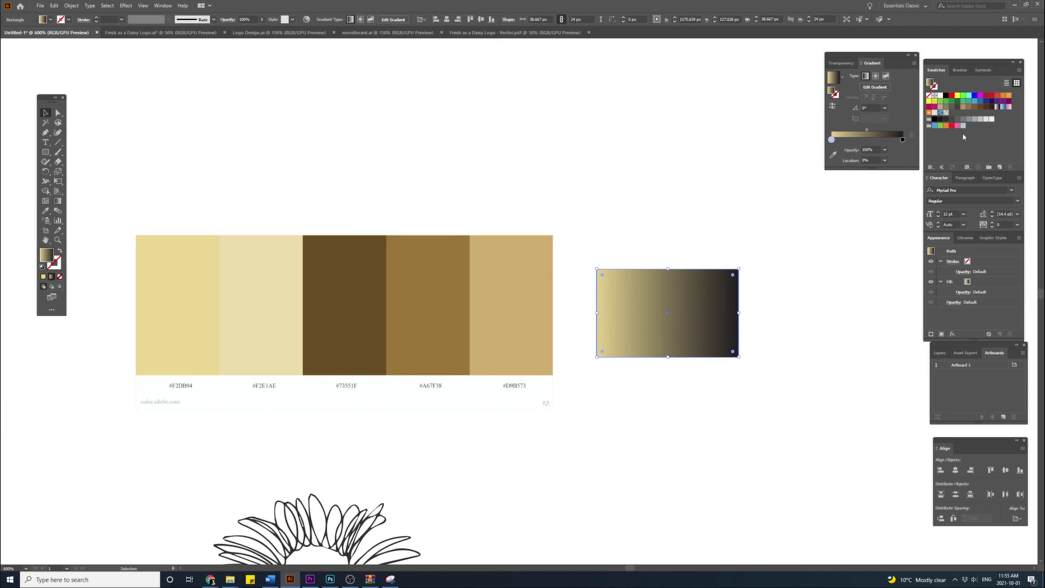
click(833, 155)
click(529, 276)
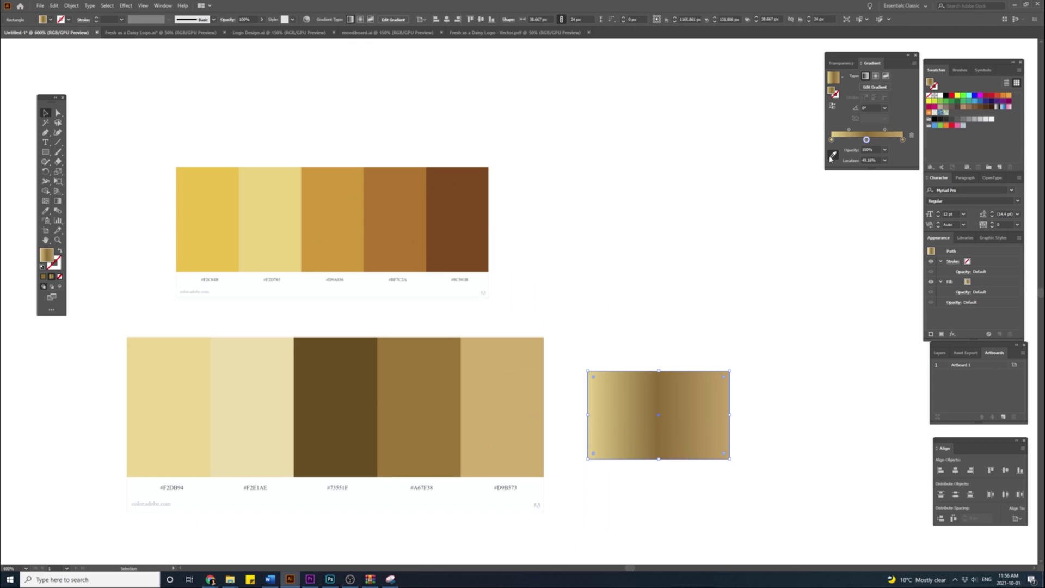
Sample the bright gold from the second palette and rearrange the gradient to bright gold at both ends with light gold in the middle.
click(833, 156)
click(223, 212)
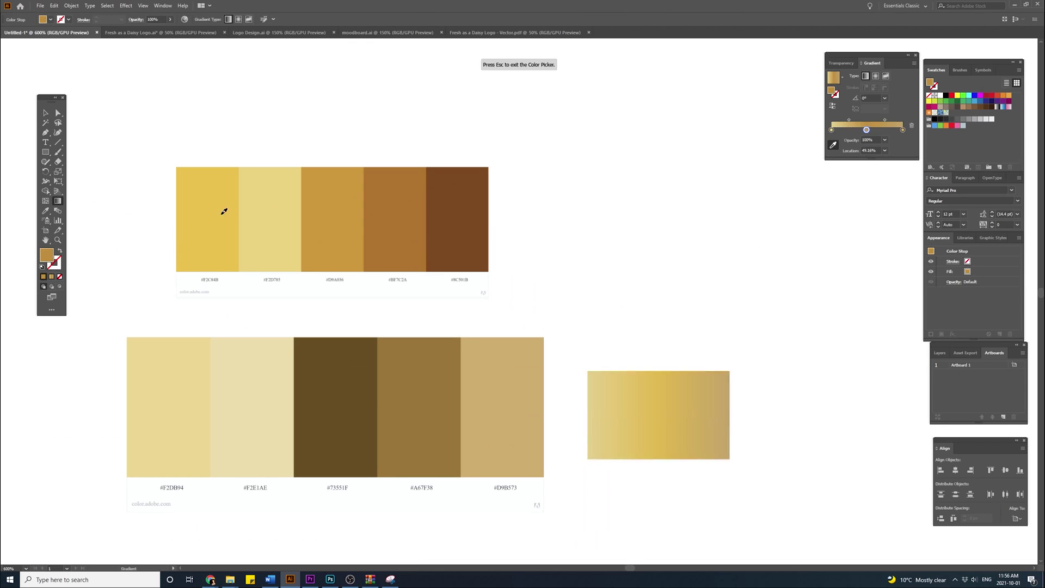
mouse_move(866, 130)
mouse_down()
mouse_move(833, 130)
mouse_move(871, 130)
mouse_up()
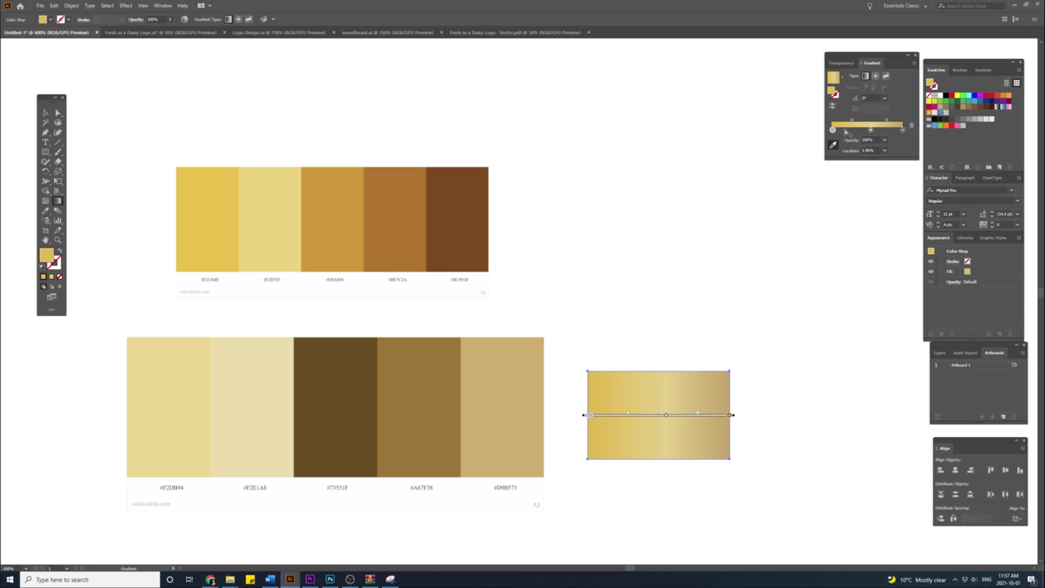
drag(852, 130, 910, 130)
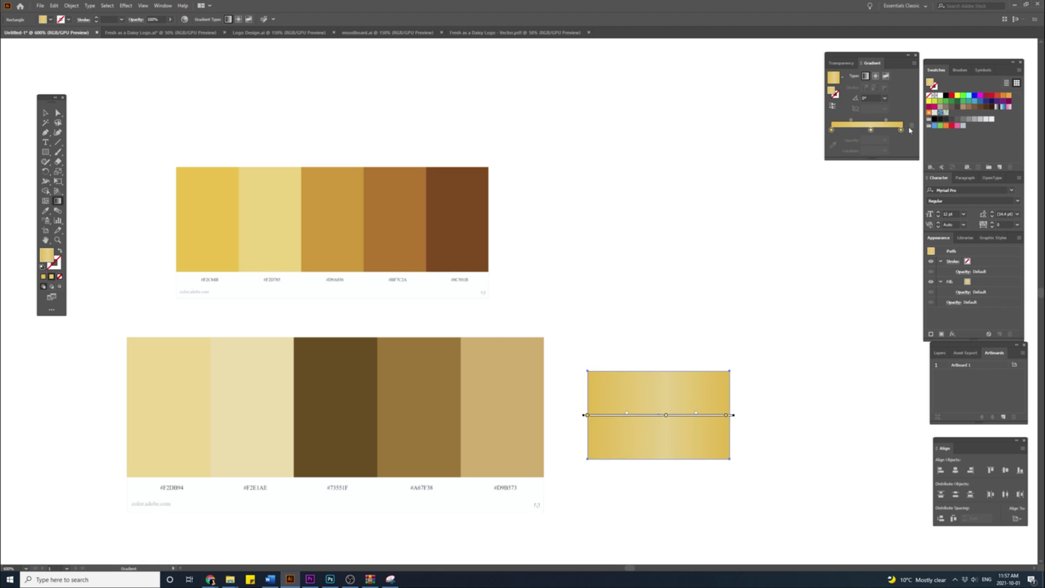
Scale both gold palette images down and reposition them above the logo.
scroll(476, 302, down, 2)
key(v)
click(432, 339)
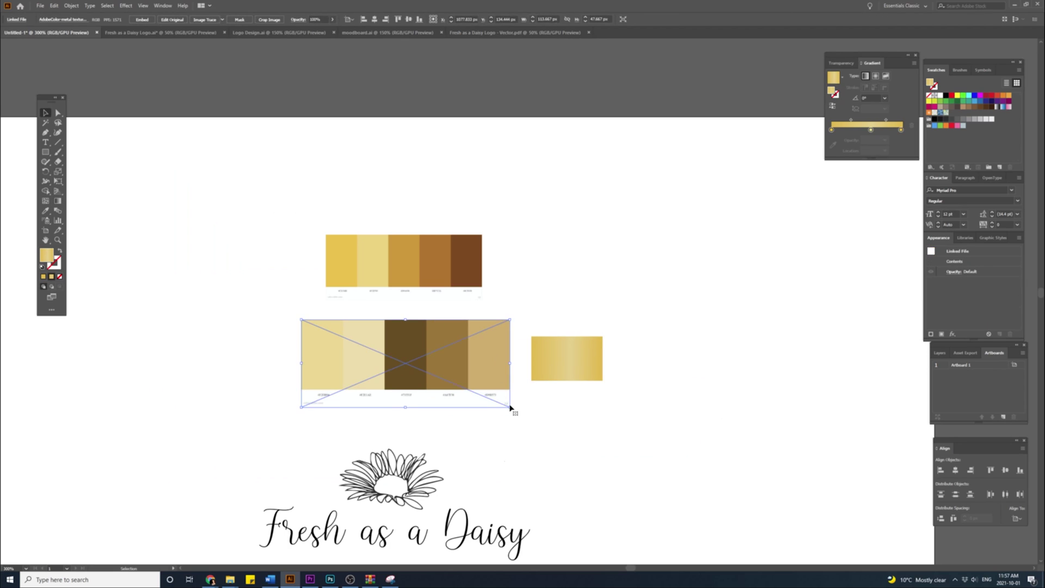
drag(511, 408, 442, 369)
drag(400, 352, 443, 334)
click(442, 275)
drag(482, 299, 435, 276)
drag(407, 257, 265, 257)
Place the gold gradient rectangle beside the daisy, clear of the palette images.
scroll(445, 268, down, 2)
shift+click(409, 296)
scroll(563, 354, up, 2)
drag(461, 287, 574, 357)
scroll(353, 398, up, 2)
click(58, 132)
click(395, 333)
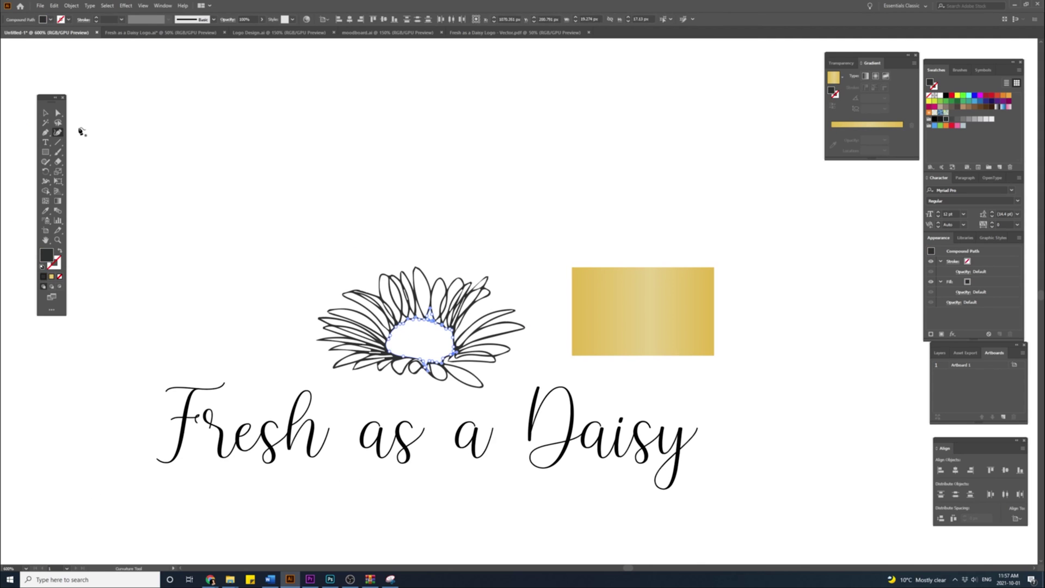
click(46, 113)
click(486, 335)
Trace the daisy's center as a closed shape with the Curvature tool and fill it with the gold gradient sampled from the rectangle.
scroll(485, 335, up, 2)
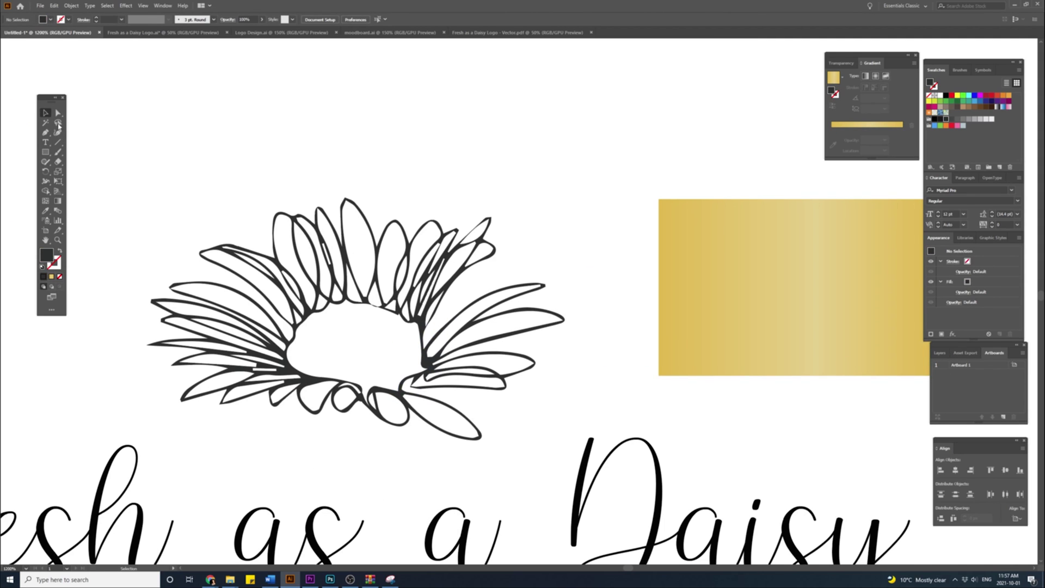
click(308, 325)
click(350, 309)
click(401, 324)
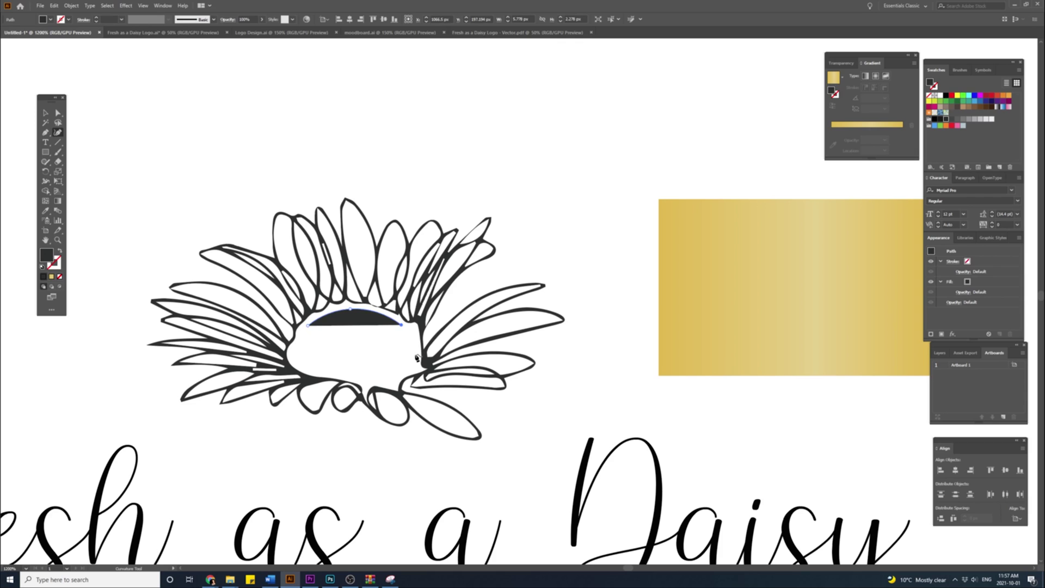
click(415, 355)
click(392, 381)
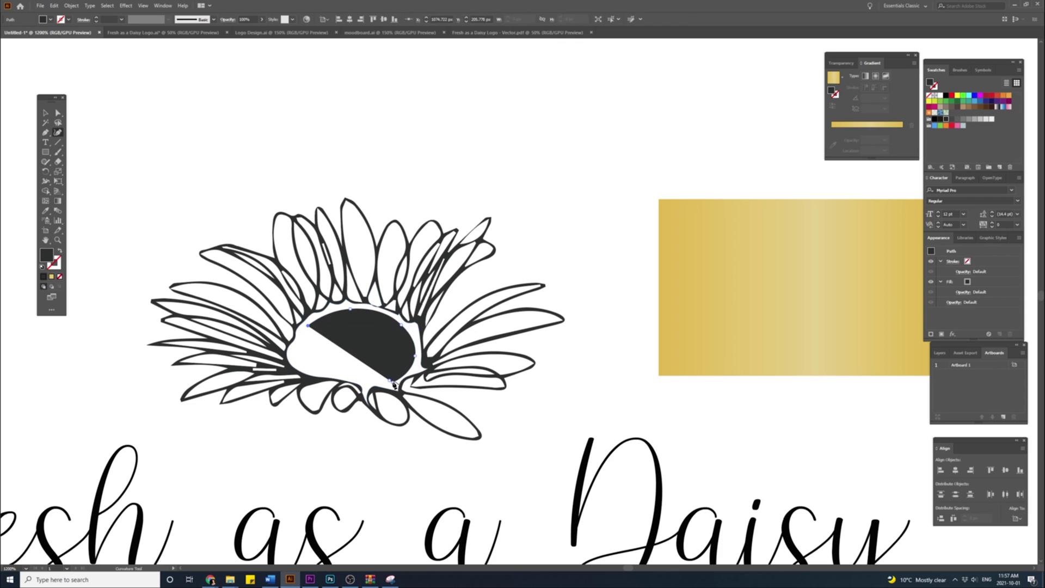
click(298, 353)
click(363, 382)
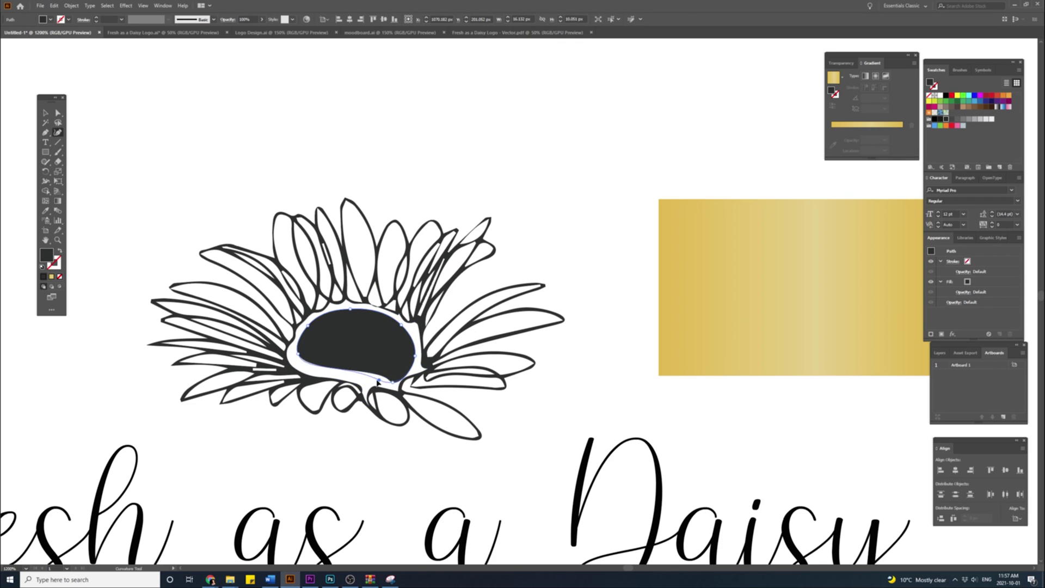
click(701, 270)
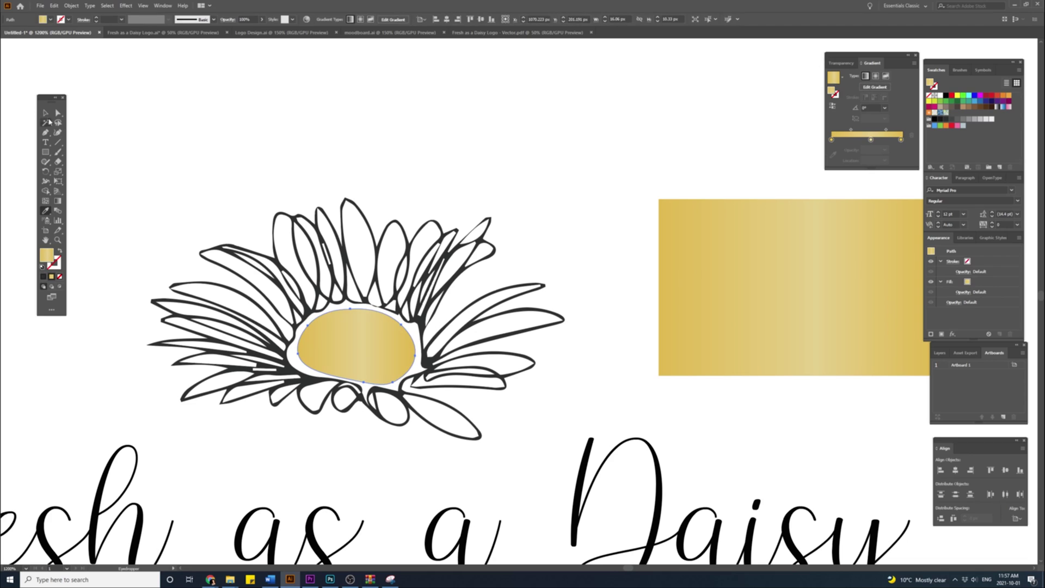
key(v)
Switch the center shape's middle gradient stop to HSB and raise its brightness to 100%.
double_click(871, 140)
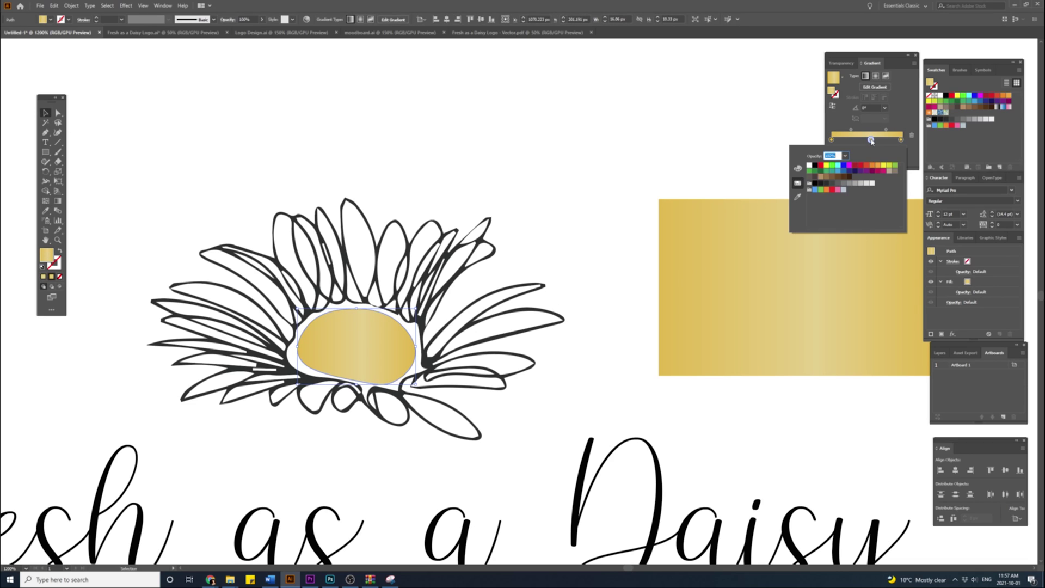
click(798, 168)
click(902, 149)
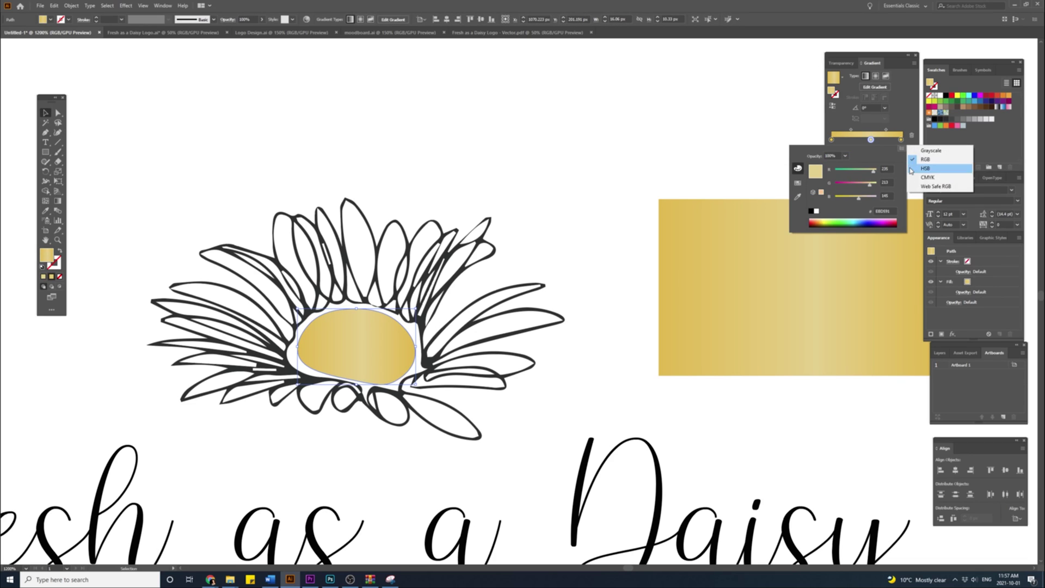
click(876, 164)
drag(875, 201, 877, 201)
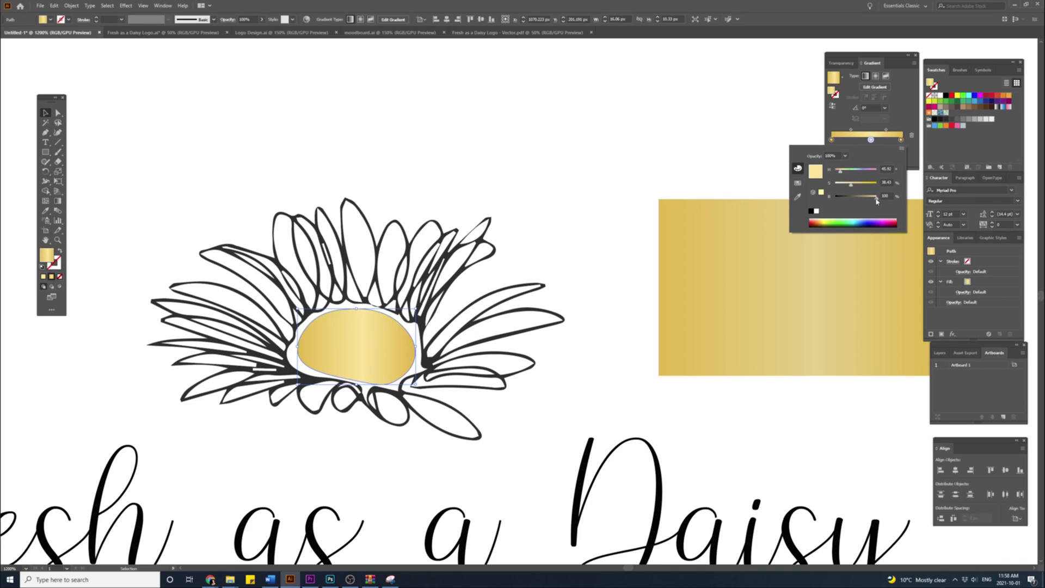
click(387, 314)
Reshape the gold center's curve points so the shape fills the opening inside the daisy's petals.
click(58, 132)
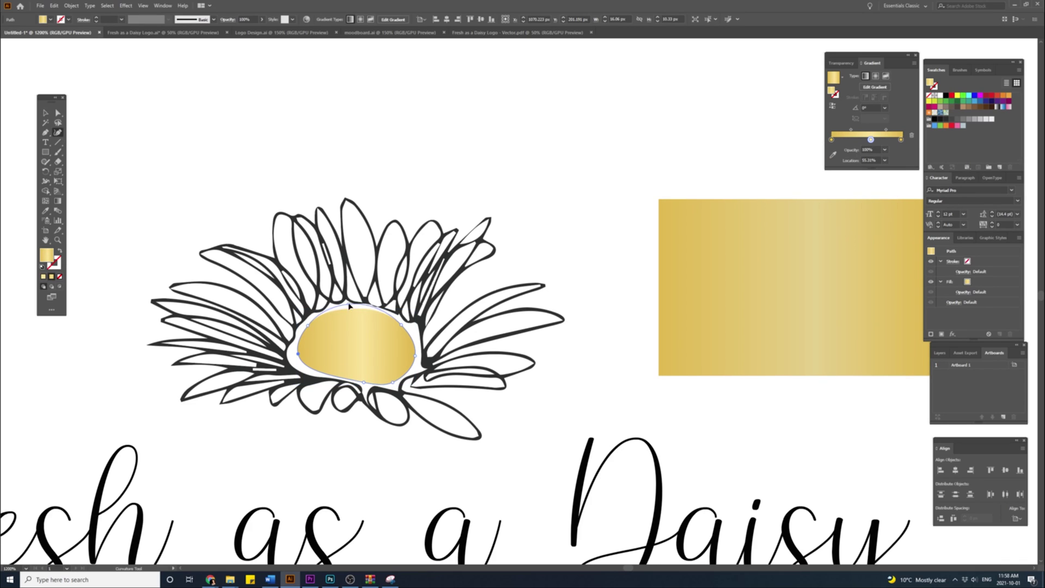
drag(288, 361, 288, 360)
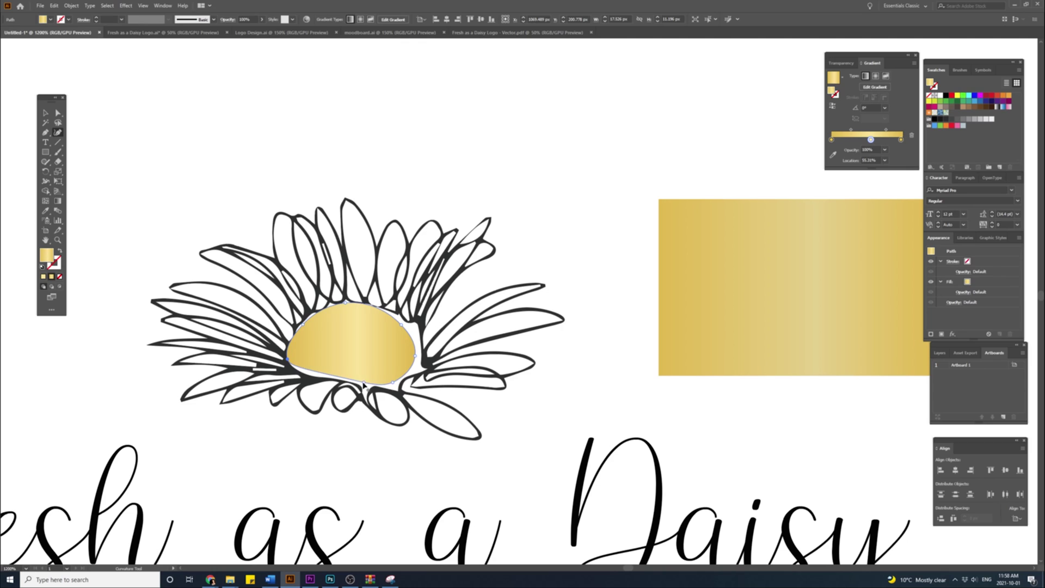
drag(363, 383, 400, 389)
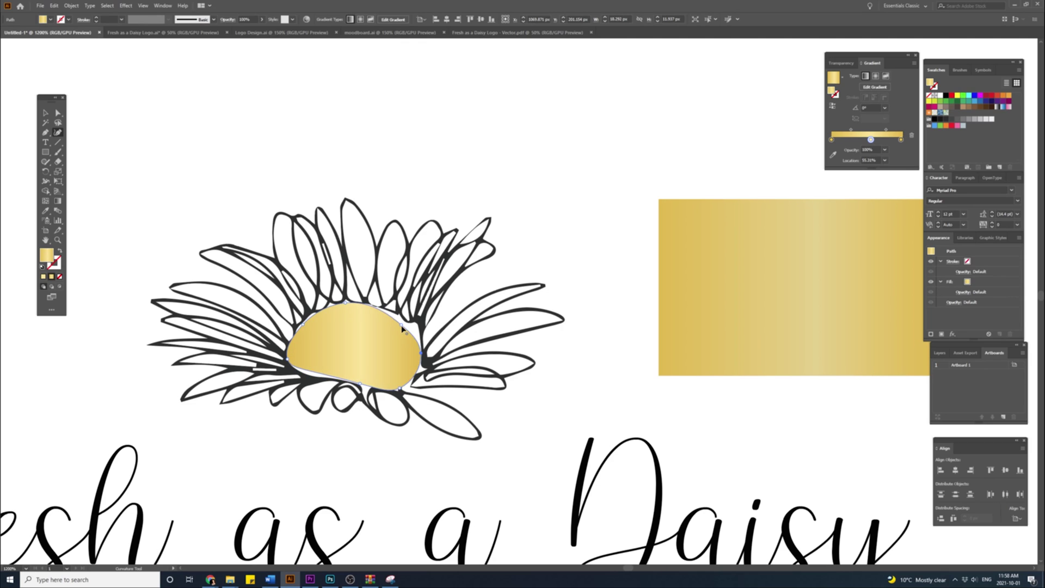
mouse_move(418, 333)
mouse_down()
mouse_move(380, 307)
mouse_move(415, 325)
mouse_up()
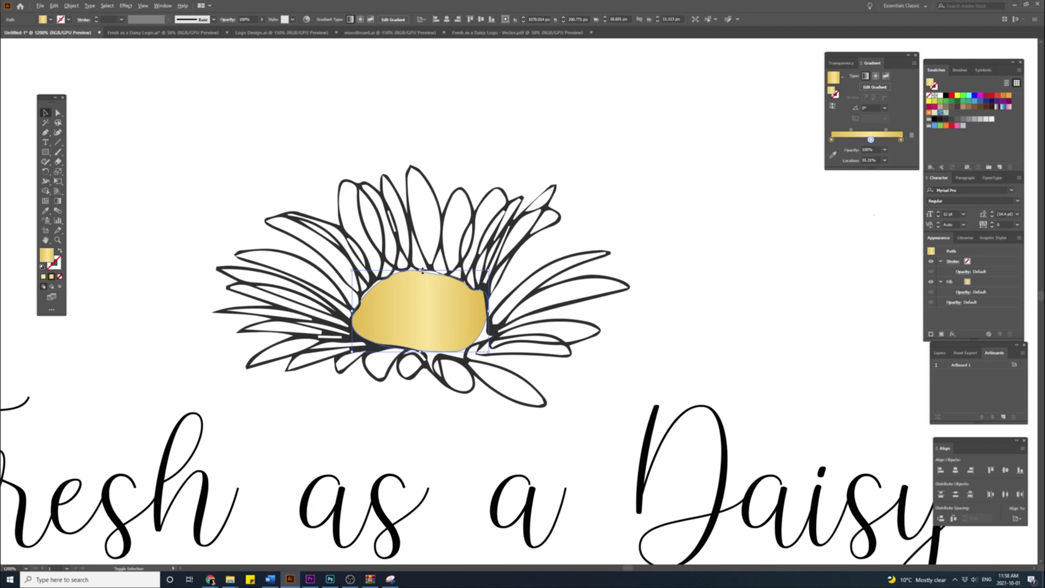
drag(422, 271, 423, 274)
click(642, 197)
Draw a horizontal line about 34 px long beside the daisy, above "Fresh", and give it a black stroke.
scroll(663, 214, down, 1)
drag(651, 184, 596, 272)
scroll(628, 212, down, 1)
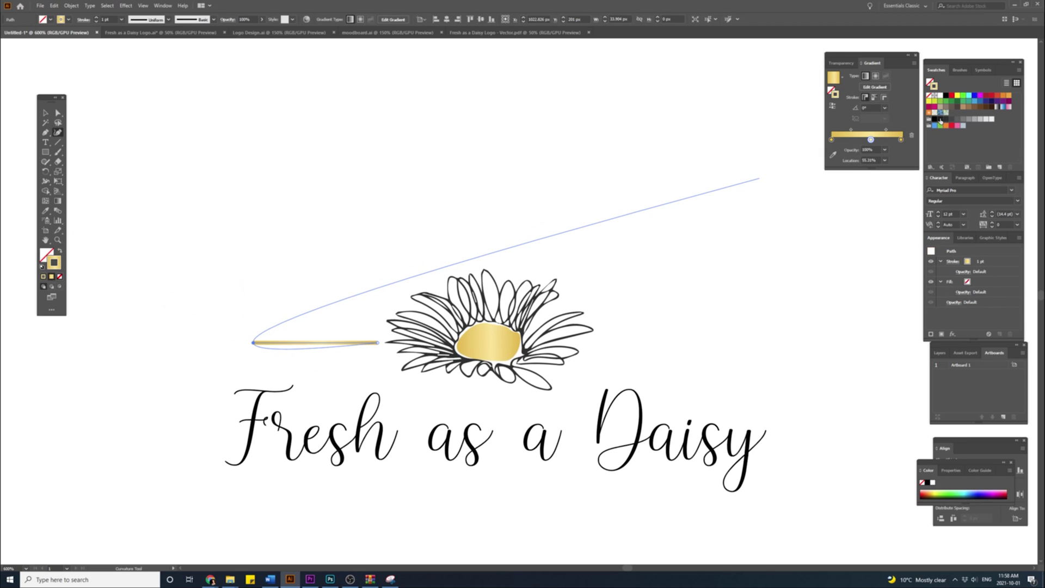
click(940, 119)
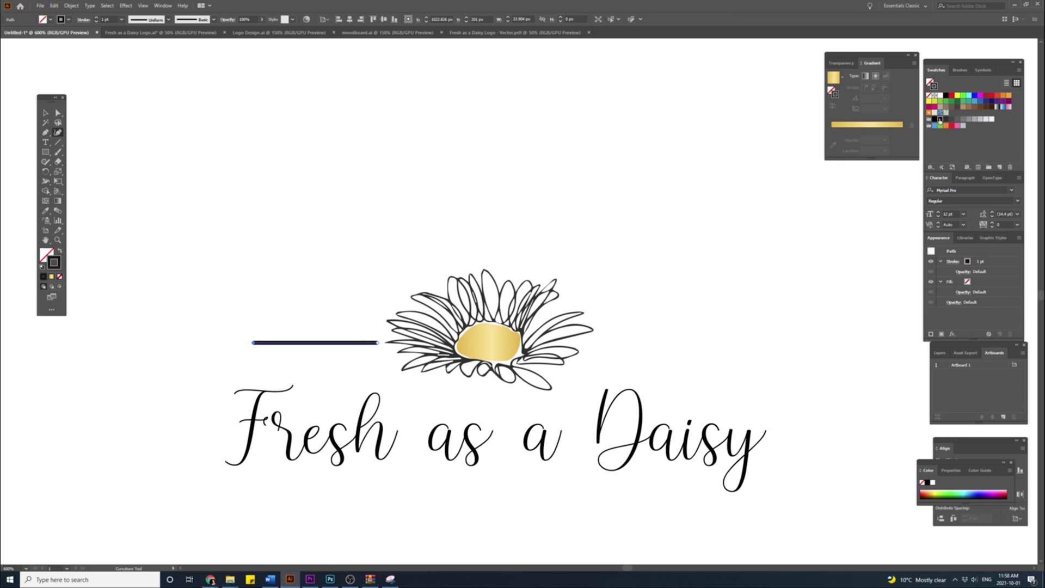
Apply the width profile tapered at both ends to the line and set its stroke weight to 0.5 pt.
click(169, 19)
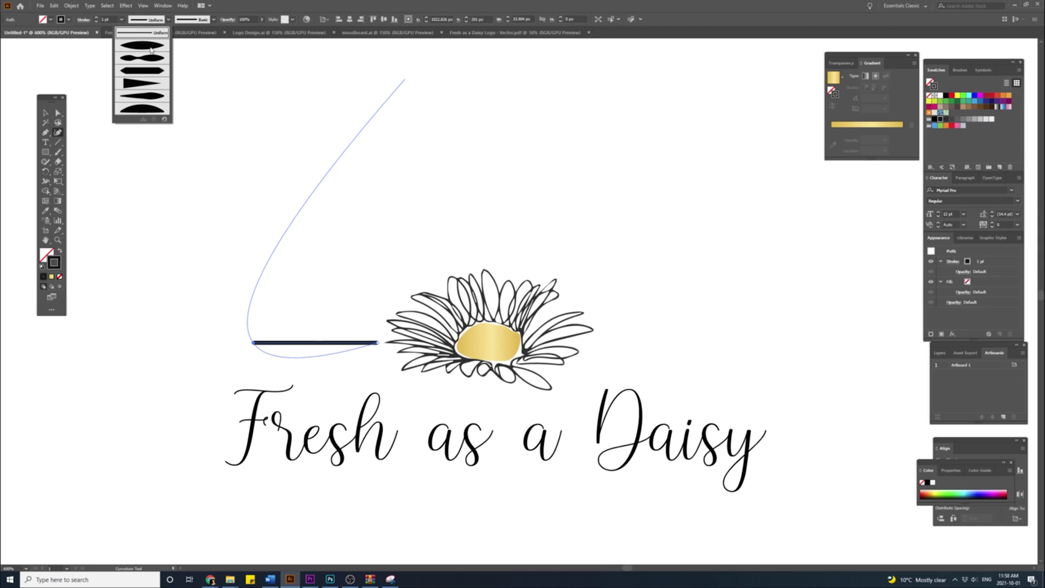
click(151, 49)
click(45, 113)
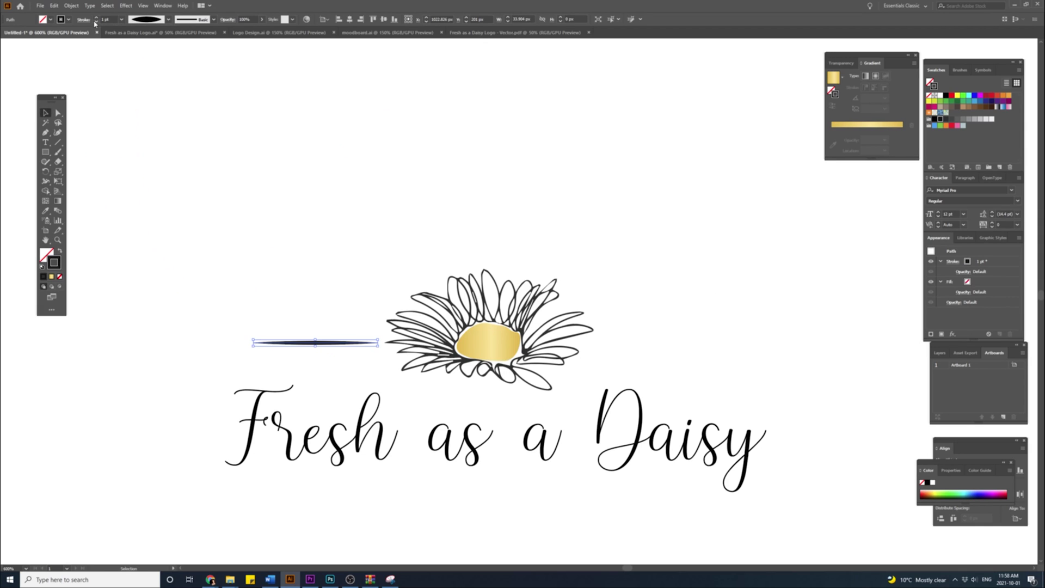
click(95, 23)
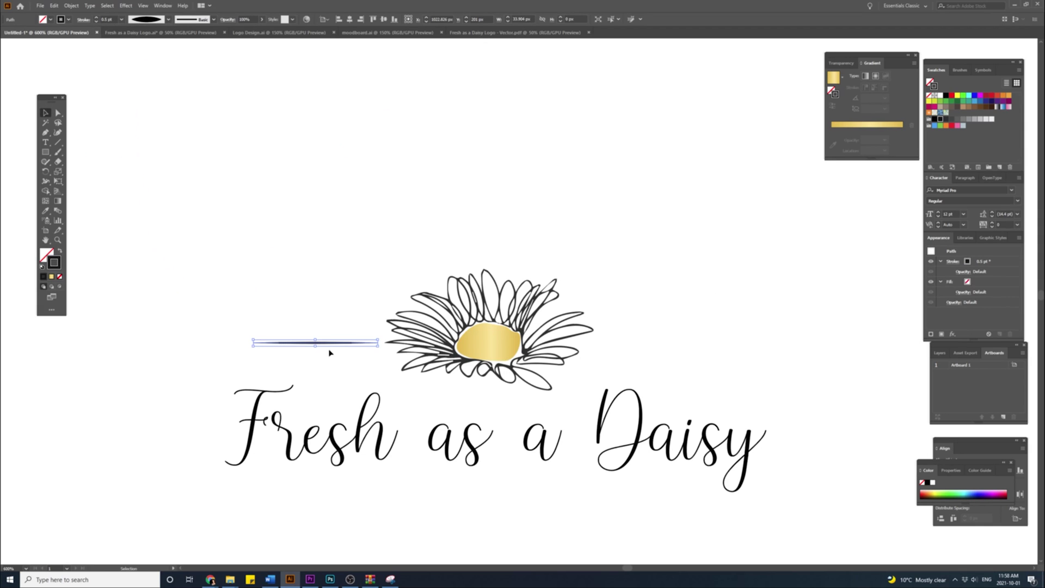
Duplicate the tapered line to the daisy's other side and above it, rotating the upper copy to vertical over the flower.
drag(327, 346, 447, 256)
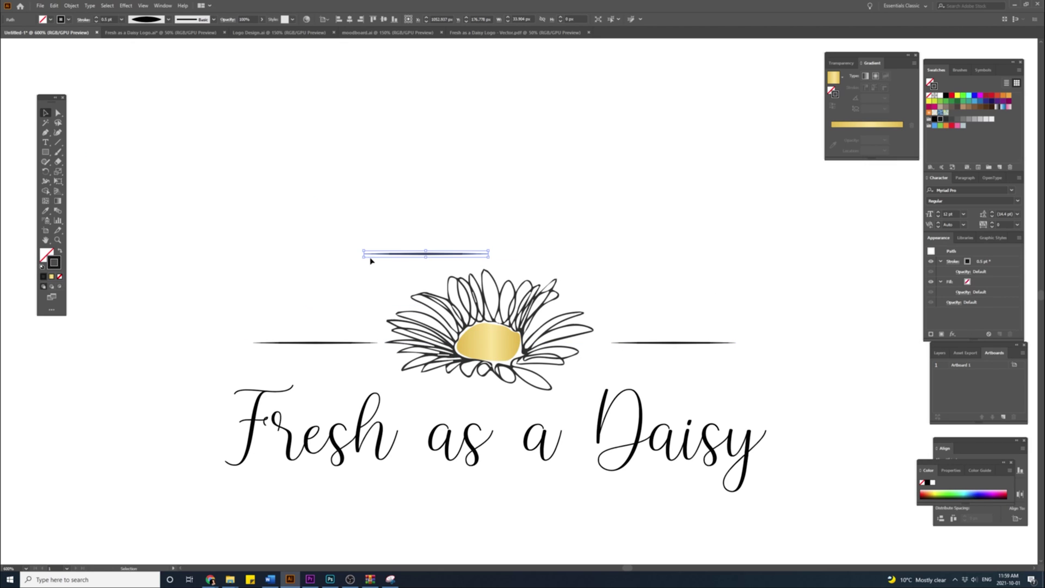
drag(362, 259, 488, 188)
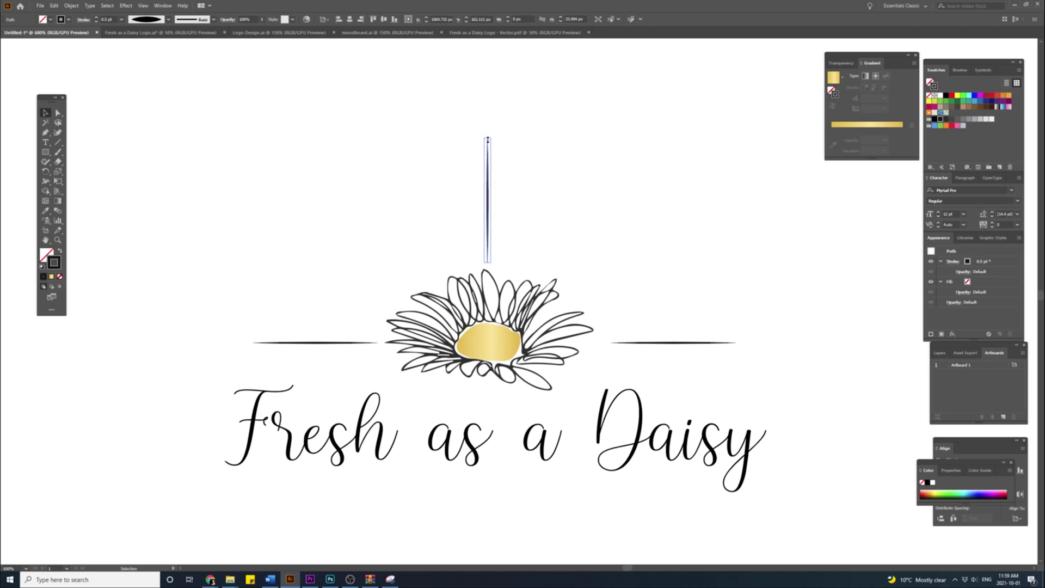
Shorten the vertical line above the daisy and add two rotated copies beside it: a 45° diagonal ray and a shorter, steeper one.
drag(488, 137, 488, 161)
click(524, 220)
drag(576, 241, 579, 239)
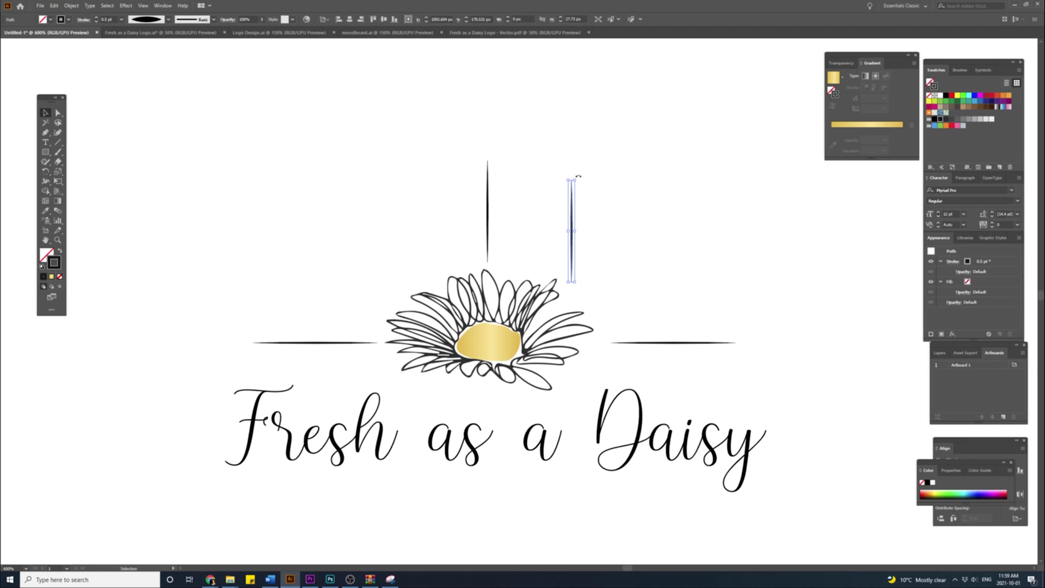
drag(579, 178, 615, 196)
drag(578, 226, 611, 235)
drag(612, 234, 569, 221)
drag(602, 190, 562, 182)
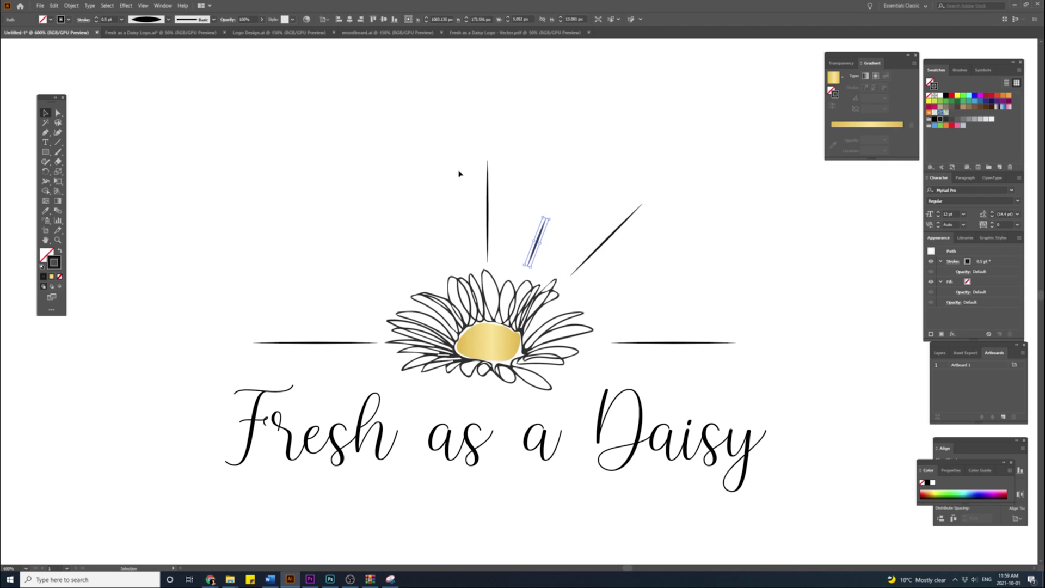
Lengthen the steeper ray and add a rotated copy between the diagonal ray and the daisy's right-hand horizontal line.
click(276, 34)
click(52, 33)
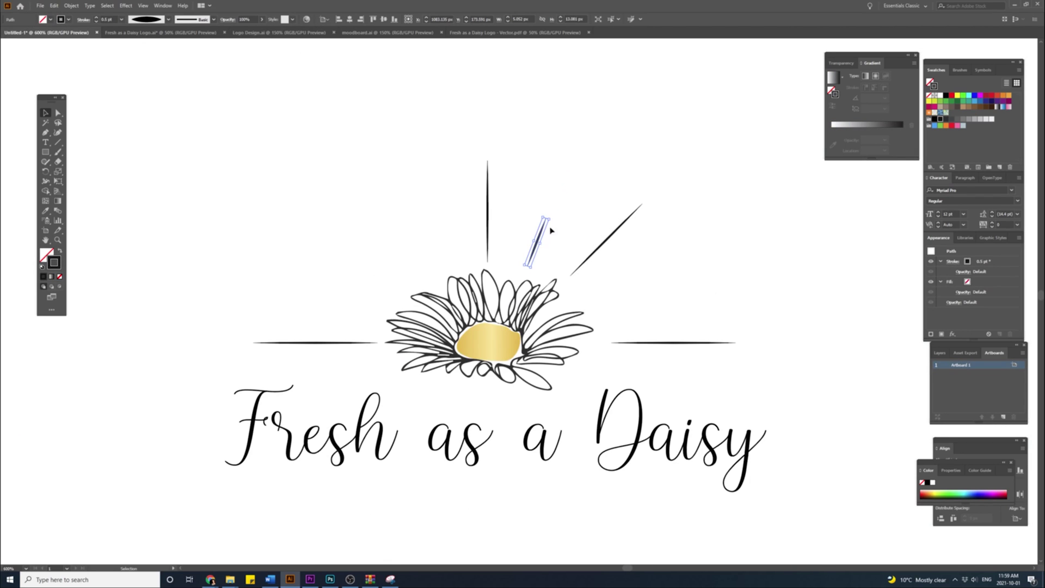
drag(559, 194, 619, 261)
drag(634, 227, 650, 275)
drag(672, 262, 671, 273)
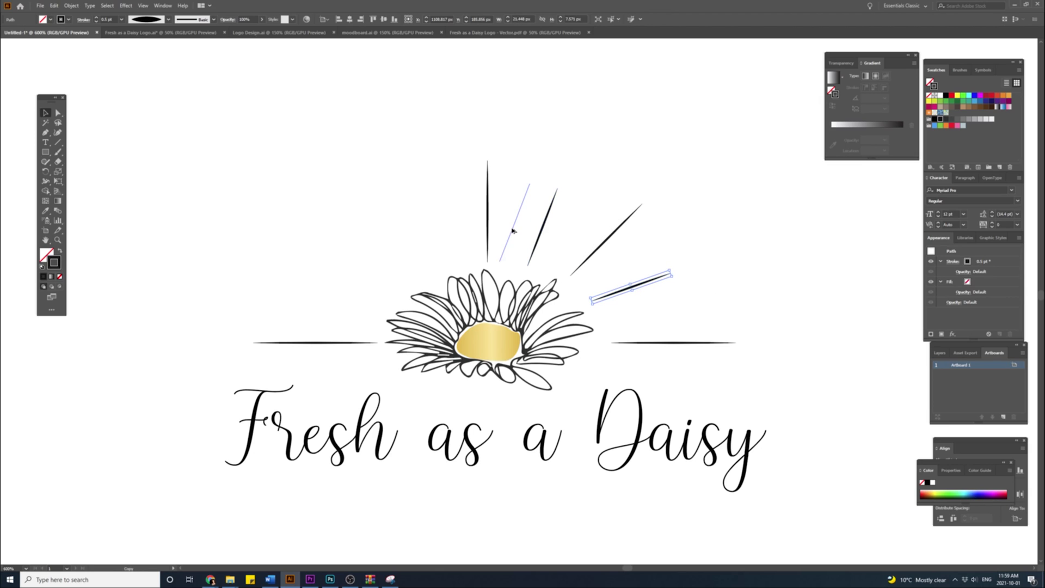
Fill the gaps between the right-hand rays with four shorter tapered copies, each rotated to fan out from the daisy.
drag(512, 229, 517, 229)
drag(542, 182, 584, 226)
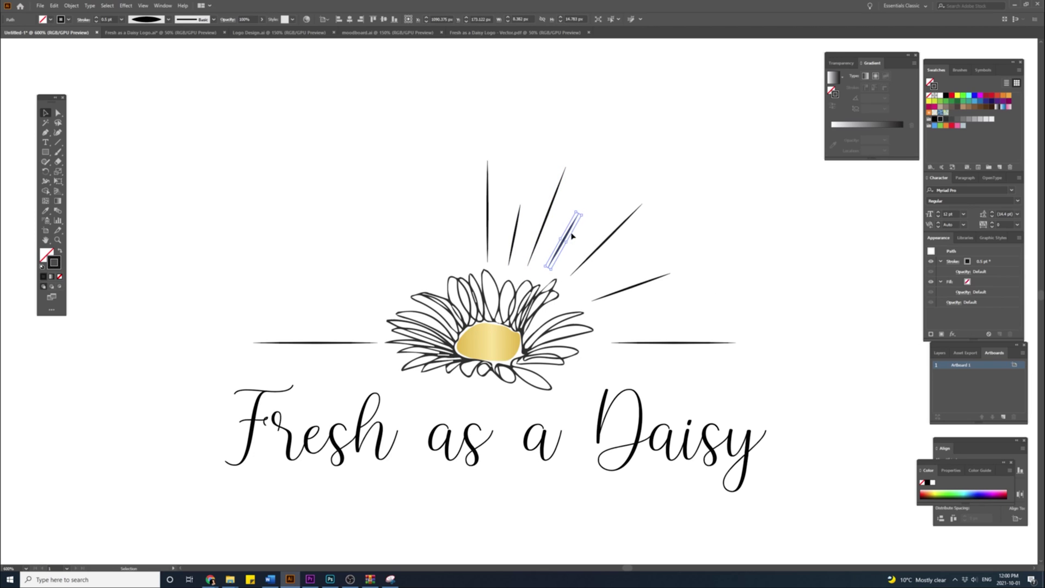
drag(571, 233, 635, 255)
click(611, 248)
drag(622, 257, 636, 306)
drag(663, 291, 668, 304)
drag(651, 307, 659, 317)
click(741, 306)
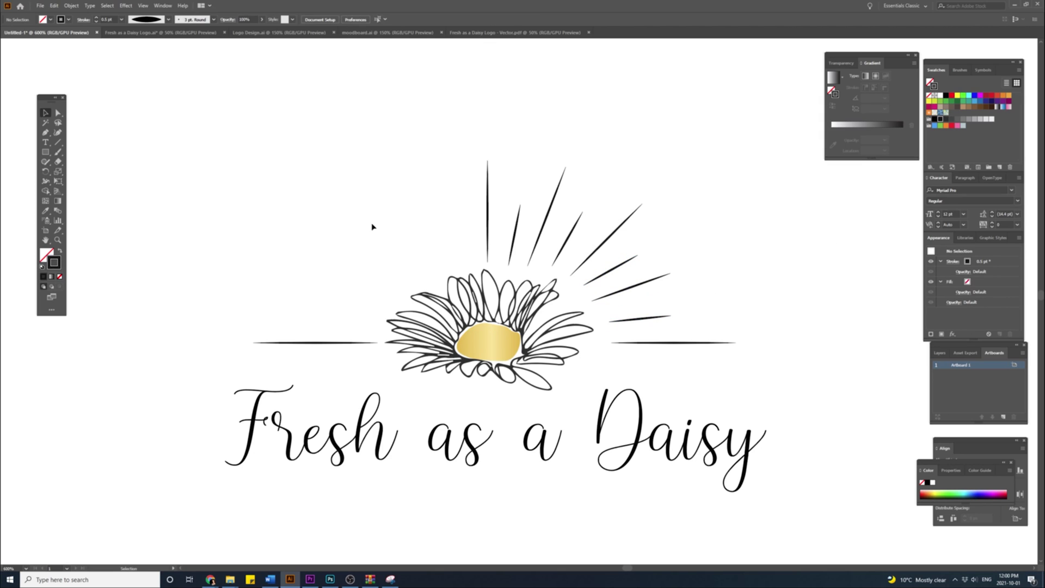
click(46, 152)
click(76, 175)
mouse_move(368, 271)
mouse_down()
mouse_move(531, 396)
mouse_move(604, 434)
mouse_up()
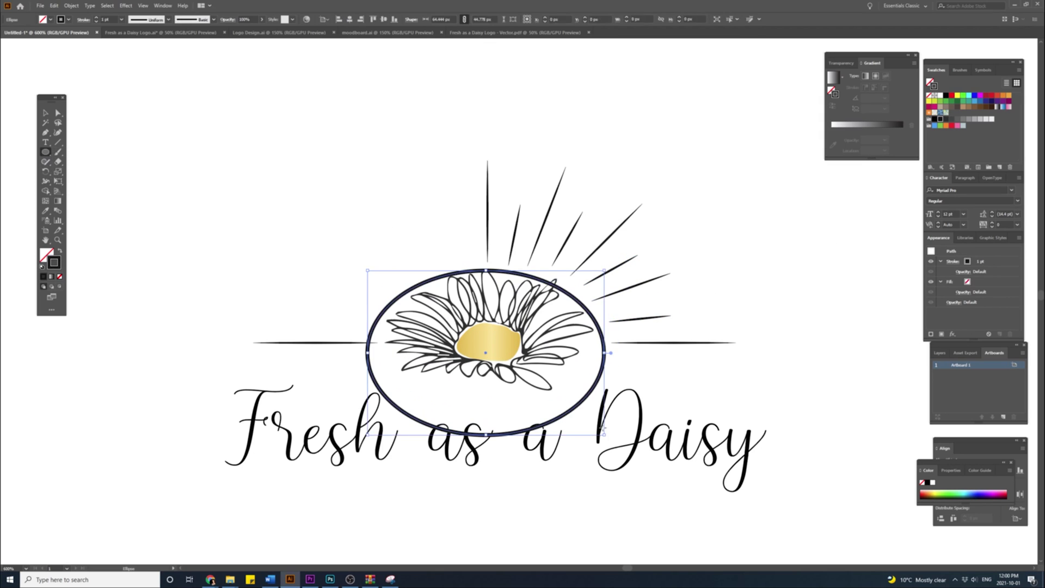
click(59, 251)
drag(493, 347, 498, 340)
click(501, 199)
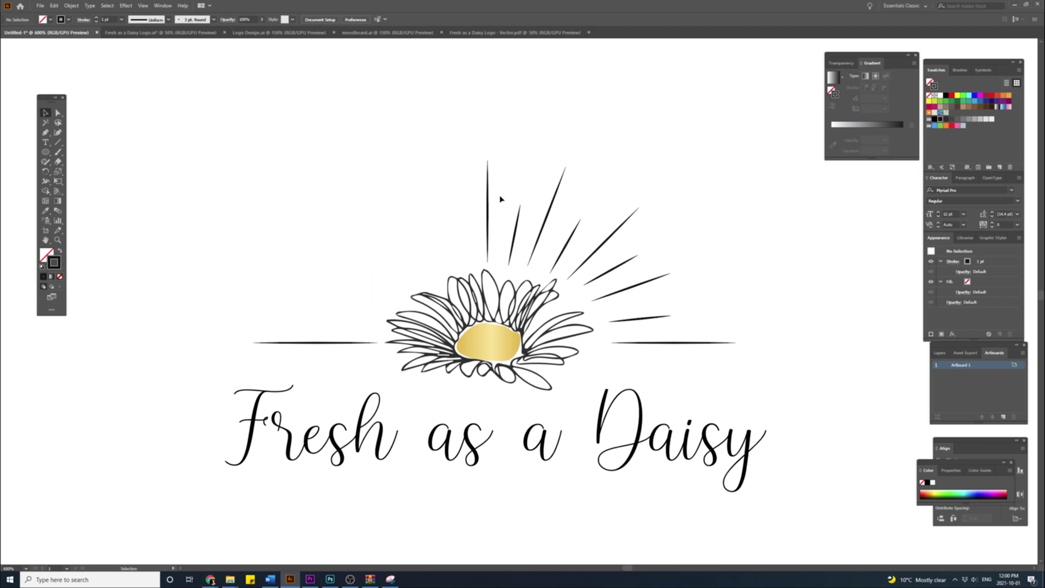
Copy and paste all rays on the daisy's right side, including the horizontal line but excluding the central vertical ray.
drag(490, 173, 661, 233)
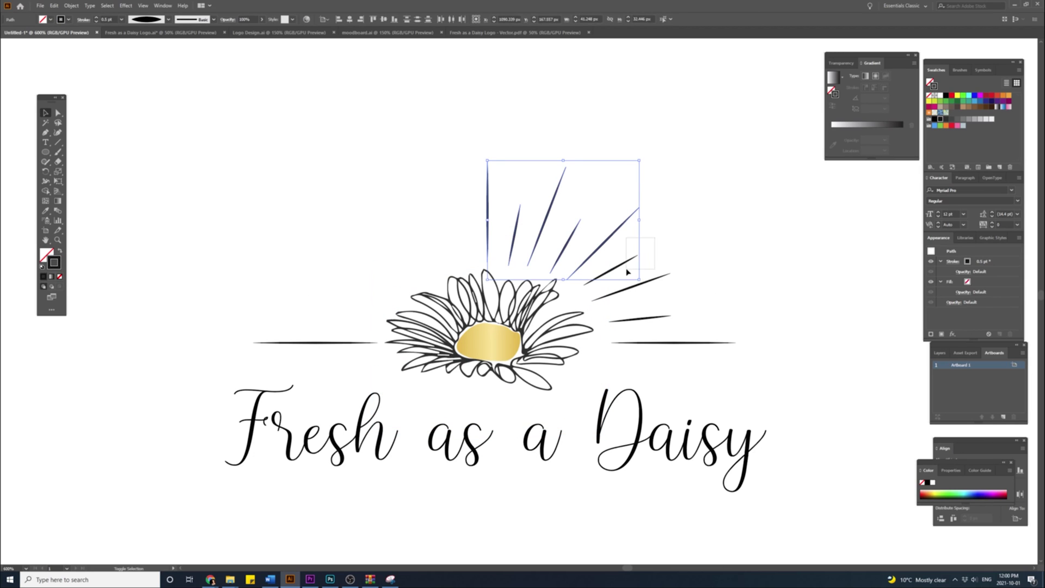
drag(626, 269, 645, 352)
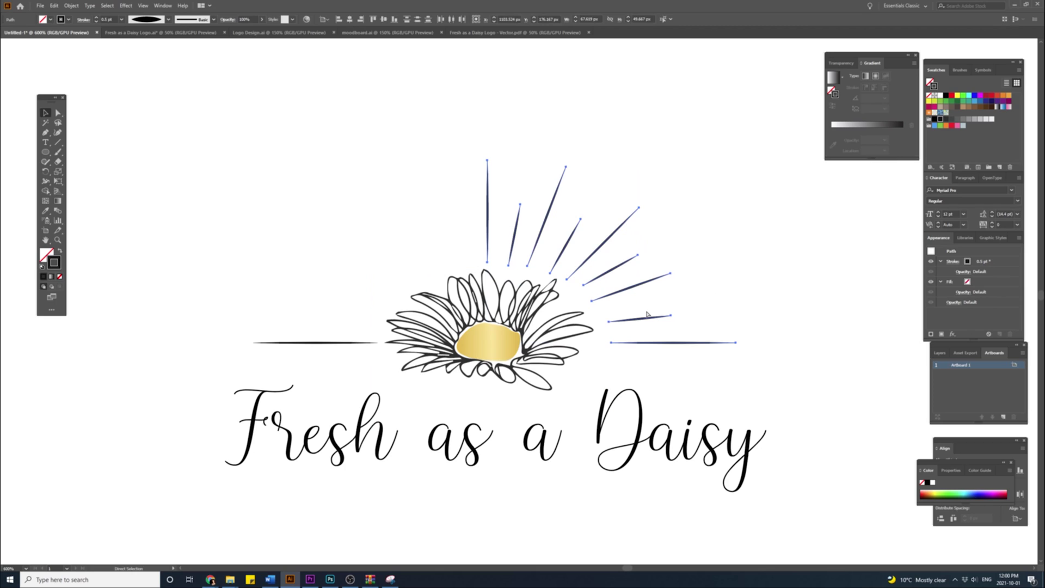
key(v)
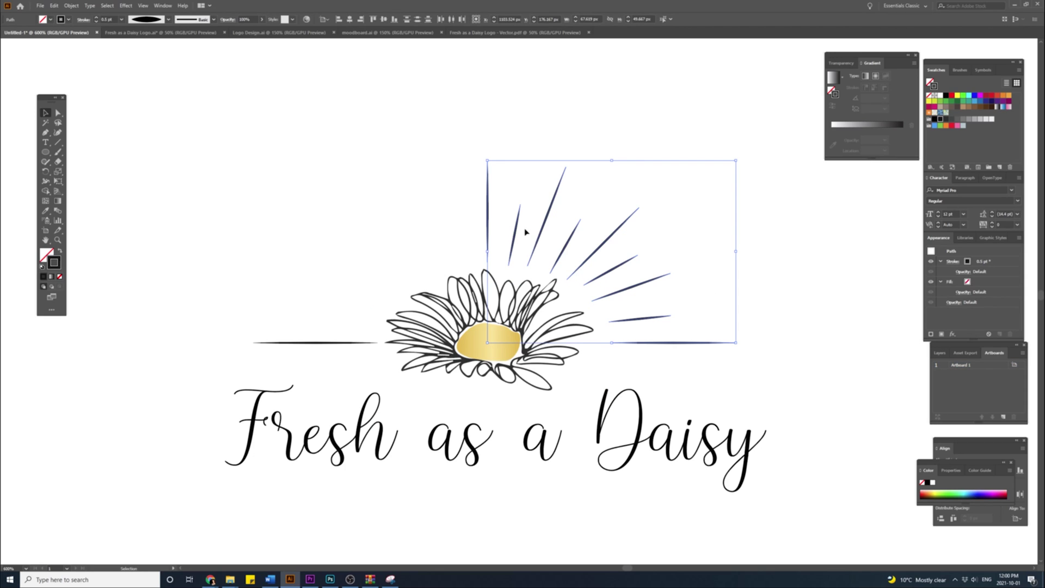
shift+click(489, 213)
key(a)
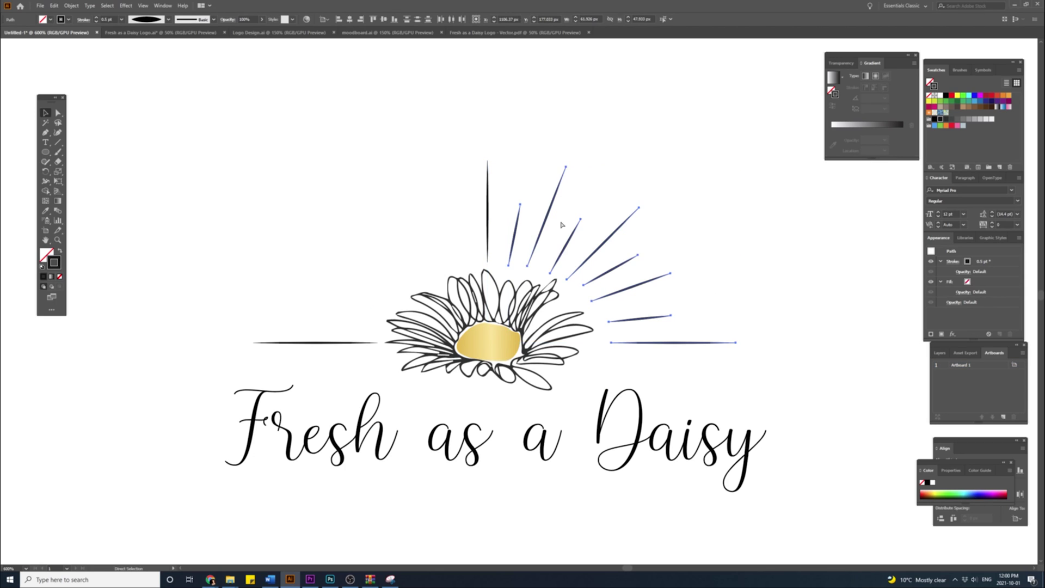
key(ctrl+c)
key(ctrl+v)
key(v)
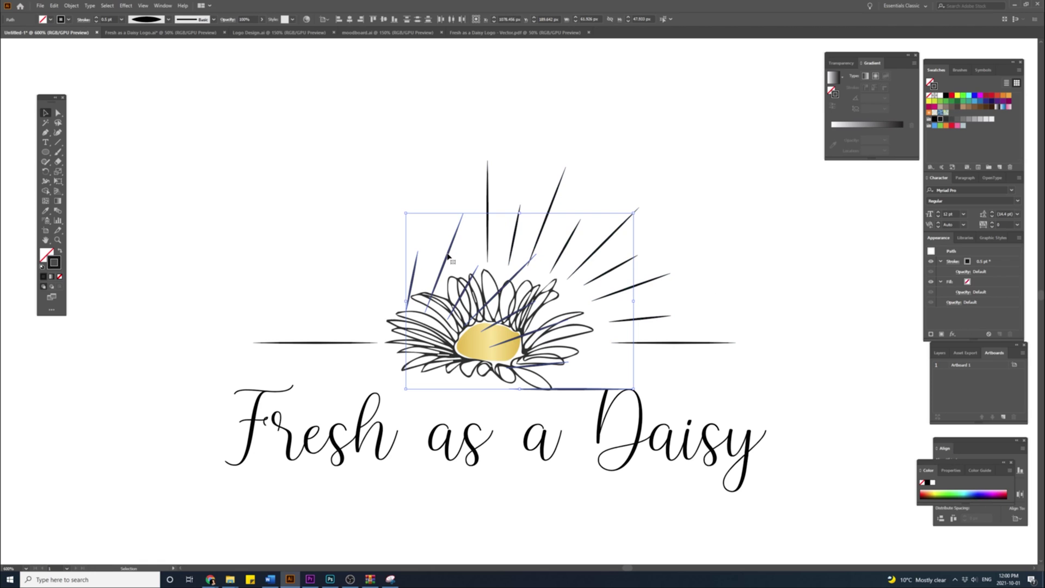
Reflect the pasted rays across the vertical axis.
right_click(448, 253)
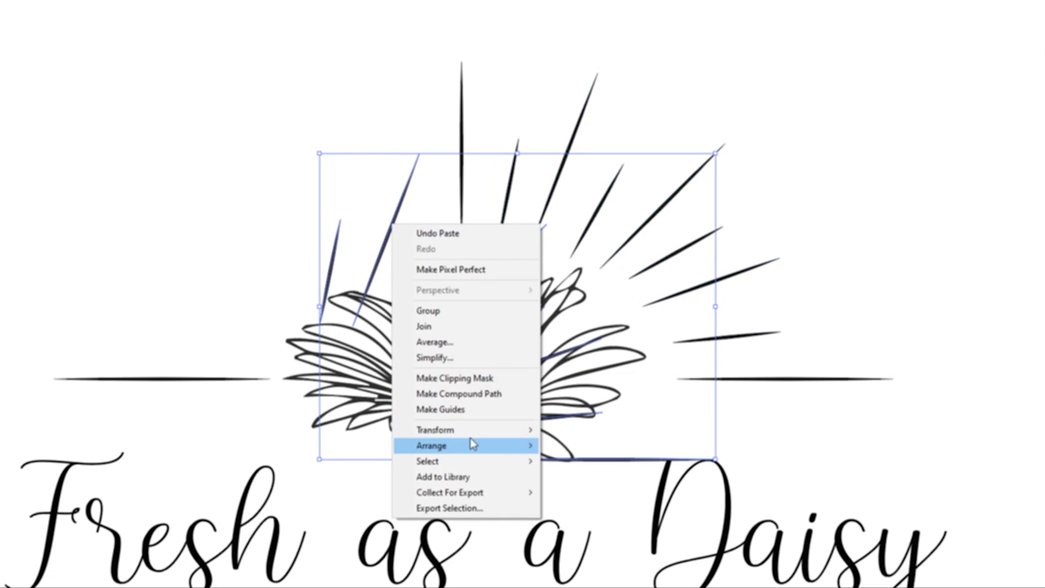
mouse_move(473, 372)
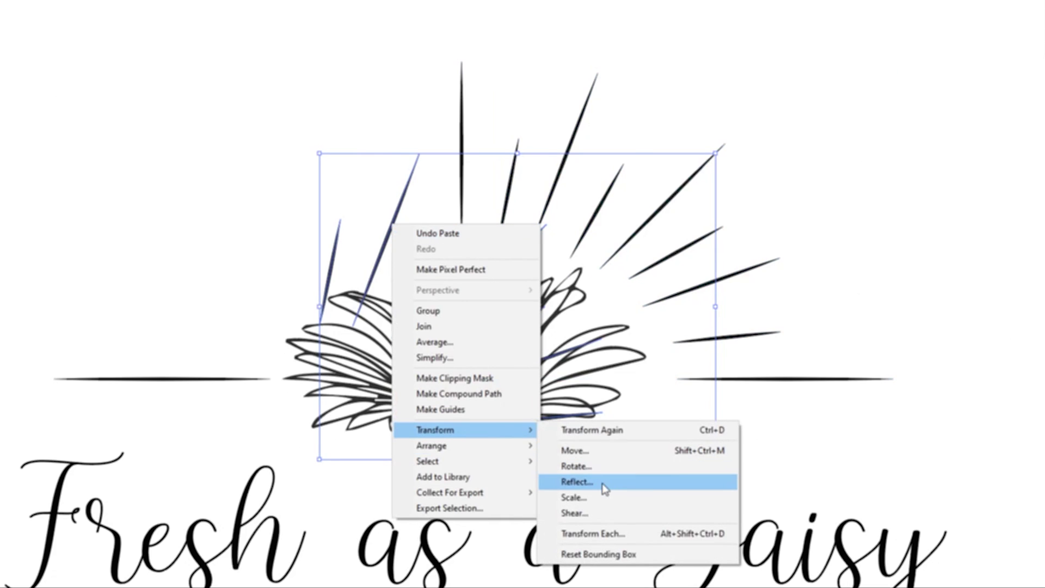
click(577, 482)
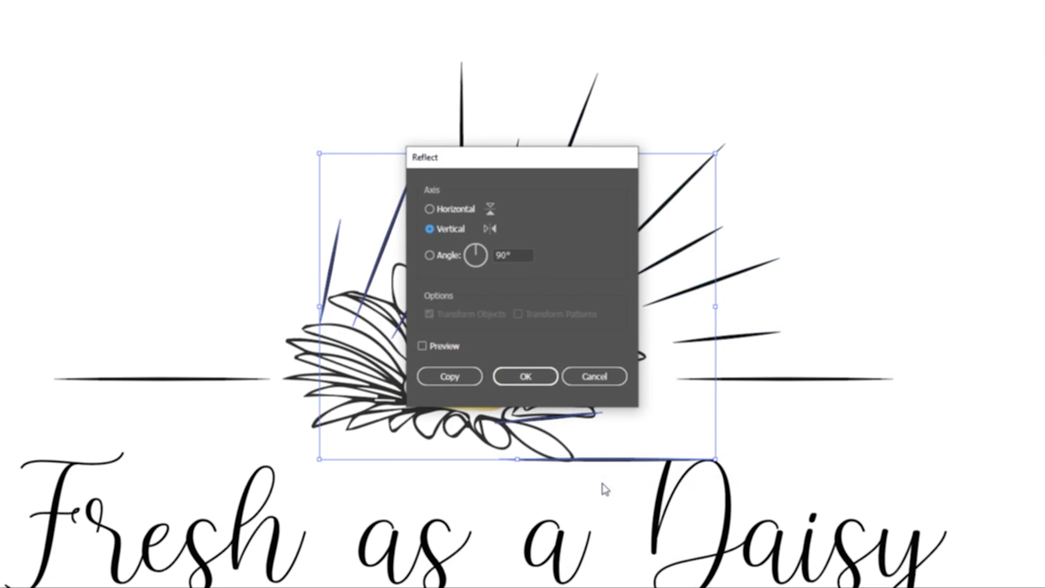
key(Return)
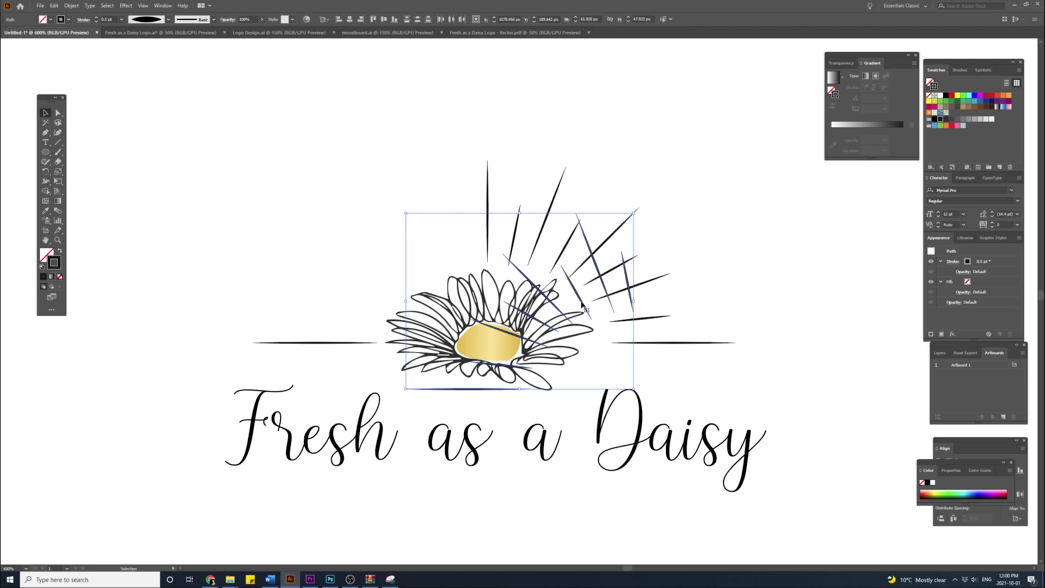
Move the mirrored rays to the daisy's left side and delete the original left-hand horizontal line.
drag(625, 314, 342, 235)
drag(419, 261, 417, 254)
drag(354, 376, 354, 372)
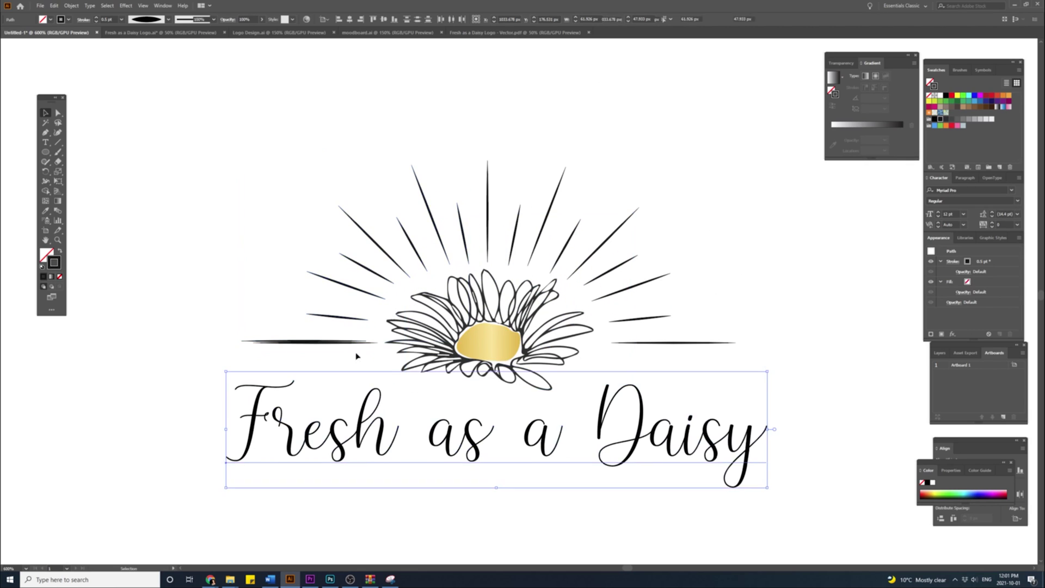
click(369, 343)
key(Delete)
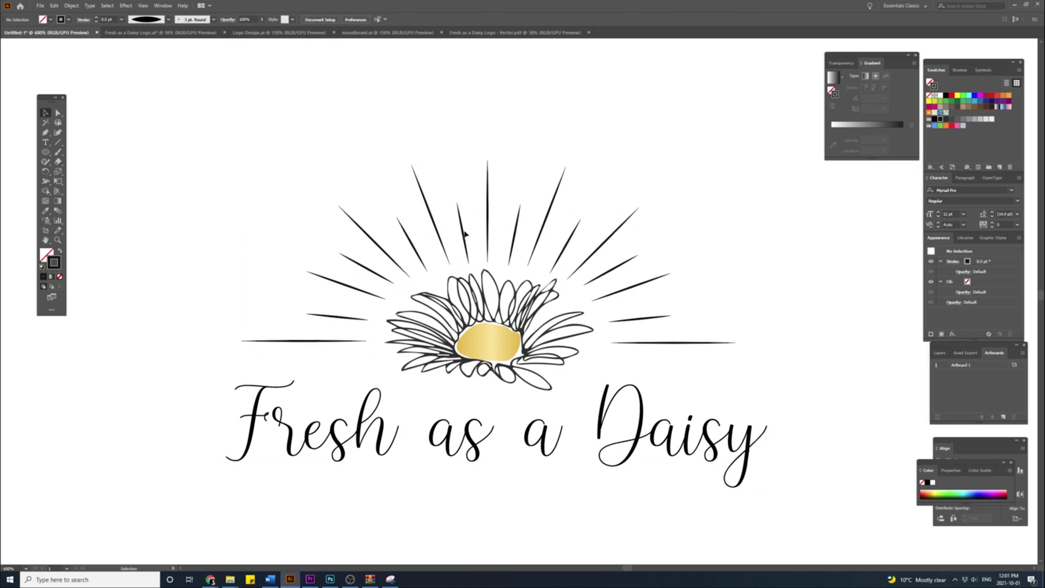
Shift the central vertical ray and the two short rays flanking it slightly upward.
click(461, 224)
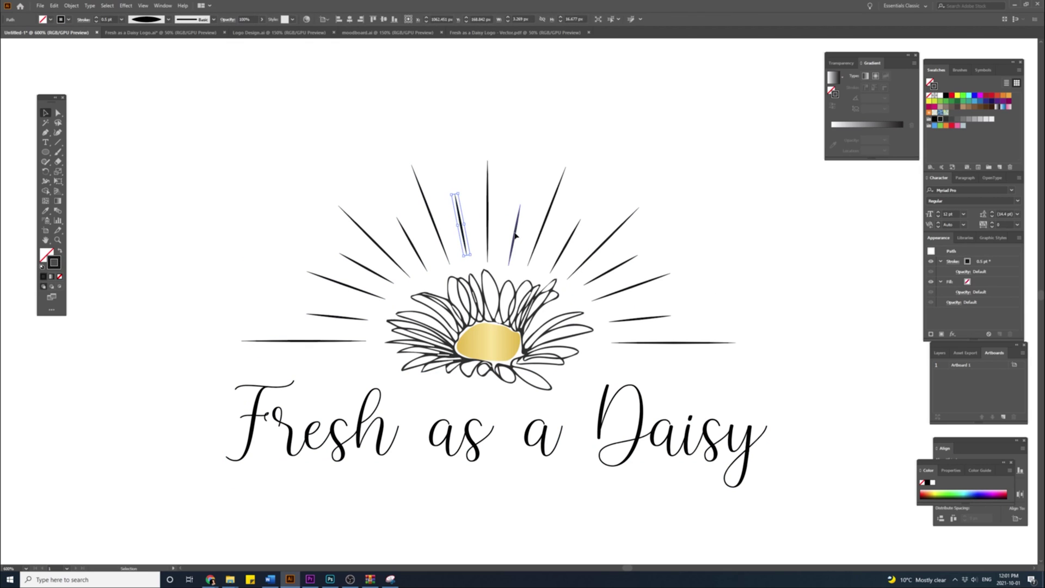
drag(515, 232, 516, 231)
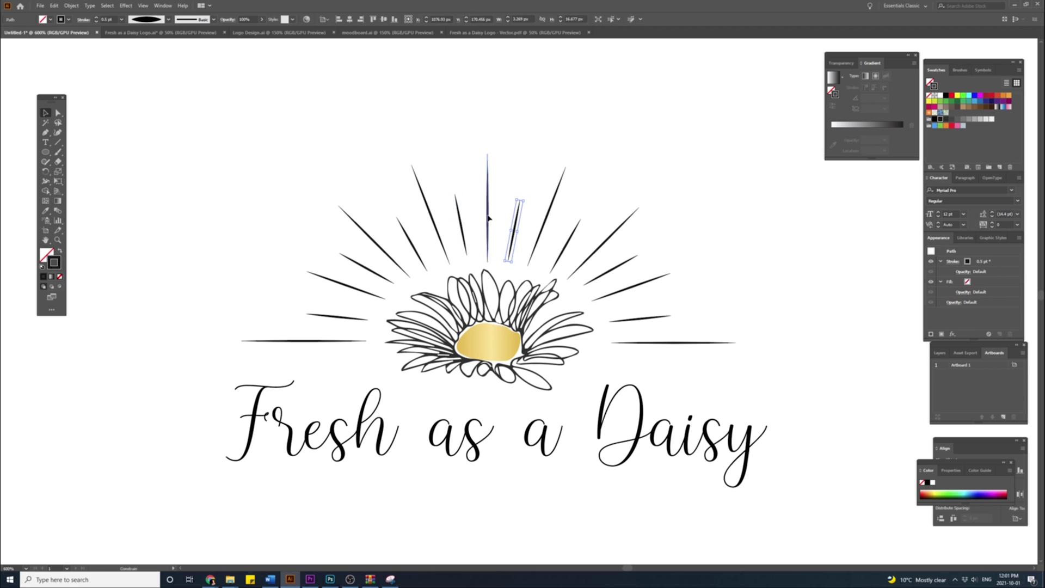
click(489, 218)
click(536, 188)
drag(724, 260, 677, 291)
Move the "Fresh as a Daisy" lettering up closer to the daisy.
scroll(725, 253, down, 1)
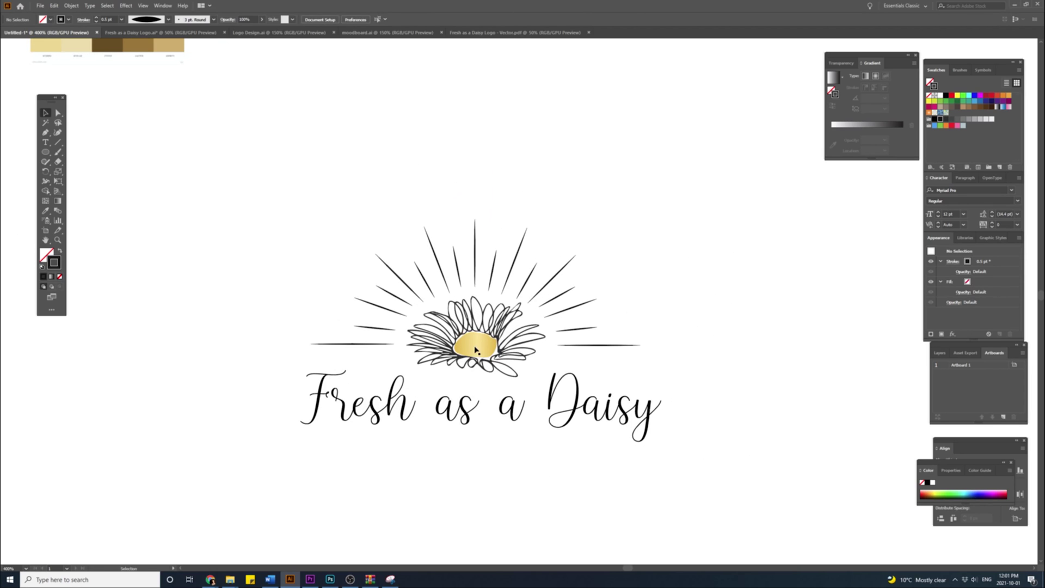
click(475, 350)
scroll(471, 352, up, 3)
scroll(543, 348, down, 3)
drag(507, 400, 506, 388)
Add the text "Beauty Salon" below the "Fresh as a Daisy" lettering and set its font to Acumin Variable Concept.
key(t)
drag(403, 433, 625, 471)
text(B)
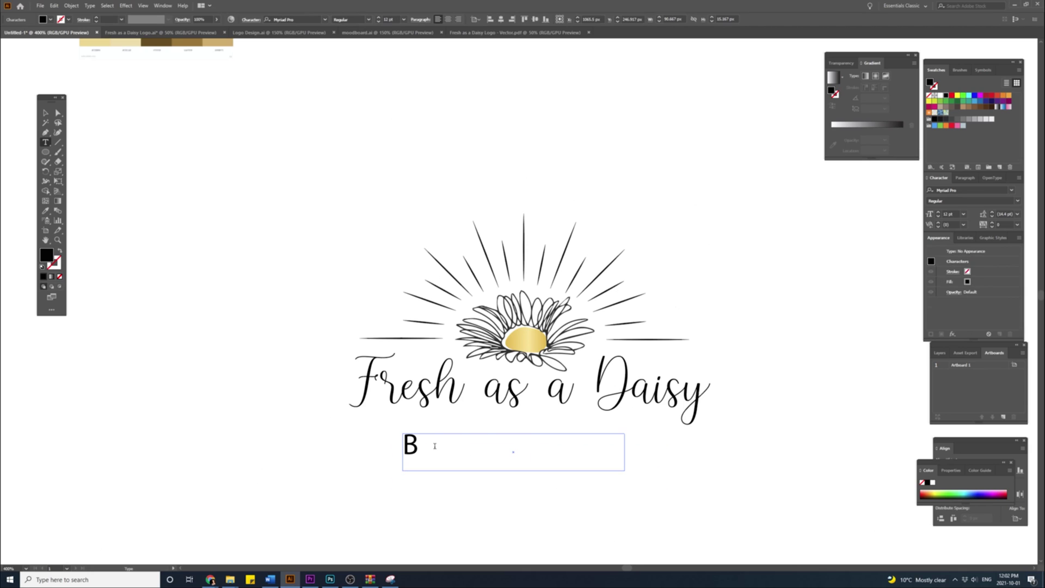
text(eauty AS)
key(BackSpace)
key(BackSpace)
text(S)
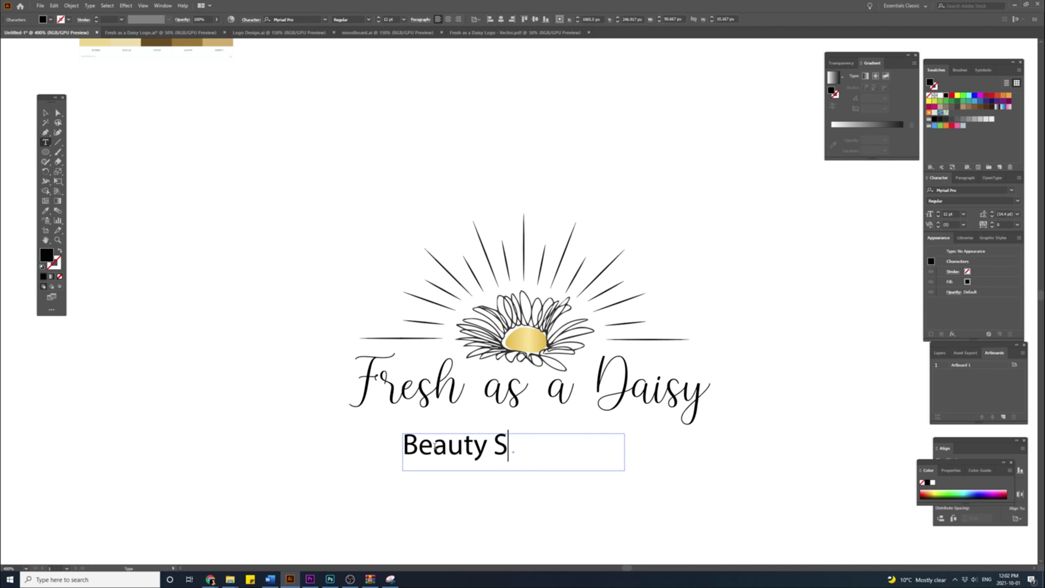
text(alon)
key(Escape)
click(325, 19)
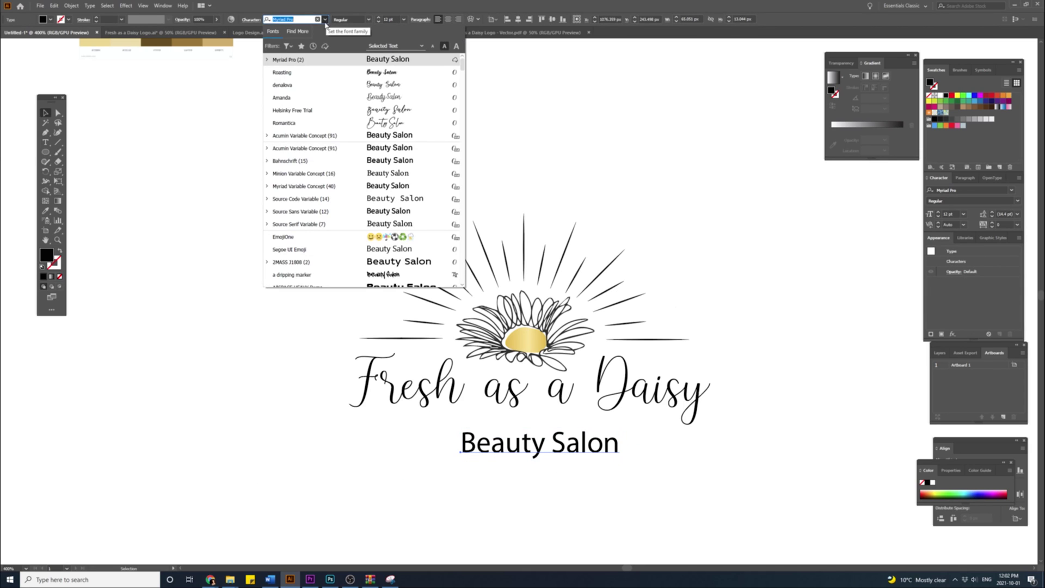
click(334, 135)
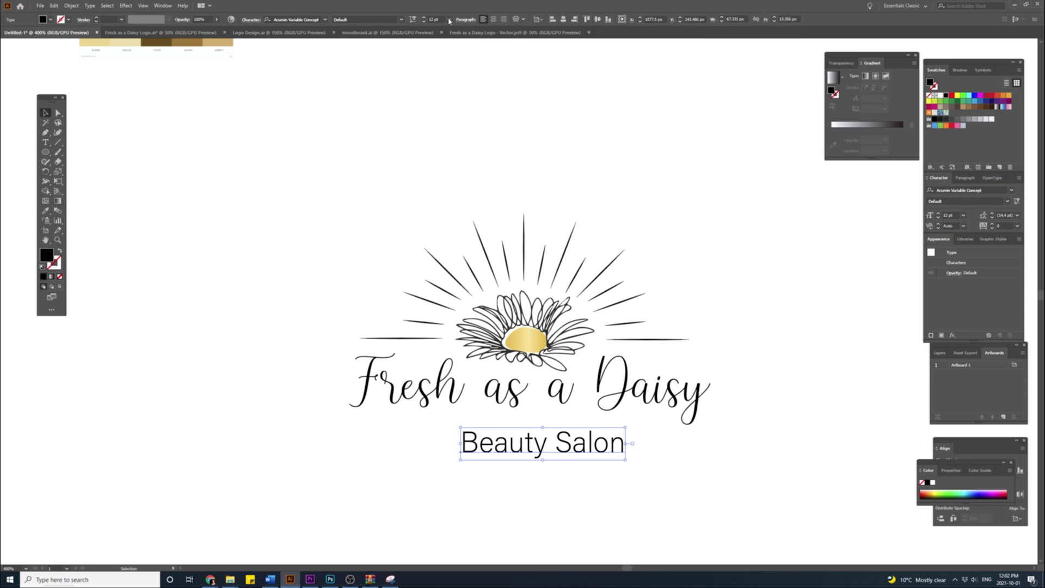
Set the "Beauty Salon" text to all caps, scale it down to about 6.76 pt and place it just beneath the lettering.
click(255, 21)
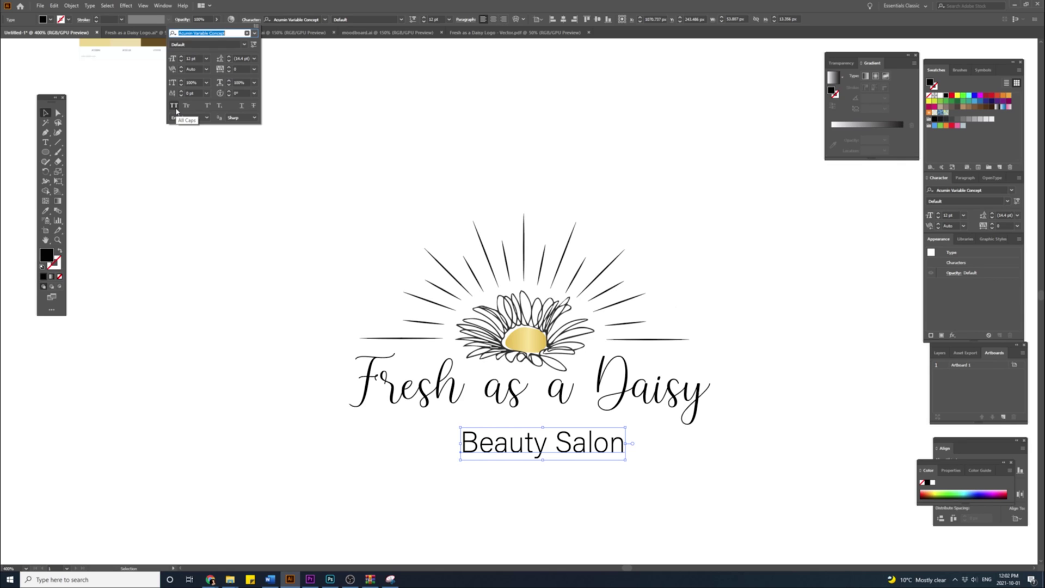
click(175, 106)
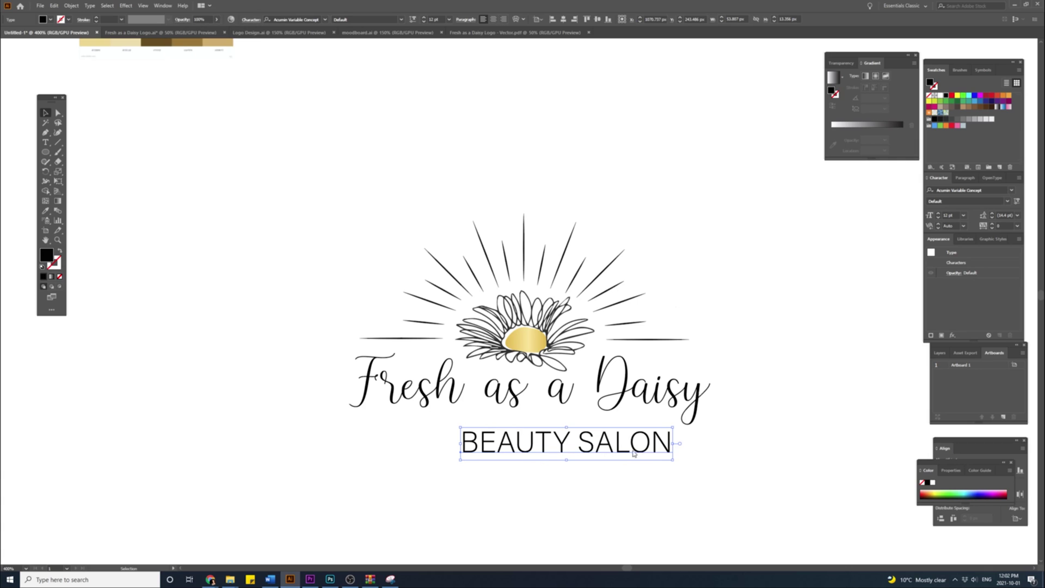
drag(673, 444, 560, 423)
scroll(559, 401, down, 1)
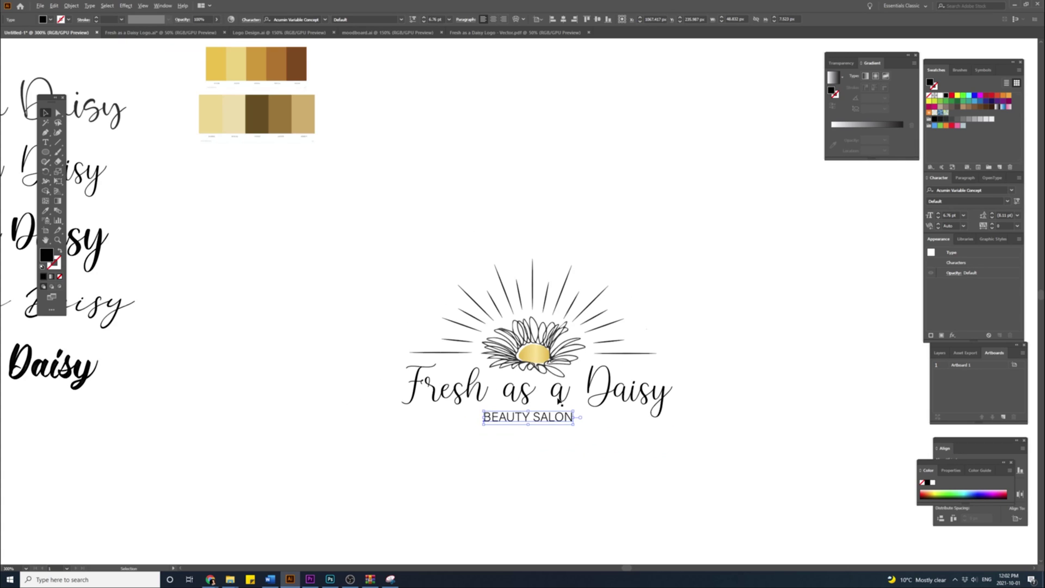
Recolor the "BEAUTY SALON" text gold by sampling the upper color palette with the Eyedropper.
drag(494, 284, 518, 318)
key(i)
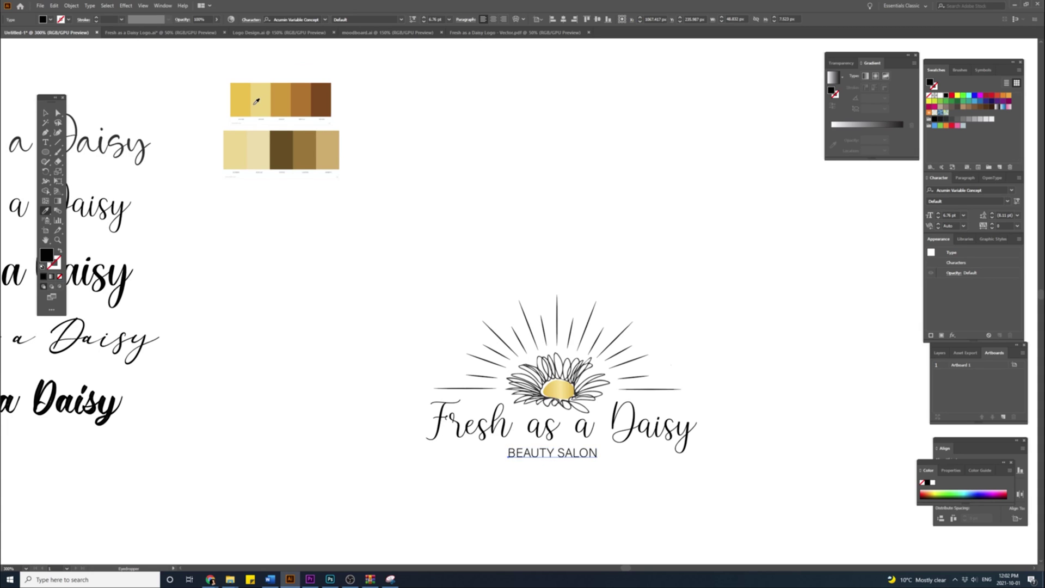
click(256, 101)
click(46, 113)
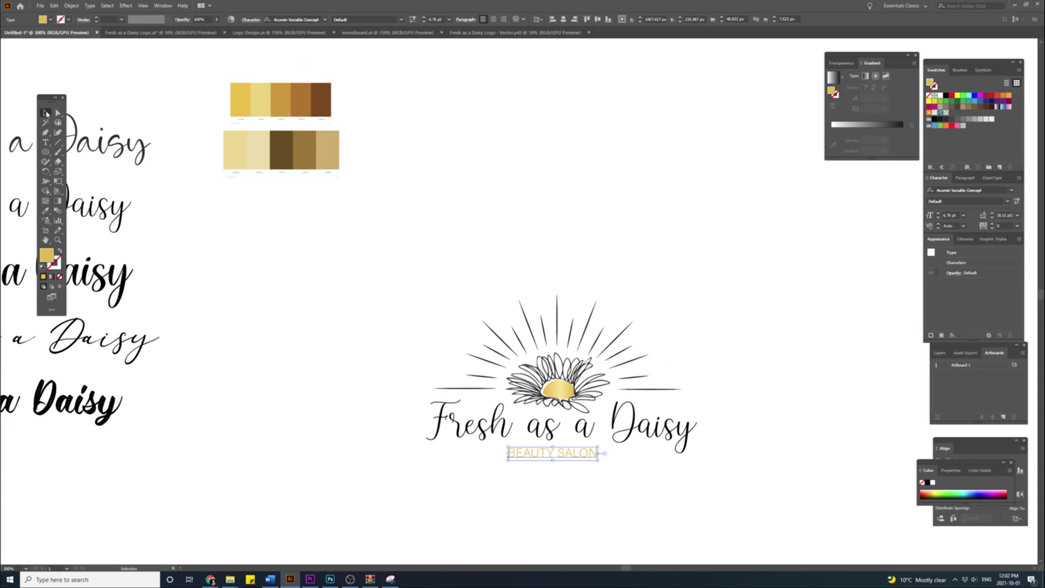
Move the gold "BEAUTY SALON" tagline slightly under the lettering and set its tracking to 100.
scroll(598, 484, up, 3)
scroll(460, 444, up, 1)
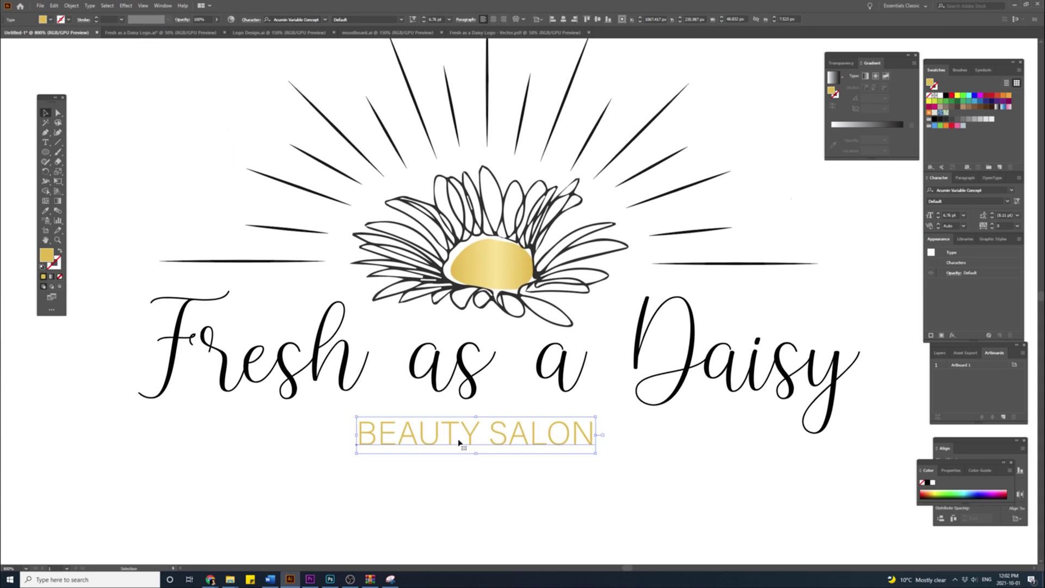
drag(459, 443, 475, 436)
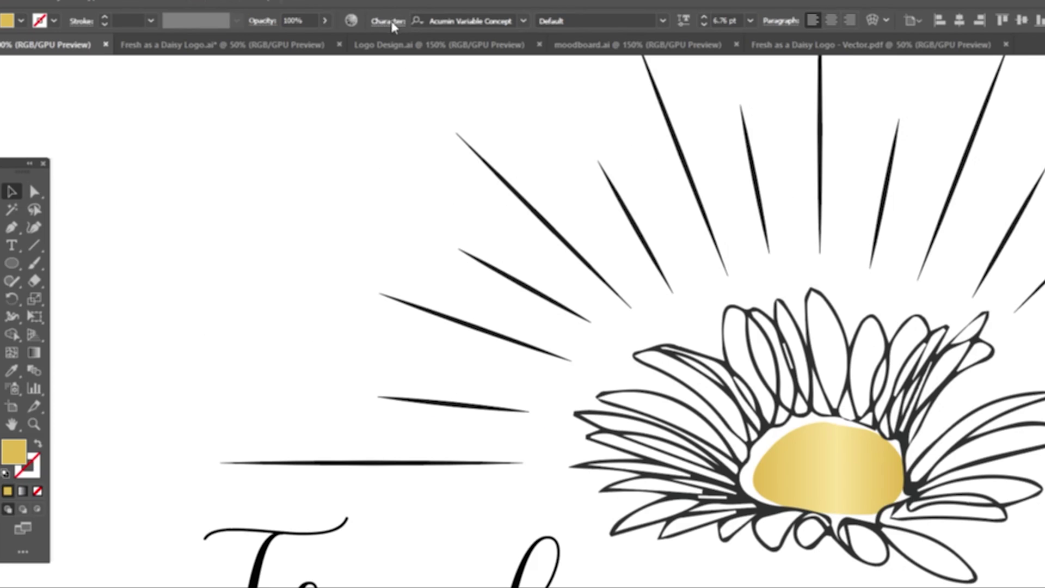
click(392, 23)
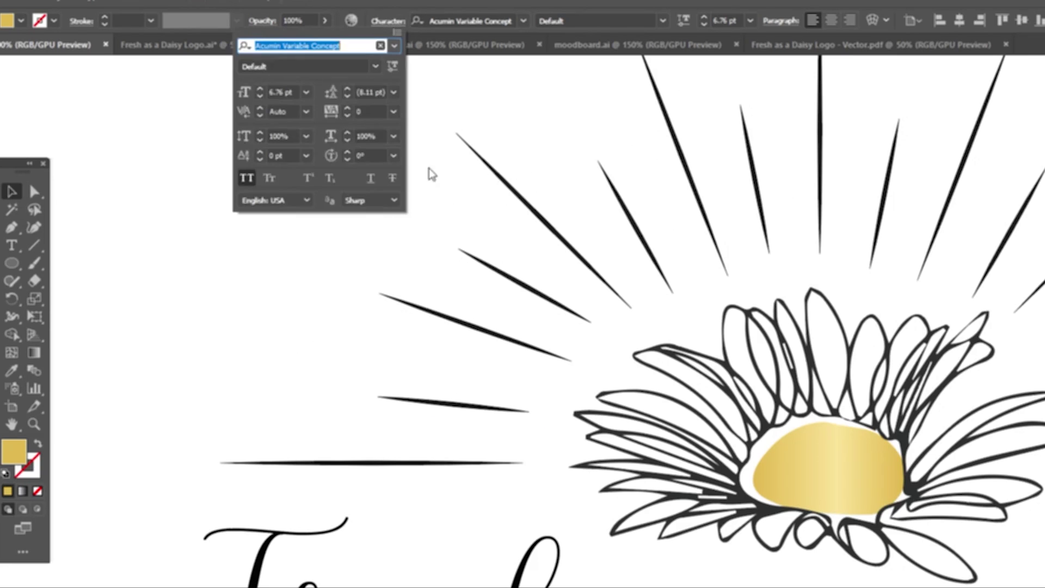
click(350, 108)
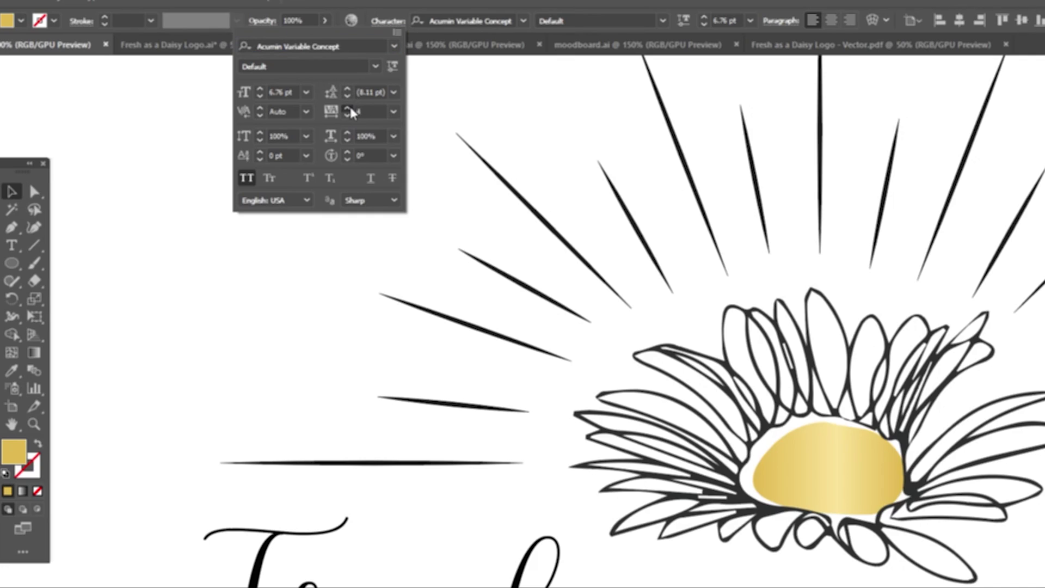
click(393, 112)
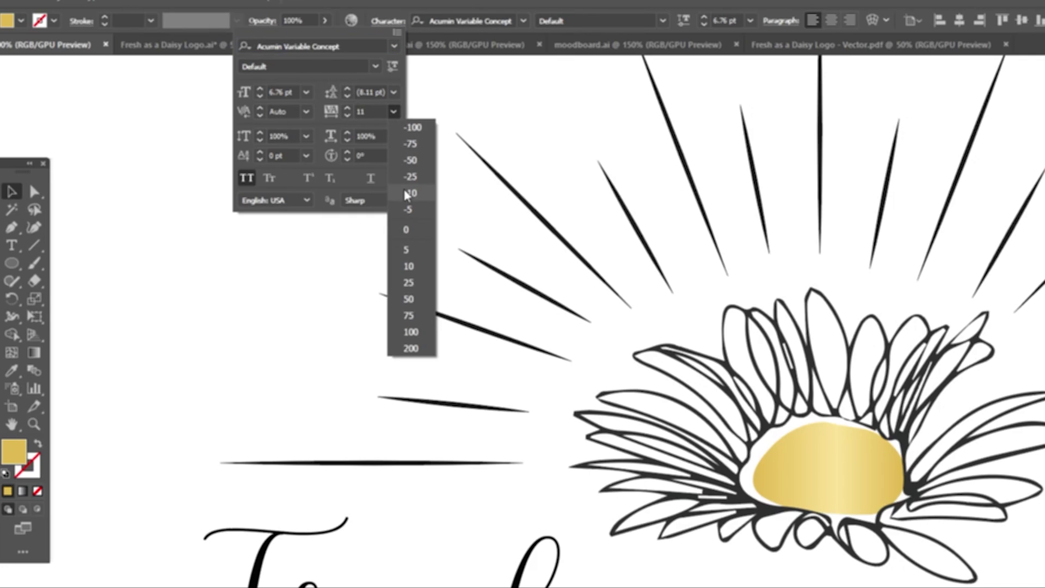
click(415, 339)
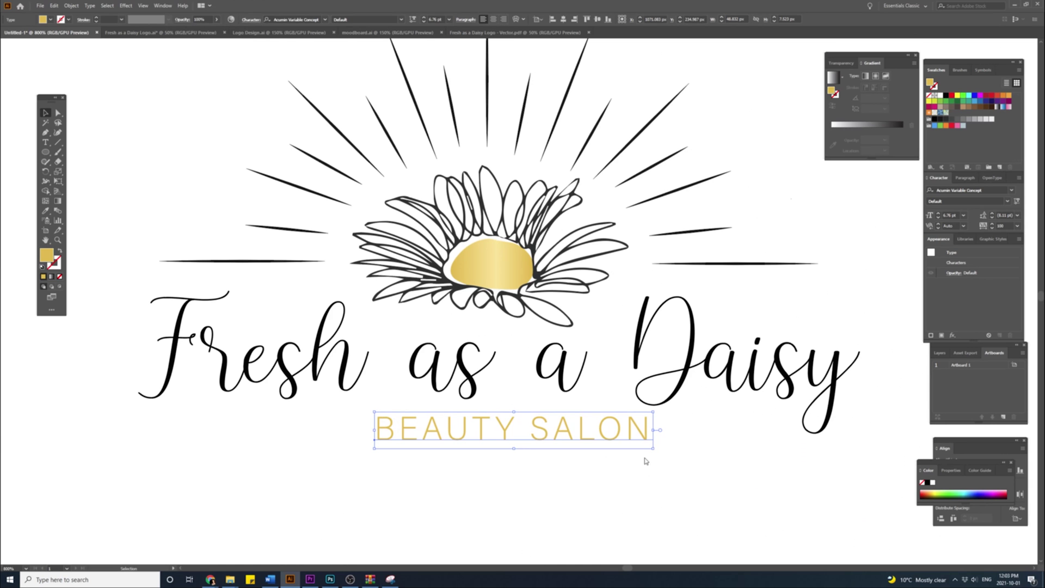
Center the "BEAUTY SALON" tagline beneath the lettering and flatten it slightly to a text size of about 5.49 pt.
scroll(585, 449, down, 1)
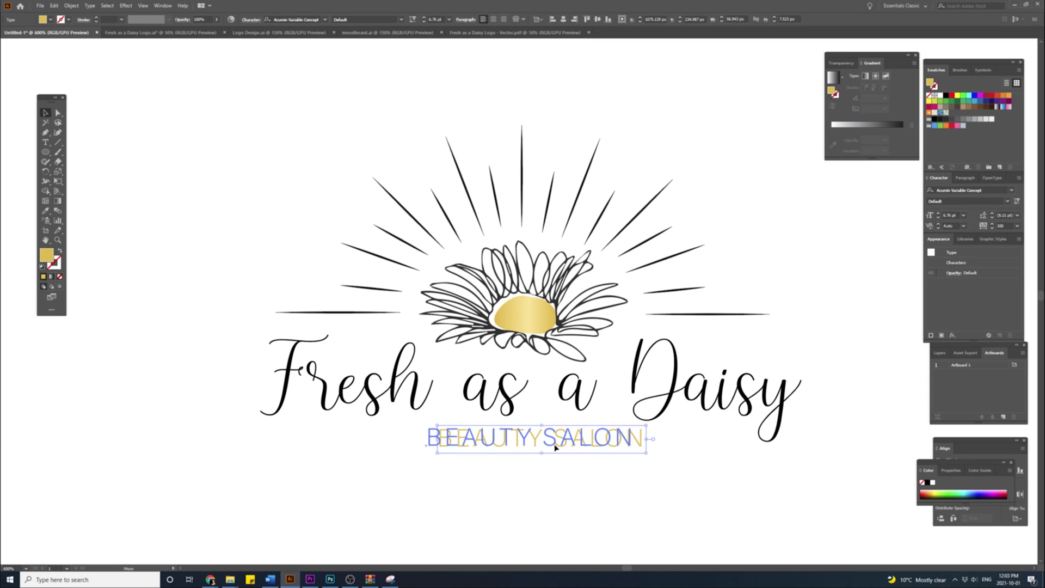
drag(547, 438, 571, 429)
click(556, 460)
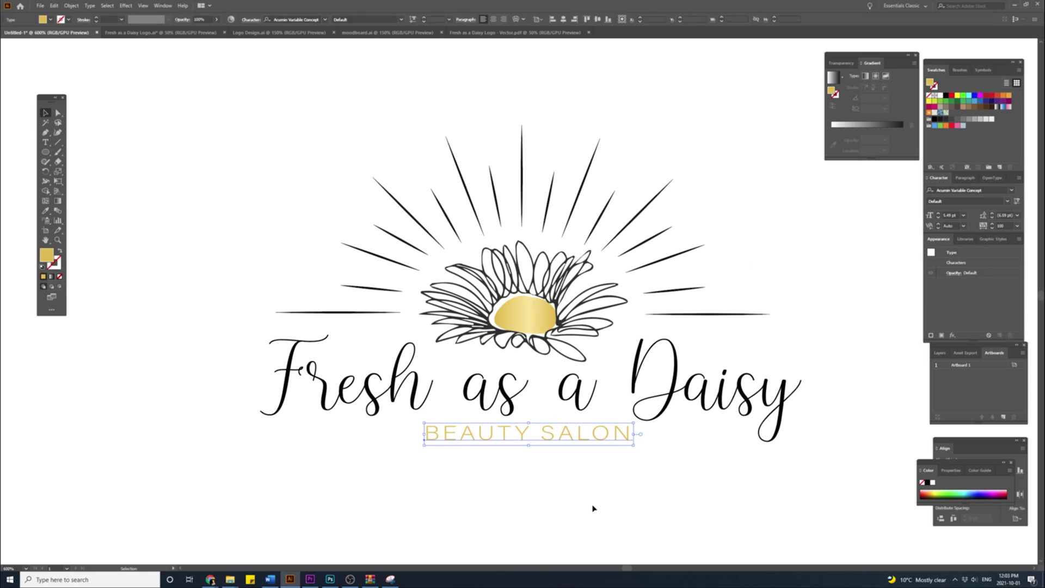
click(592, 506)
Select the complete logo and place a duplicate directly below it.
scroll(600, 493, down, 1)
drag(647, 499, 598, 463)
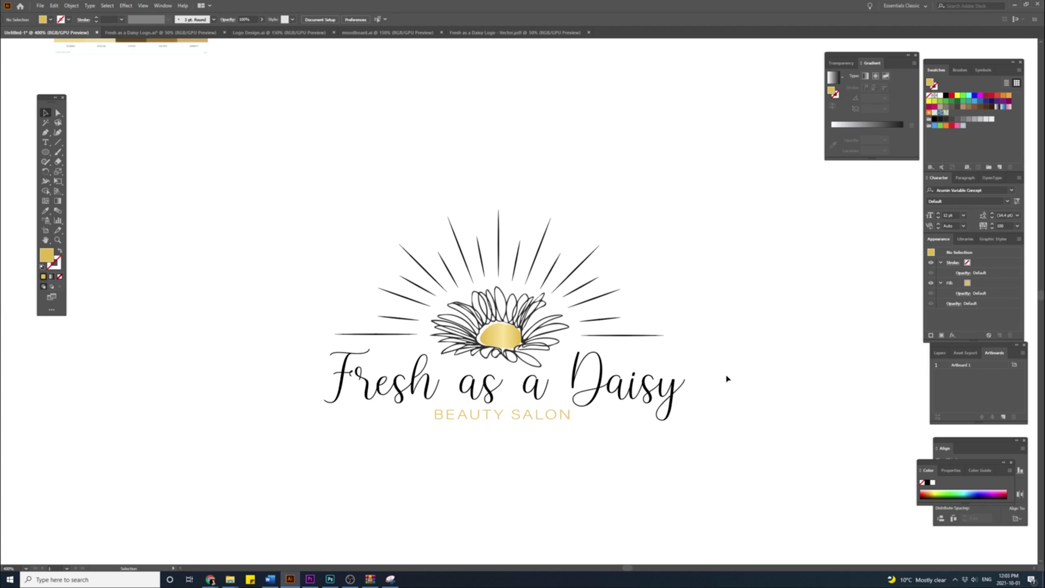
drag(713, 196, 384, 436)
drag(655, 452, 685, 263)
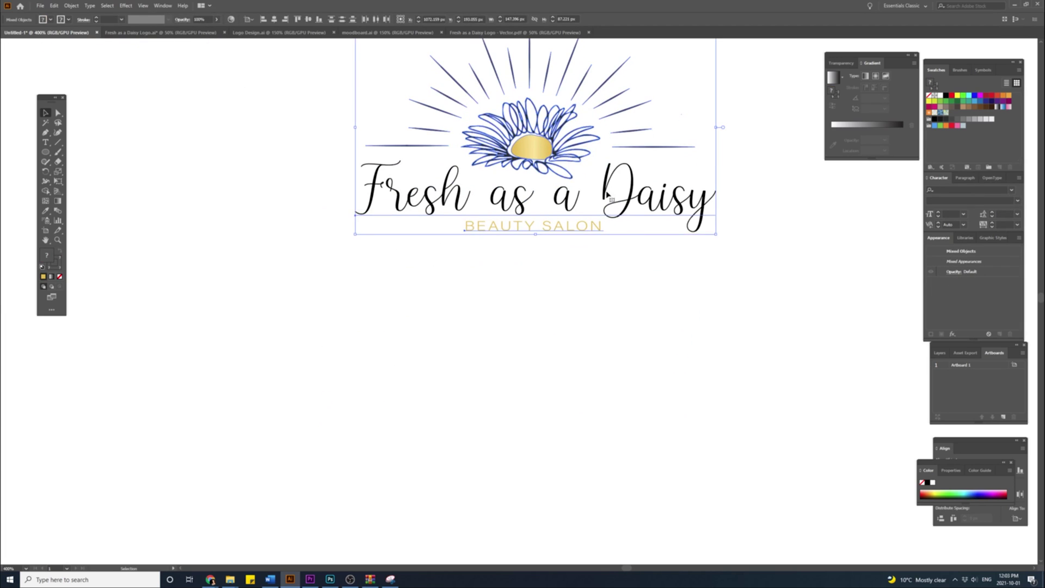
drag(606, 191, 609, 425)
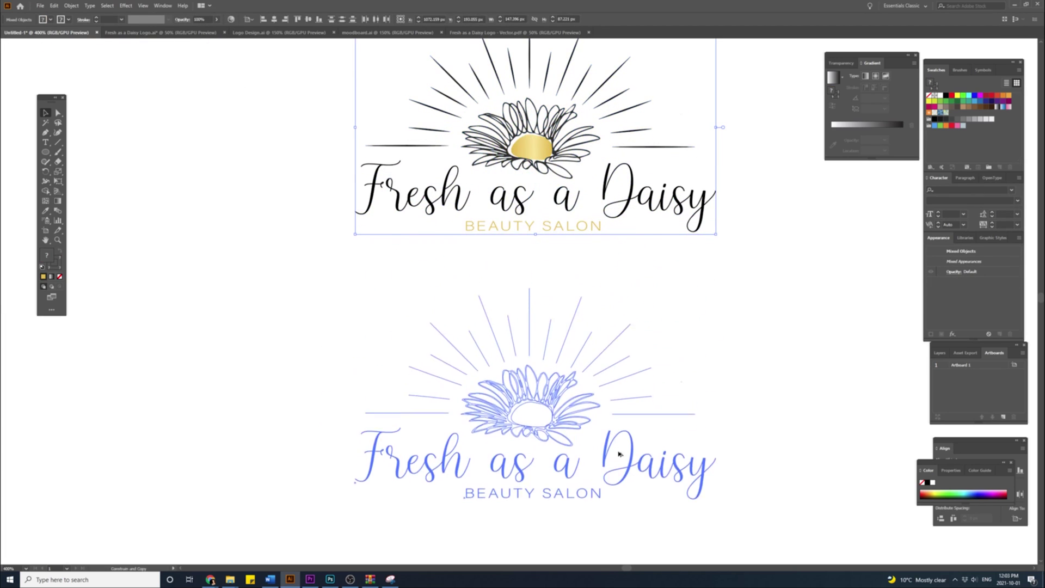
scroll(610, 426, down, 1)
drag(529, 280, 598, 292)
scroll(598, 291, down, 1)
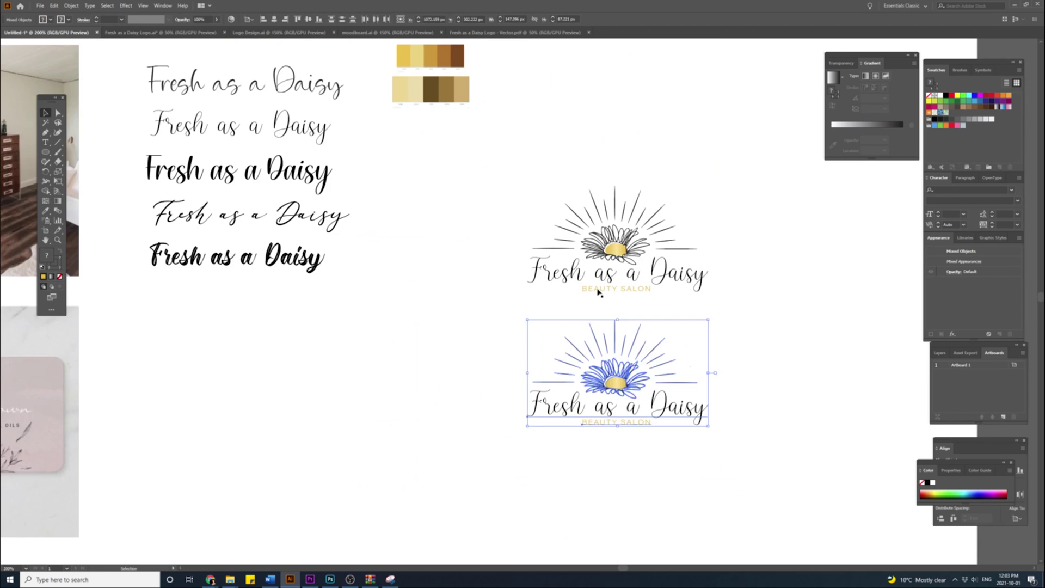
Restyle the lettering of the duplicated logo by sampling the topmost "Fresh as a Daisy" font sample with the Eyedropper.
drag(521, 315, 508, 343)
click(809, 429)
click(673, 436)
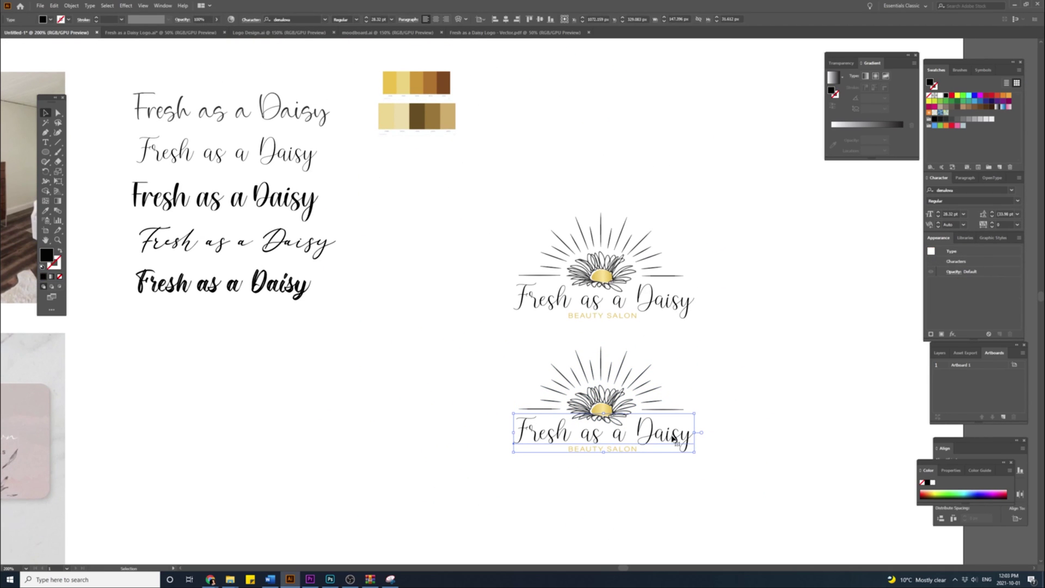
key(i)
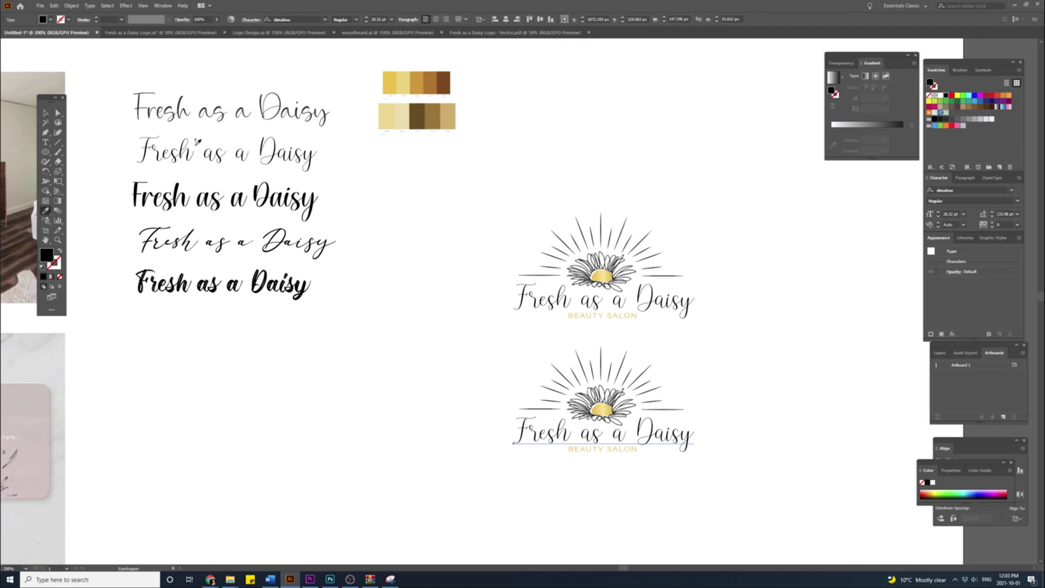
click(186, 107)
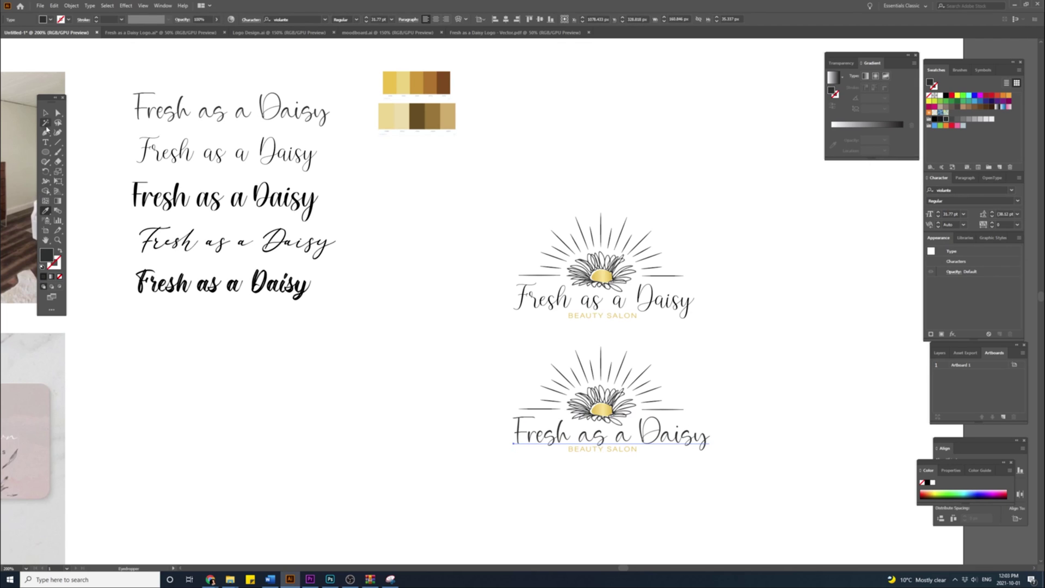
click(45, 112)
Duplicate the second logo version directly below itself as a third version.
drag(771, 375, 523, 491)
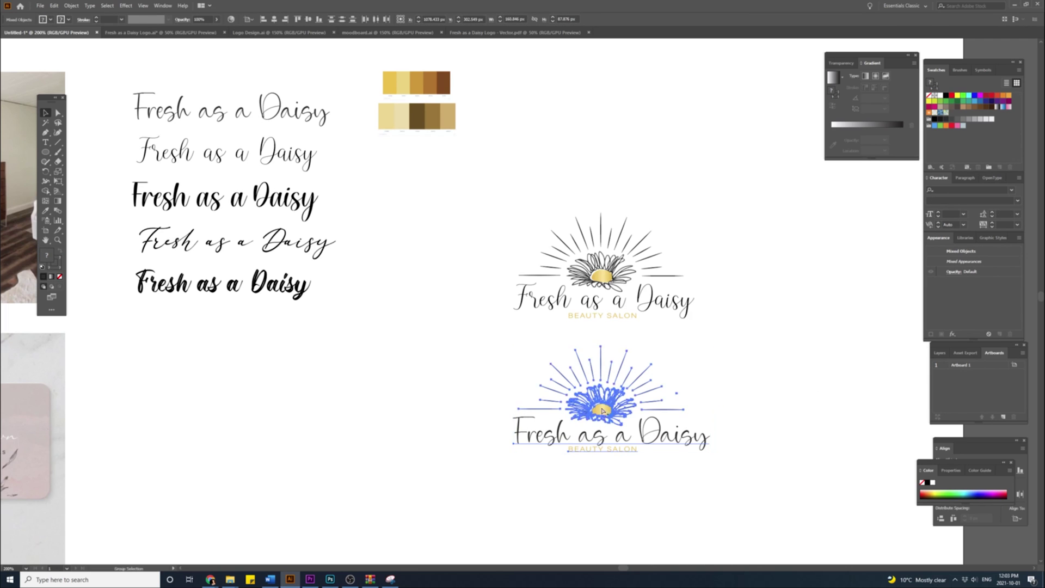
drag(599, 409, 599, 536)
key(space)
drag(634, 476, 666, 408)
Restyle the third logo's lettering with the California Signature Italic sample using the Eyedropper, with its tagline lower beneath the lettering.
click(732, 496)
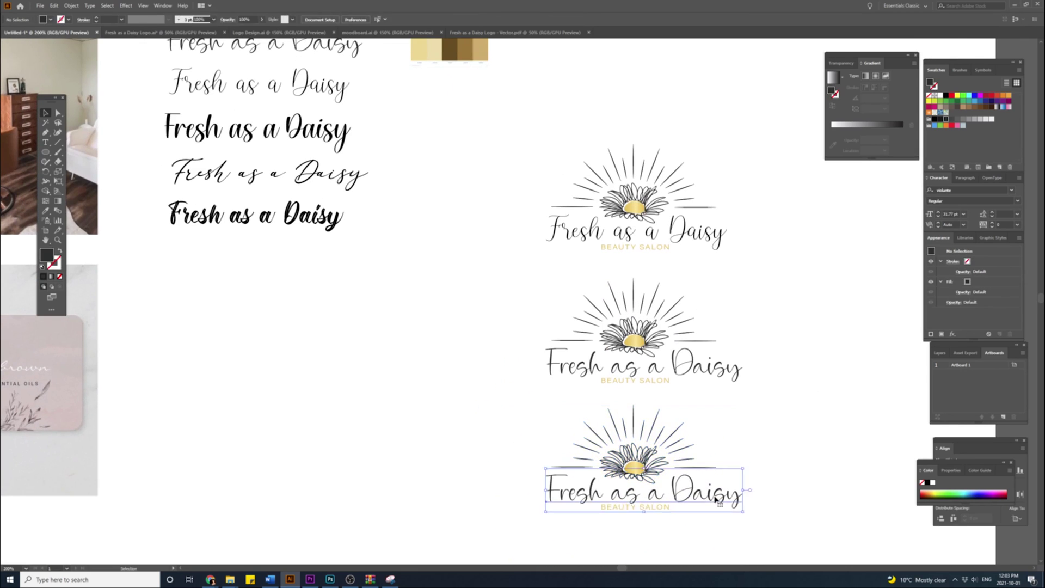
key(i)
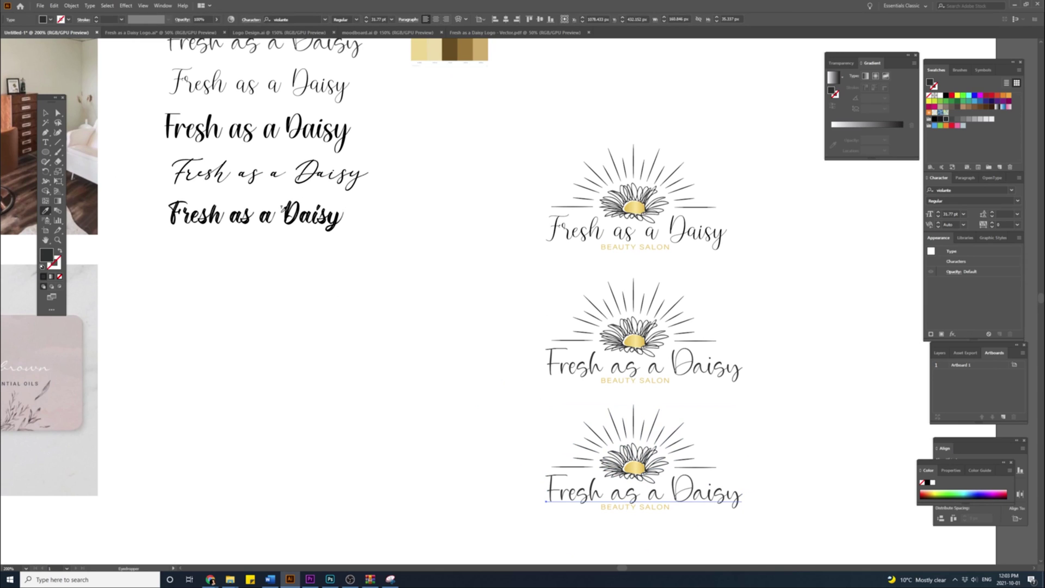
click(283, 209)
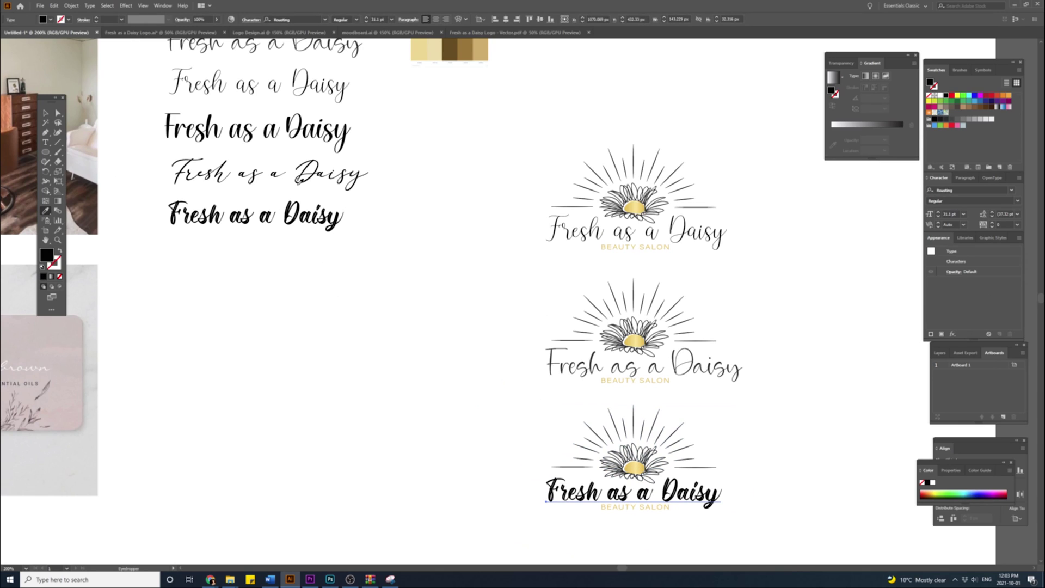
click(299, 181)
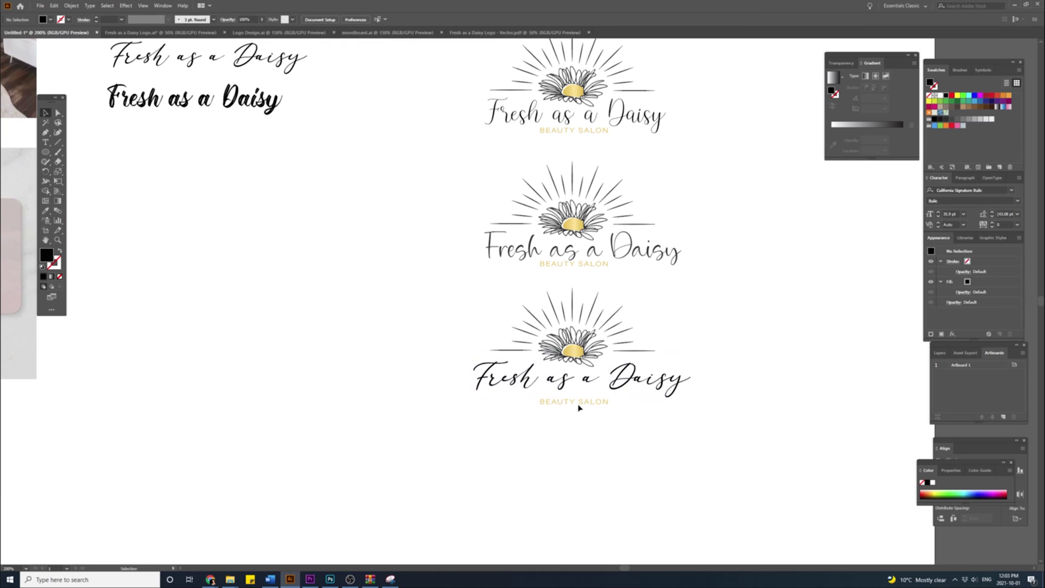
click(578, 405)
click(742, 408)
Compare the three logo versions and nudge the third version's tagline up slightly.
scroll(743, 408, down, 1)
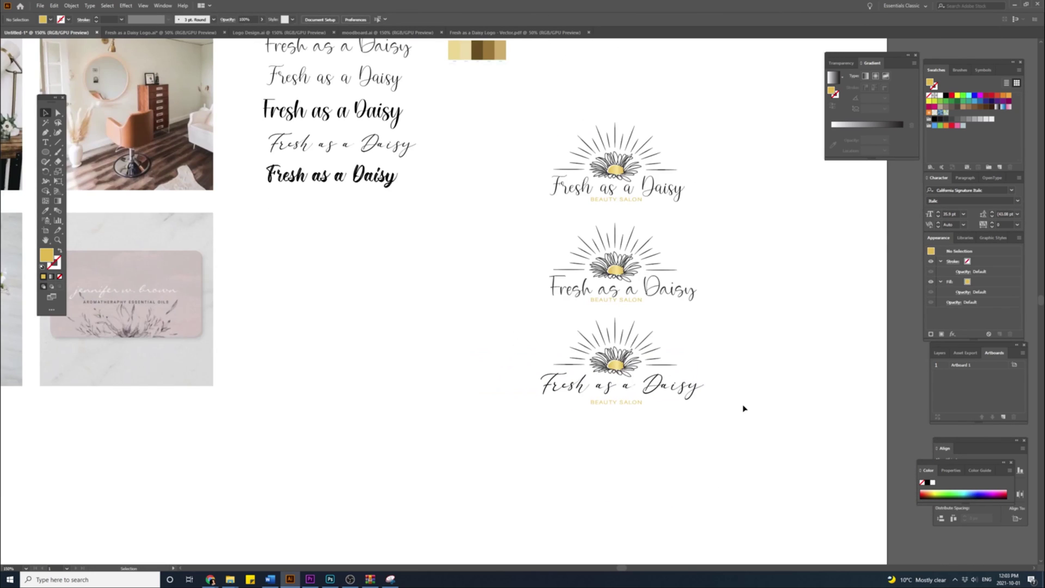
drag(742, 321, 702, 388)
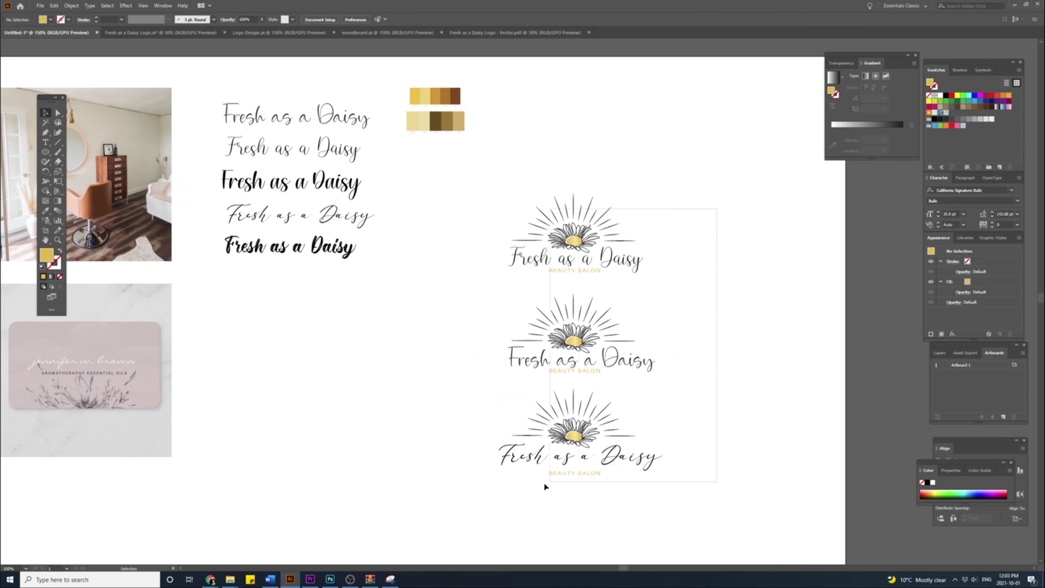
scroll(717, 322, up, 1)
drag(690, 455, 702, 416)
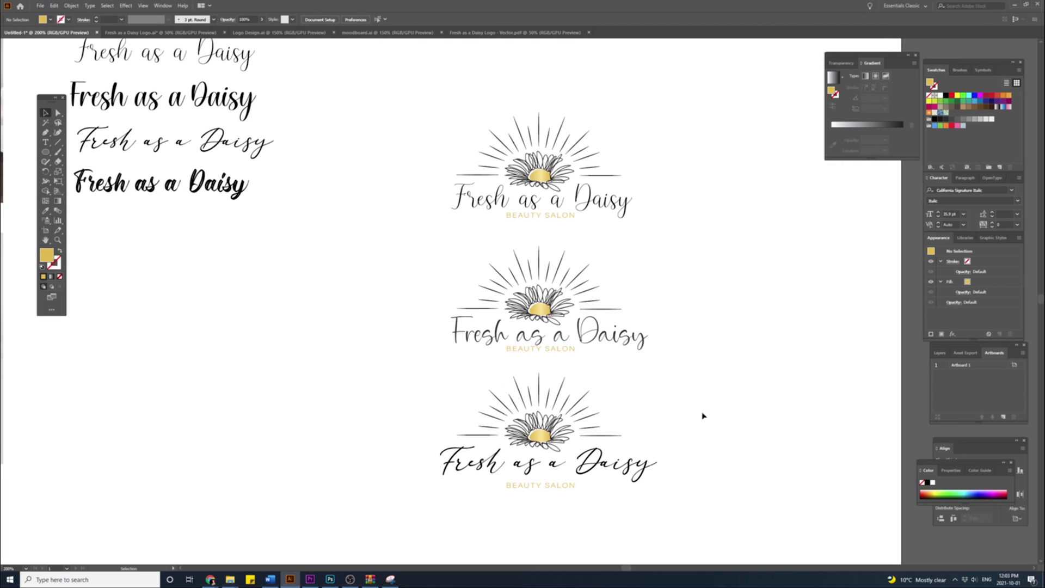
drag(565, 485, 565, 481)
click(757, 408)
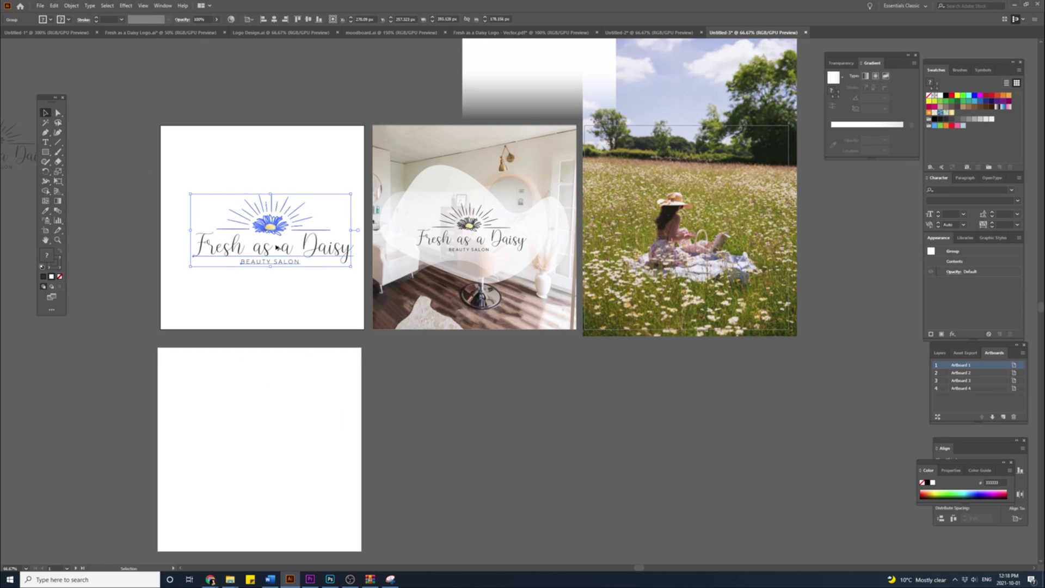
Isolate the logo group on the first white artboard and slightly reduce the height of its "BEAUTY SALON" text.
scroll(268, 241, up, 1)
scroll(267, 240, up, 3)
right_click(269, 239)
click(300, 299)
click(333, 363)
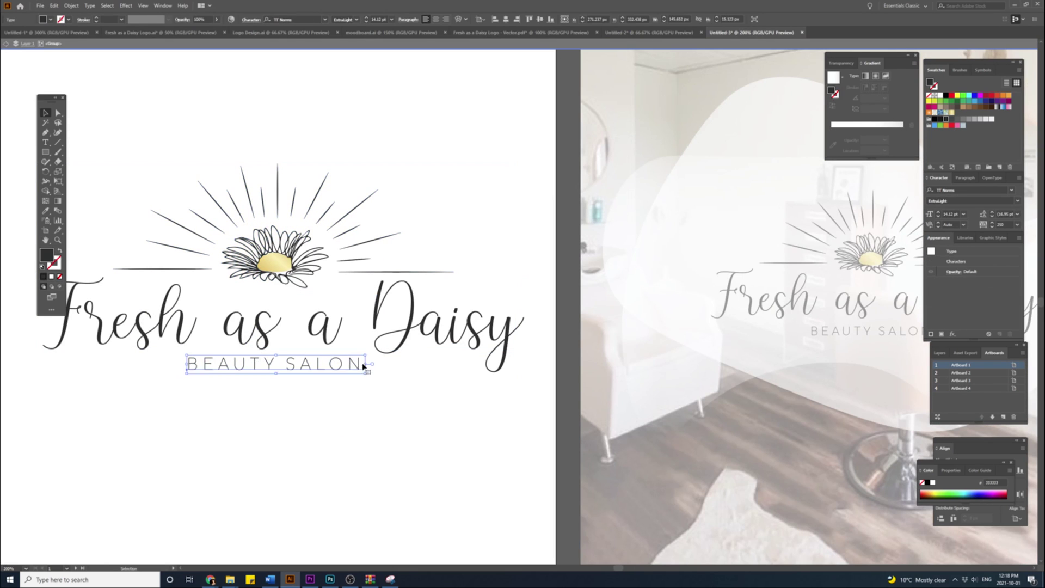
drag(364, 366, 360, 365)
key(ctrl+z)
drag(275, 373, 276, 370)
double_click(376, 396)
scroll(390, 392, down, 2)
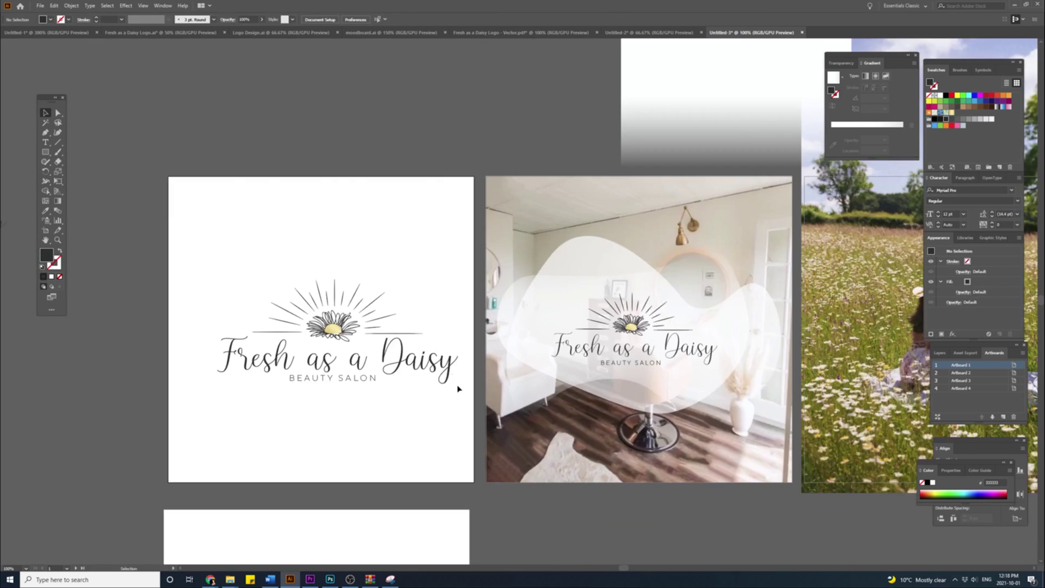
Center the logo horizontally and vertically on the first white artboard.
drag(488, 383, 379, 358)
scroll(380, 359, down, 1)
click(615, 261)
click(435, 193)
drag(213, 296, 323, 376)
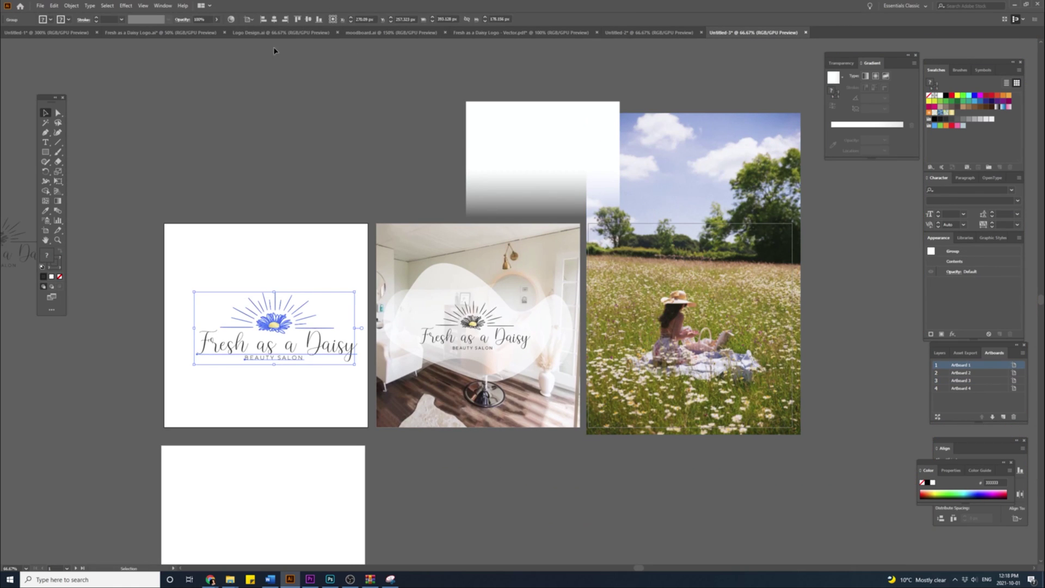
click(275, 20)
click(308, 20)
Delete the white gradient rectangle beside the meadow photo.
click(425, 131)
drag(536, 141, 659, 263)
click(668, 279)
key(Delete)
drag(190, 321, 218, 185)
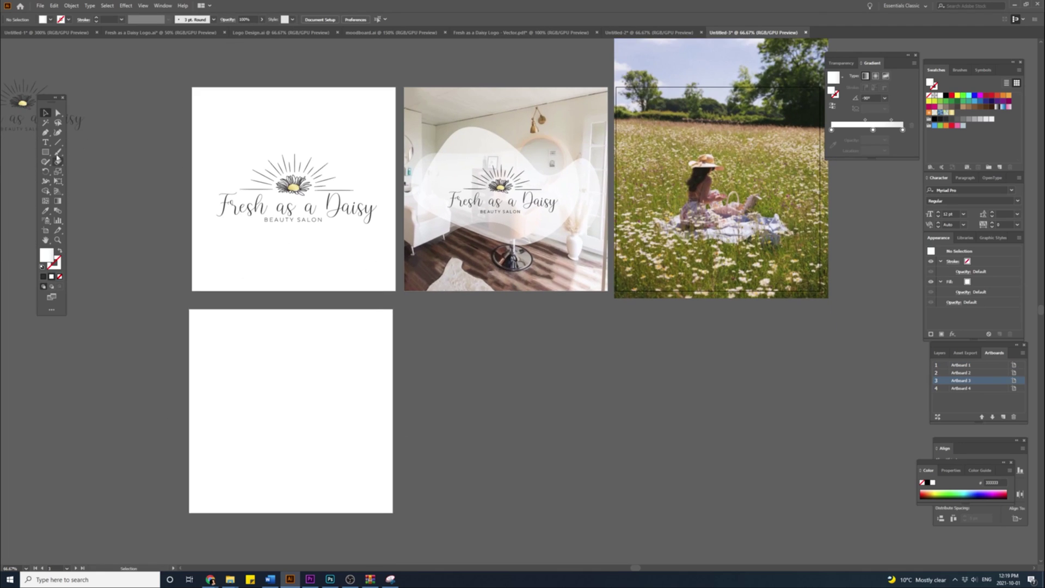
click(47, 152)
click(270, 413)
key(Escape)
click(45, 113)
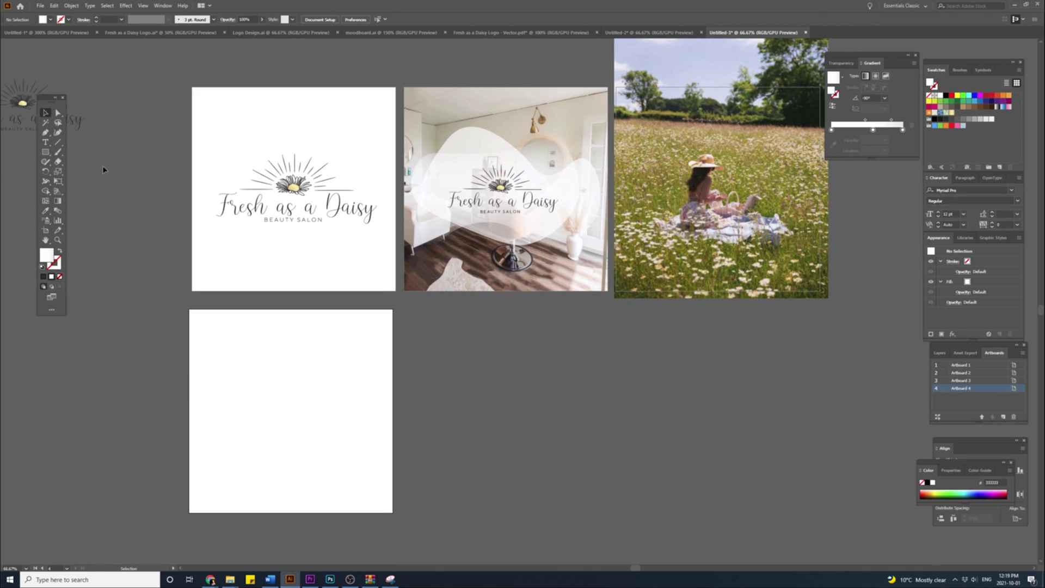
Copy the daisy and rays out of the first artboard's logo and place them on the blank fourth artboard.
right_click(304, 185)
click(326, 245)
click(344, 191)
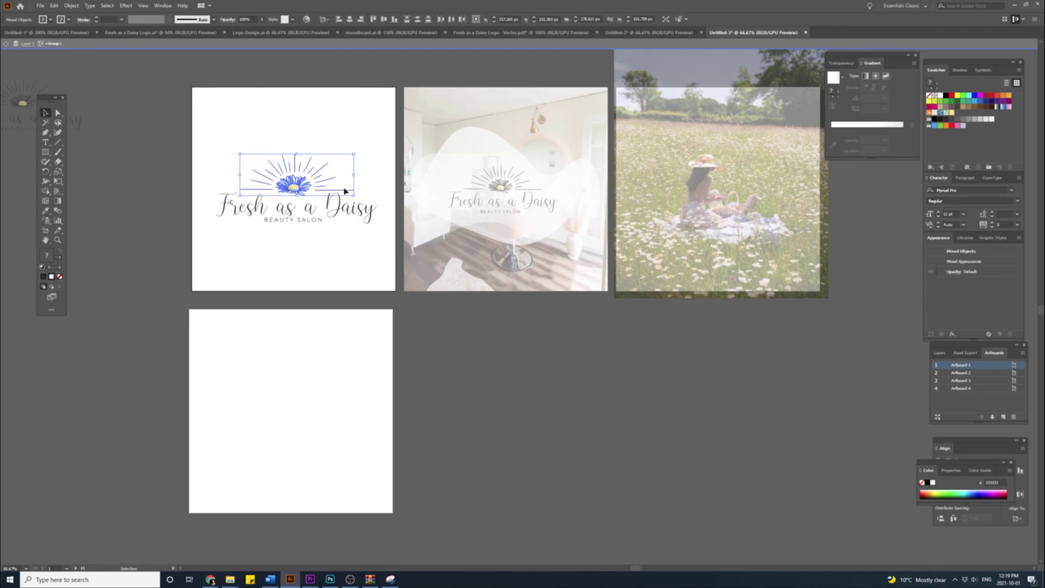
key(ctrl+c)
click(322, 348)
key(ctrl+v)
drag(516, 321, 348, 413)
click(443, 381)
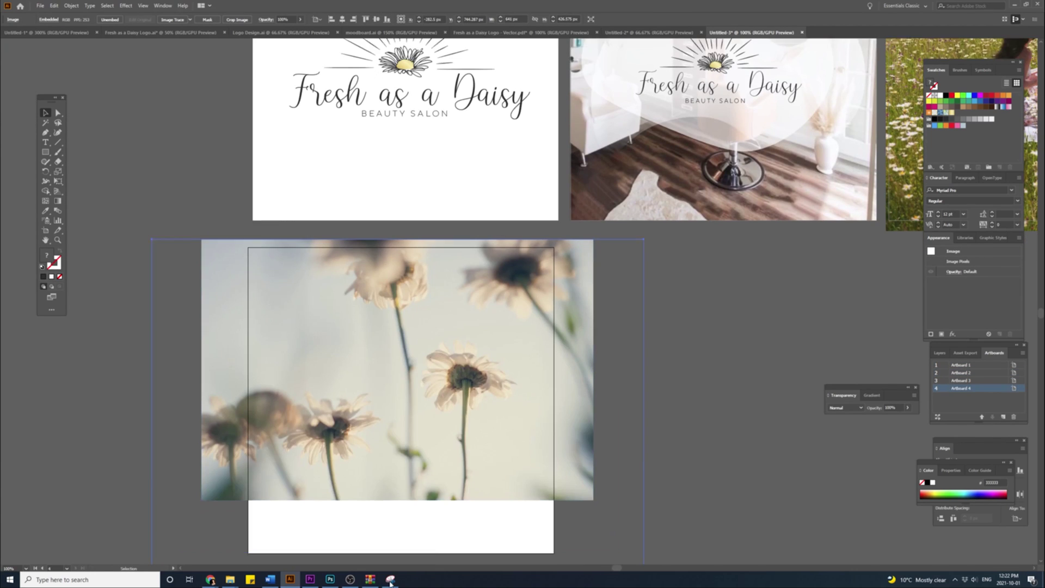
Send the blurred daisy photo behind the artwork and fit it over the fourth artboard.
drag(389, 583, 389, 582)
scroll(424, 489, down, 1)
key(ctrl+shift+[)
drag(465, 455, 468, 447)
drag(658, 387, 643, 387)
click(667, 359)
scroll(569, 297, down, 1)
Replace the daisy and rays on the photo artboard with a copy of the complete logo from the first artboard.
click(469, 166)
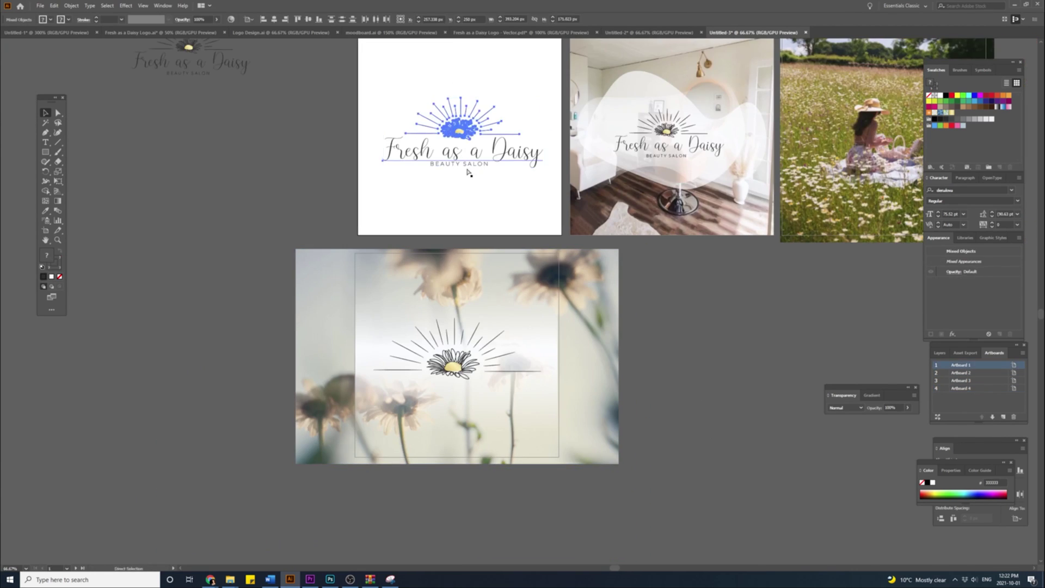
key(ctrl+c)
click(452, 367)
drag(549, 318, 195, 317)
click(465, 351)
key(Delete)
key(ctrl+v)
drag(497, 303, 449, 357)
Group the pasted logo and align it to the center of the photo artboard.
key(ctrl+g)
click(273, 20)
click(298, 20)
click(308, 20)
Pick out the gold-accented logo in the Untitled-1 document after viewing Logo Design.ai, and return to the Untitled-3 mockup document.
click(206, 34)
click(274, 33)
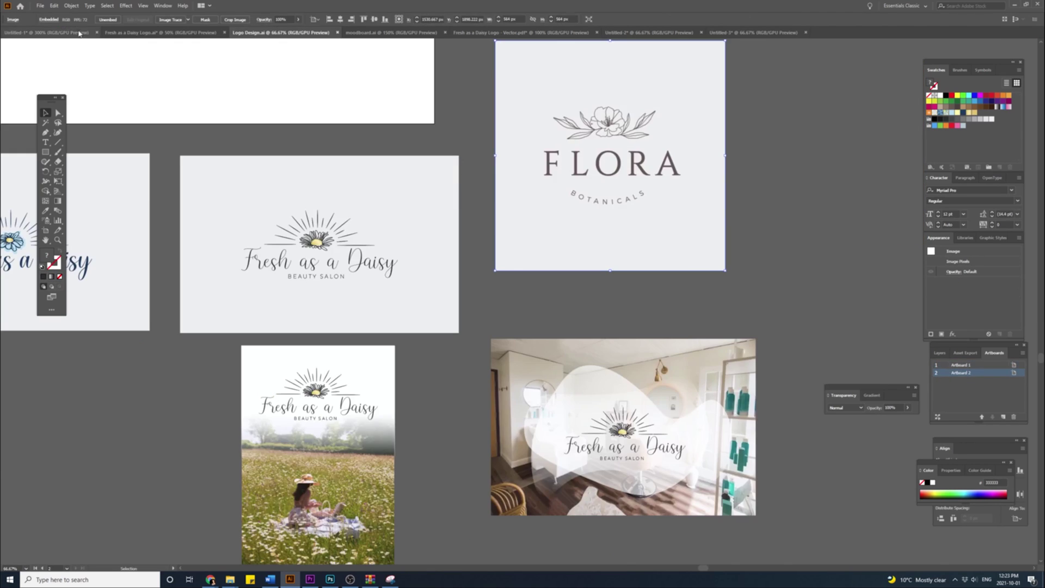
click(79, 33)
click(504, 234)
click(746, 32)
Position the logo parts over the daisy photo and recolor the "BEAUTY SALON" tagline gold with the Eyedropper.
drag(377, 387, 478, 339)
drag(507, 325, 620, 353)
drag(553, 321, 462, 354)
drag(530, 385, 540, 391)
click(466, 388)
key(i)
click(466, 357)
Arrange the gold-centered daisy with its rays above the lettering and tagline on the photo artboard.
click(70, 357)
drag(53, 358, 402, 360)
scroll(461, 371, up, 1)
click(464, 397)
click(456, 378)
shift+click(458, 349)
drag(520, 275, 124, 273)
drag(375, 299, 440, 353)
Group the assembled logo, center it on the photo artboard and nudge it up slightly.
drag(606, 286, 349, 424)
key(ctrl+g)
click(349, 19)
click(384, 19)
drag(394, 185, 532, 283)
click(762, 305)
drag(451, 351, 452, 341)
Align the white gradient rectangle to the photo artboard and extend its upper edge to the artboard's top boundary.
click(586, 341)
click(447, 20)
click(491, 20)
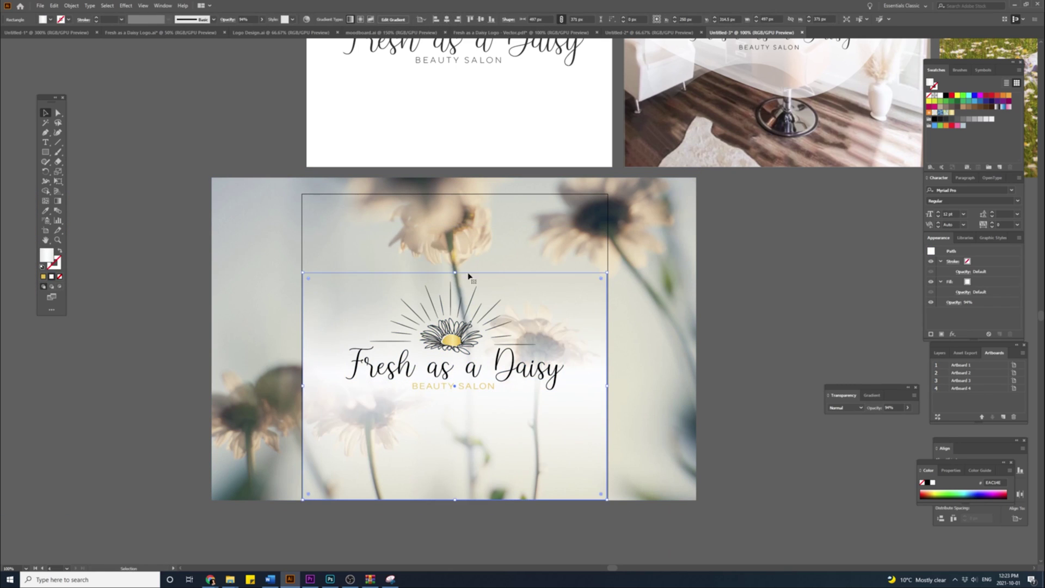
drag(455, 272, 455, 194)
key(ctrl+shift+a)
Create a 500 by 500 px rectangle and center it on the blurred daisy photo artboard.
key(m)
click(441, 256)
text(5)
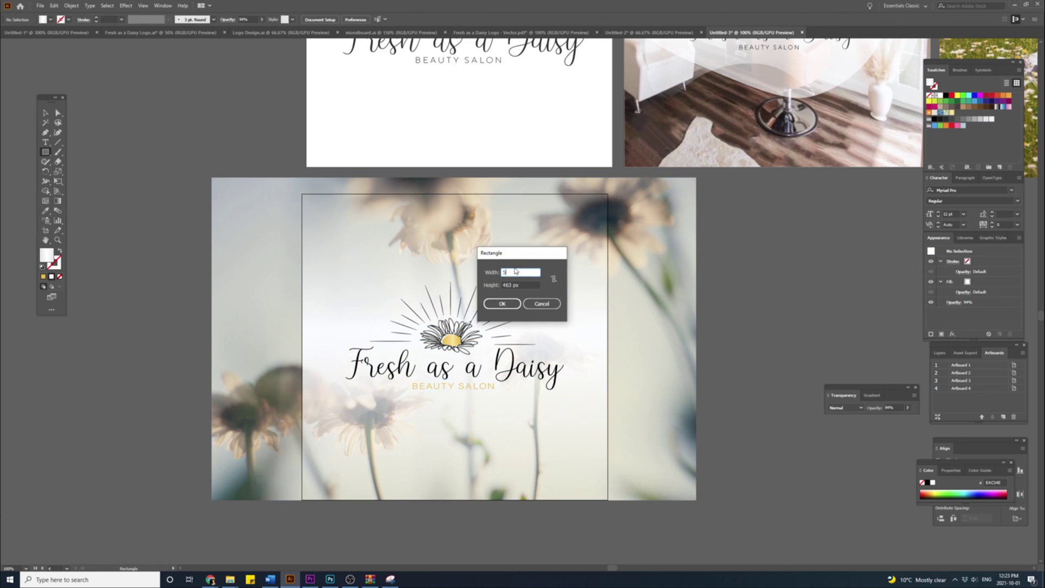
text(00)
key(Tab)
text(500)
key(Return)
click(447, 20)
click(481, 19)
Clip the blurred daisy photo, fade overlay and logo to the new square with a clipping mask.
key(v)
right_click(398, 384)
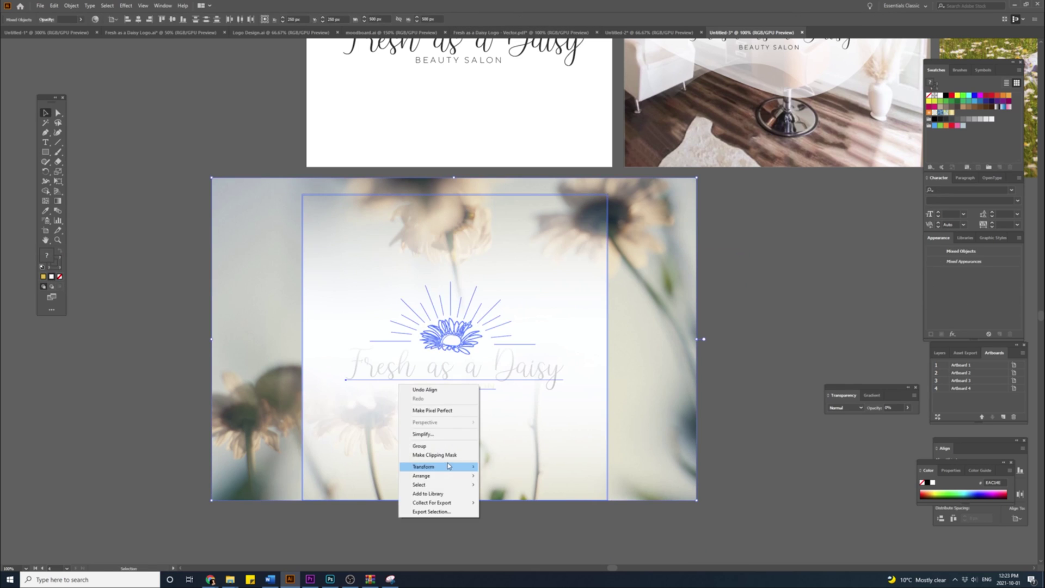
click(435, 455)
Create a 500 px square centered on the meadow photo artboard and clip the photo to it.
scroll(357, 371, down, 1)
drag(357, 371, 271, 439)
scroll(163, 406, down, 1)
click(46, 152)
click(643, 259)
key(Return)
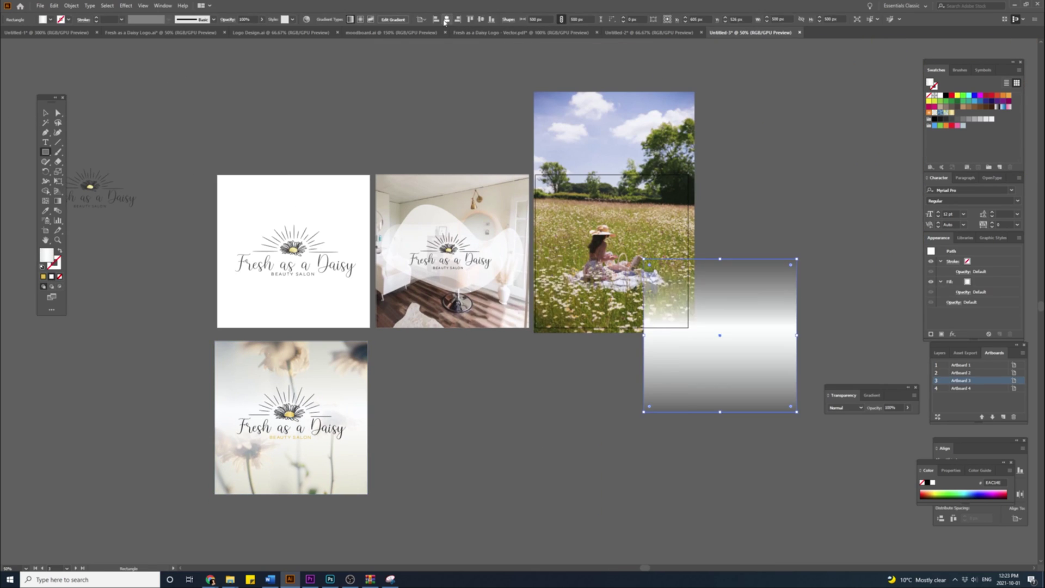
click(446, 19)
click(481, 19)
key(ctrl+a)
right_click(572, 293)
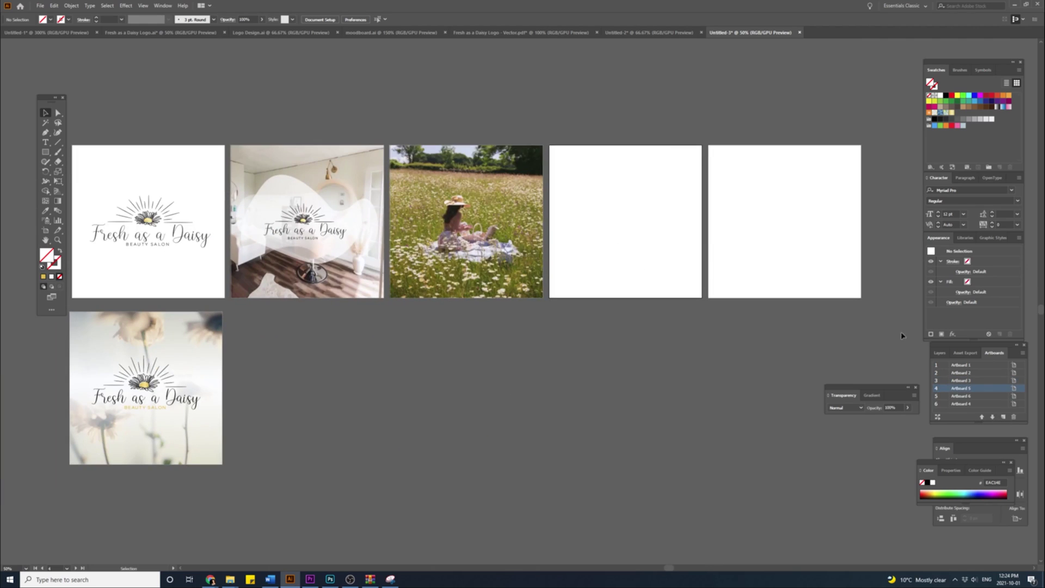
Replace the two blank upper-row artboards with two blank ones beside the daisy photo artboard.
key(Delete)
key(Delete)
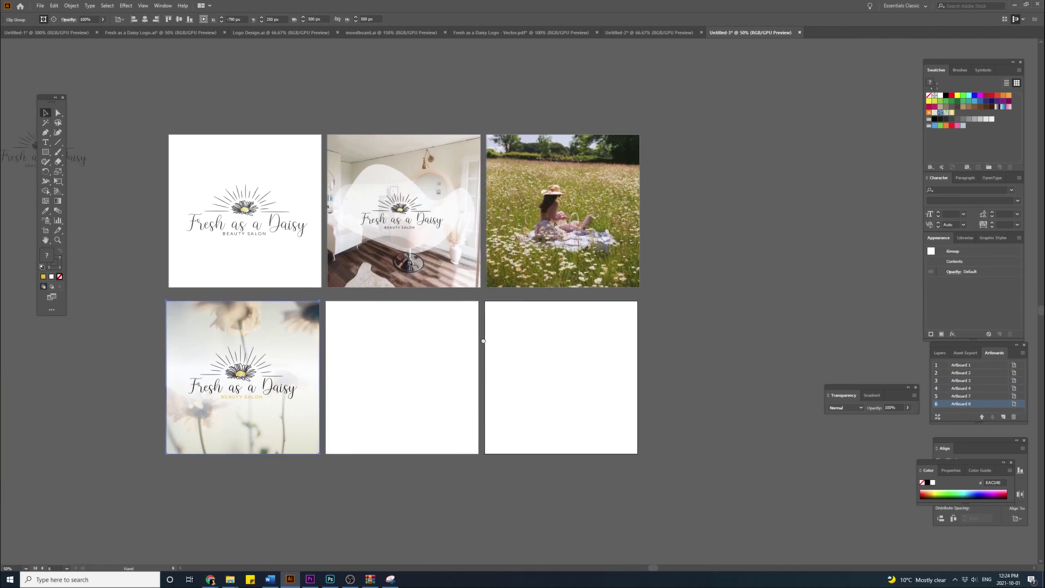
Copy the logo onto the second row's middle artboard and delete its lettering, keeping the daisy and rays.
drag(255, 382, 416, 381)
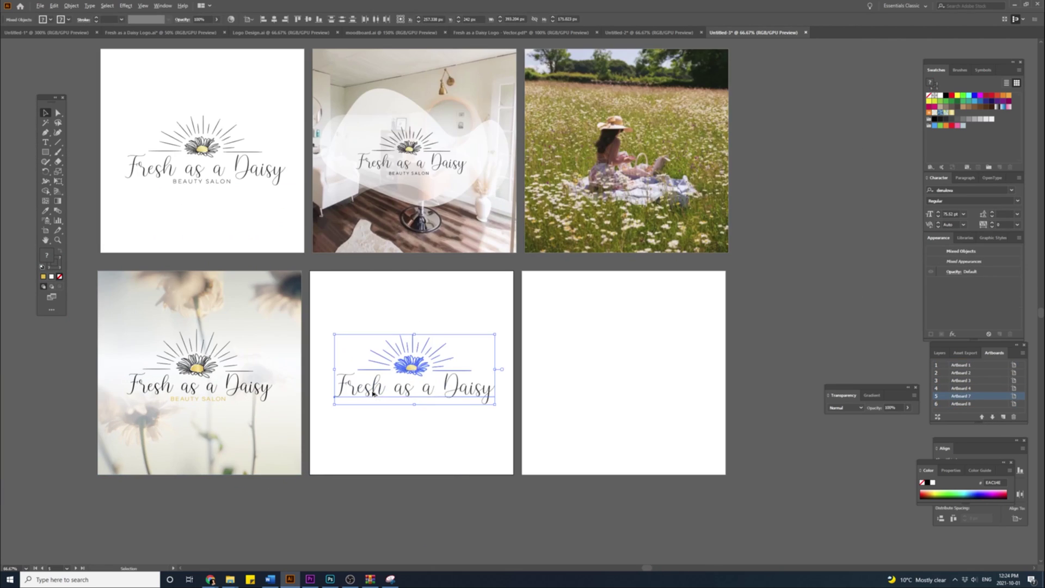
drag(417, 366, 413, 365)
right_click(413, 362)
click(430, 388)
key(Delete)
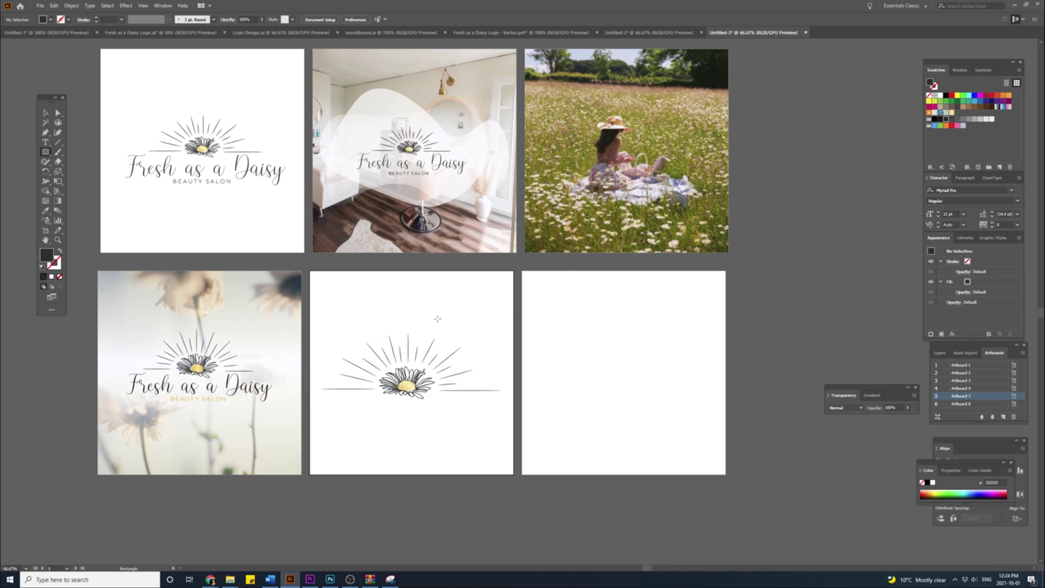
Draw a 500 px square, fill it with the daisy center's gold gradient and center it on the artboard.
drag(438, 318, 641, 522)
key(i)
click(412, 387)
click(447, 19)
click(481, 20)
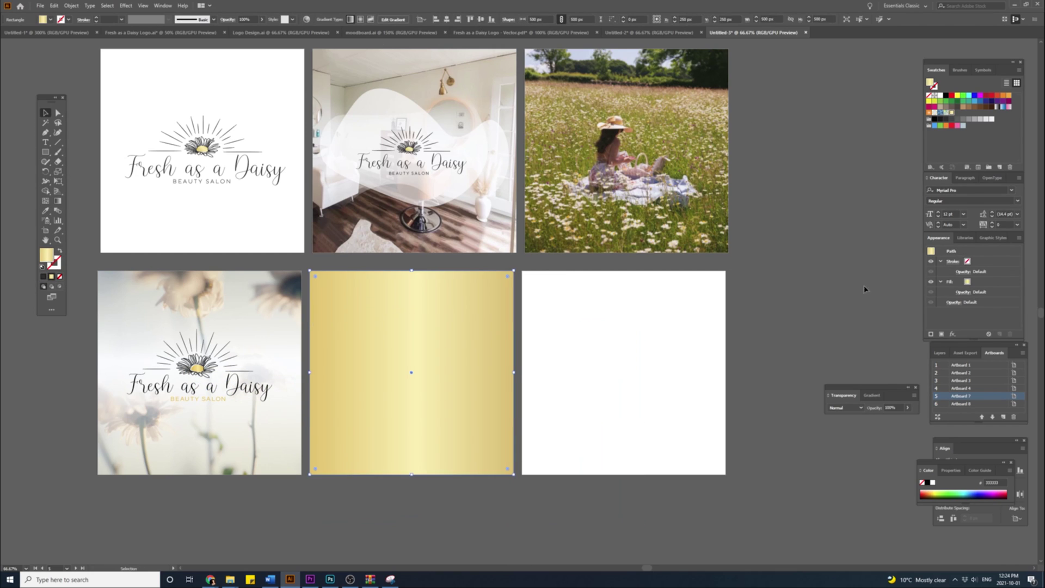
Lower the gold square's opacity to 60% and send it behind the daisy.
click(894, 418)
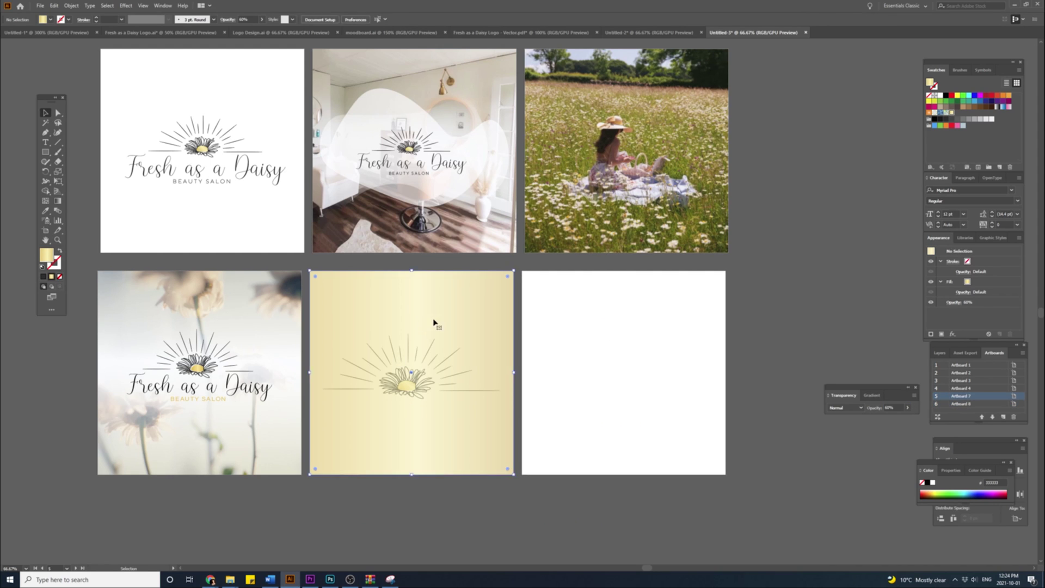
key(ctrl+shift+[)
scroll(418, 359, up, 2)
drag(506, 375, 87, 351)
Ungroup the daisy artwork, recolor its outlines and rays white, and put the gold square back behind it.
click(388, 389)
right_click(388, 389)
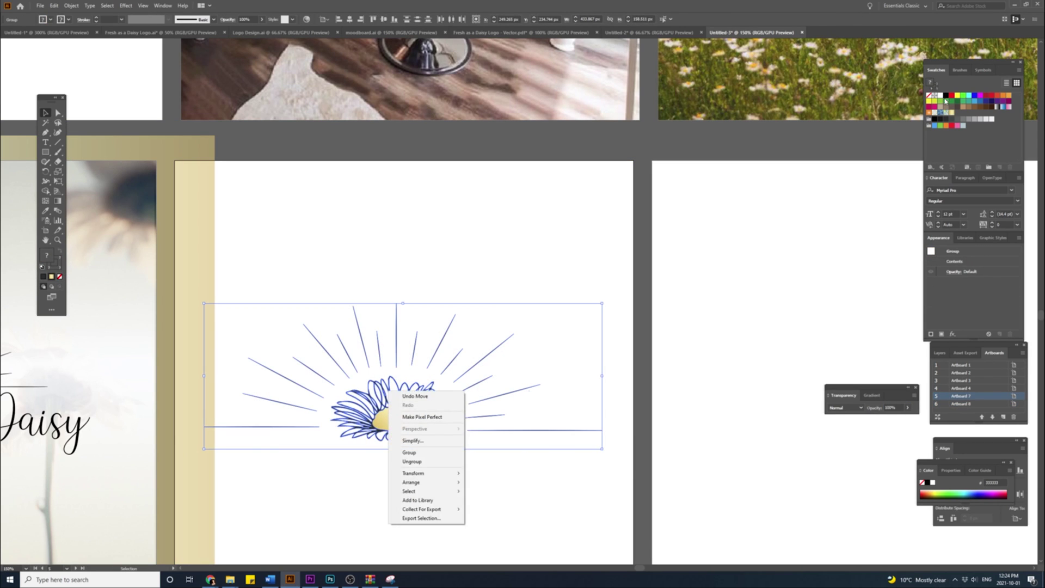
click(409, 462)
click(675, 381)
click(300, 363)
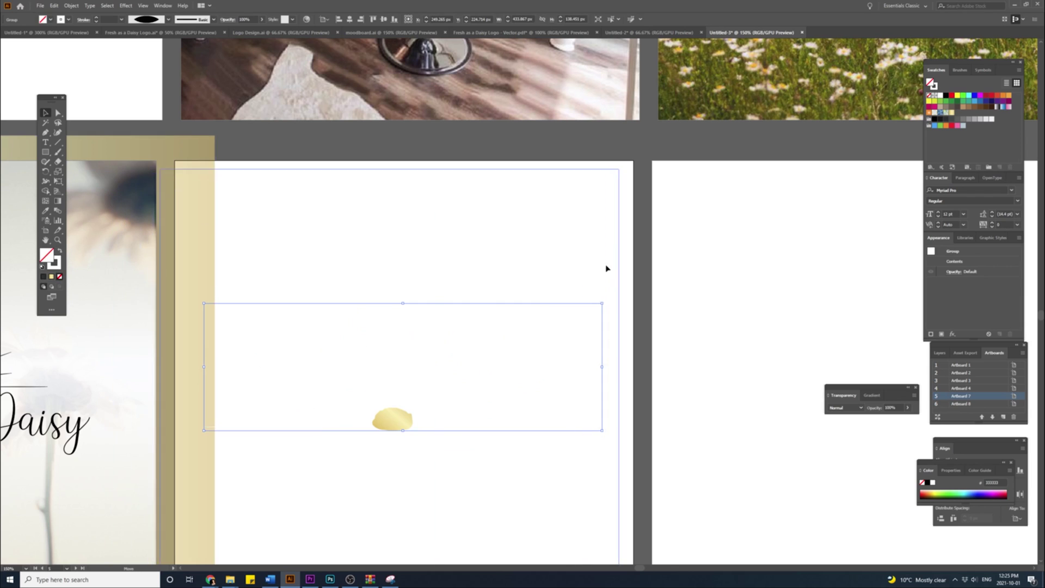
key(ctrl+z)
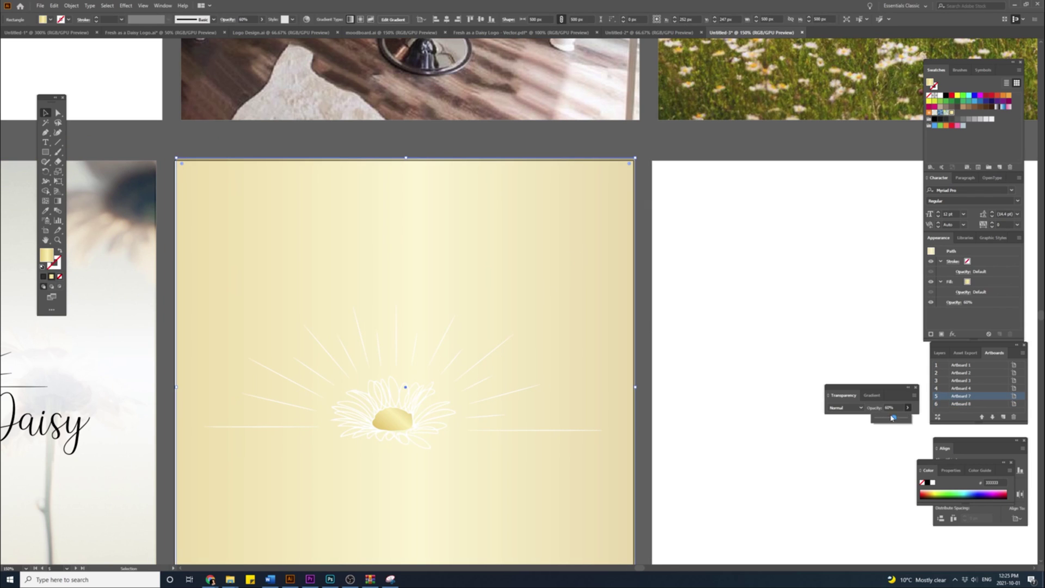
Restore the gold square's opacity to 100% and try a solid fill sampled from the meadow photo.
drag(893, 418, 907, 418)
click(684, 110)
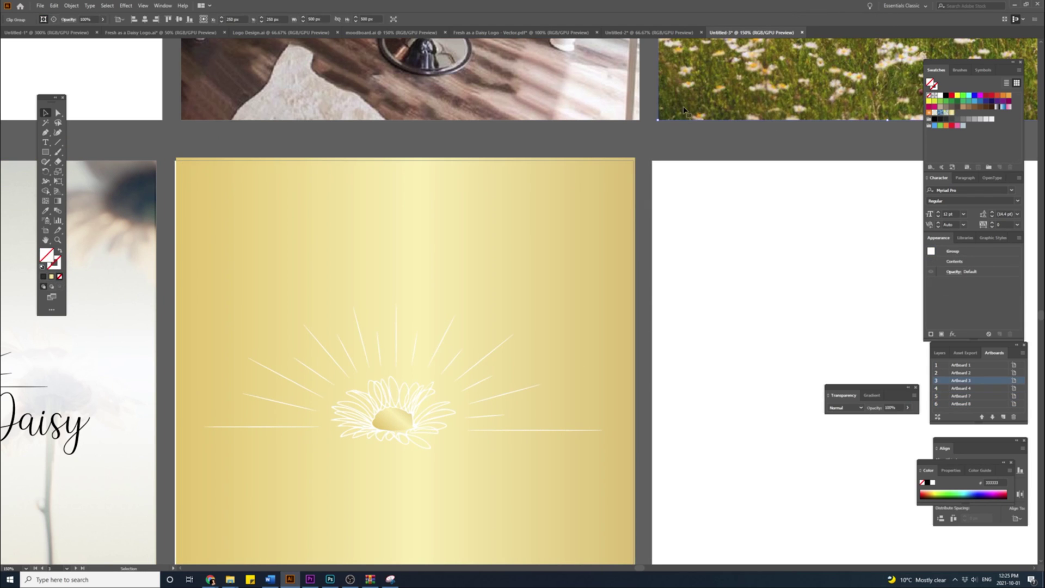
scroll(483, 267, down, 2)
ctrl+click(484, 245)
click(591, 171)
click(591, 174)
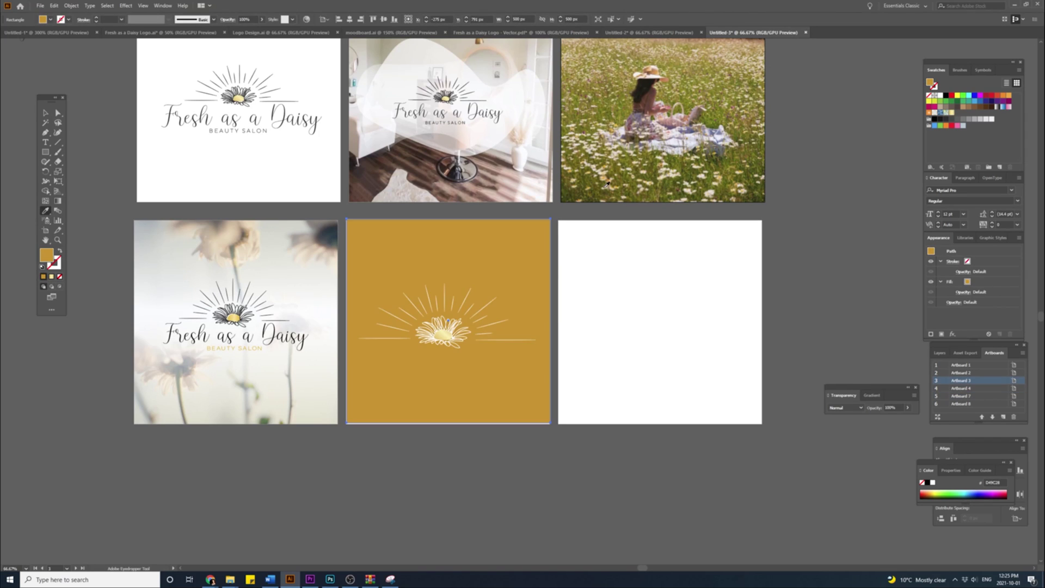
click(583, 180)
Delete the daisy and rays from the gold artboard and move the gold square aside.
click(430, 332)
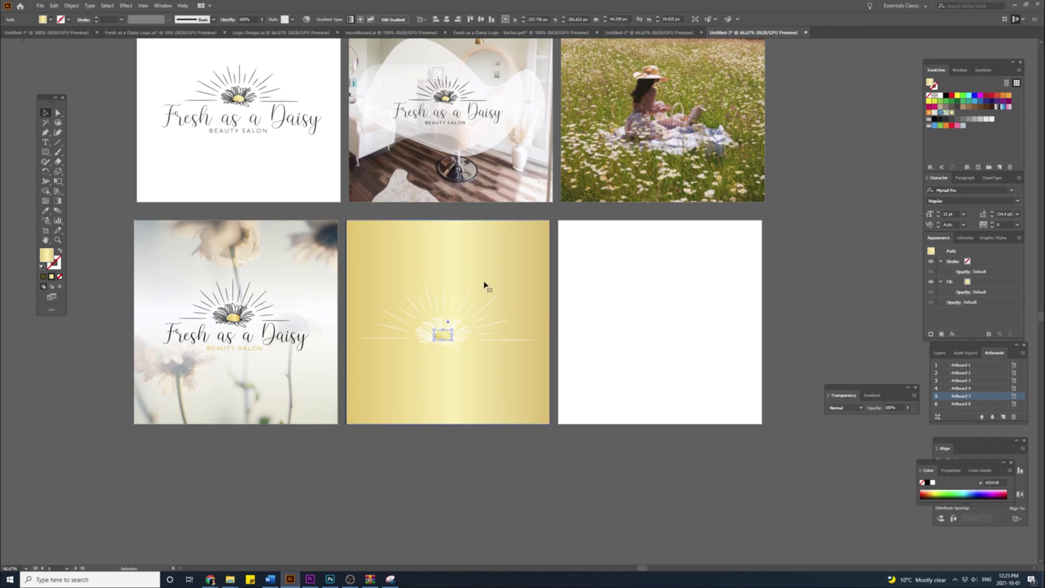
key(Delete)
drag(484, 282, 470, 438)
Isolate the logo inside the clipped daisy photo and copy its script lettering and "BEAUTY SALON" tagline.
right_click(245, 111)
click(271, 363)
right_click(265, 339)
click(294, 396)
click(231, 337)
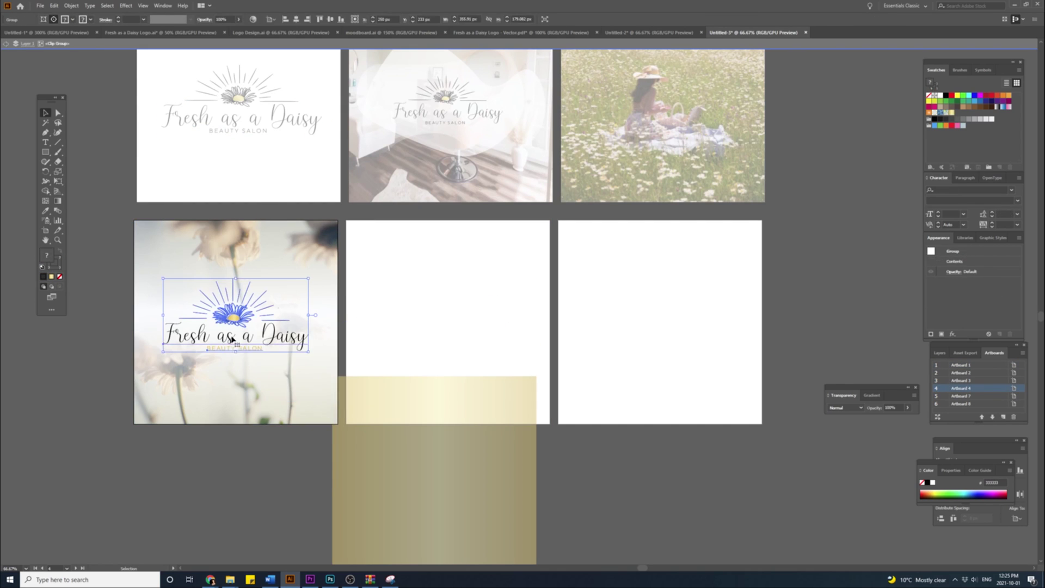
right_click(231, 336)
click(261, 394)
click(231, 338)
shift+click(234, 348)
key(ctrl+c)
Paste the lettering and tagline in the middle of the gold artboard and color them white.
double_click(504, 358)
key(ctrl+v)
drag(513, 307, 450, 335)
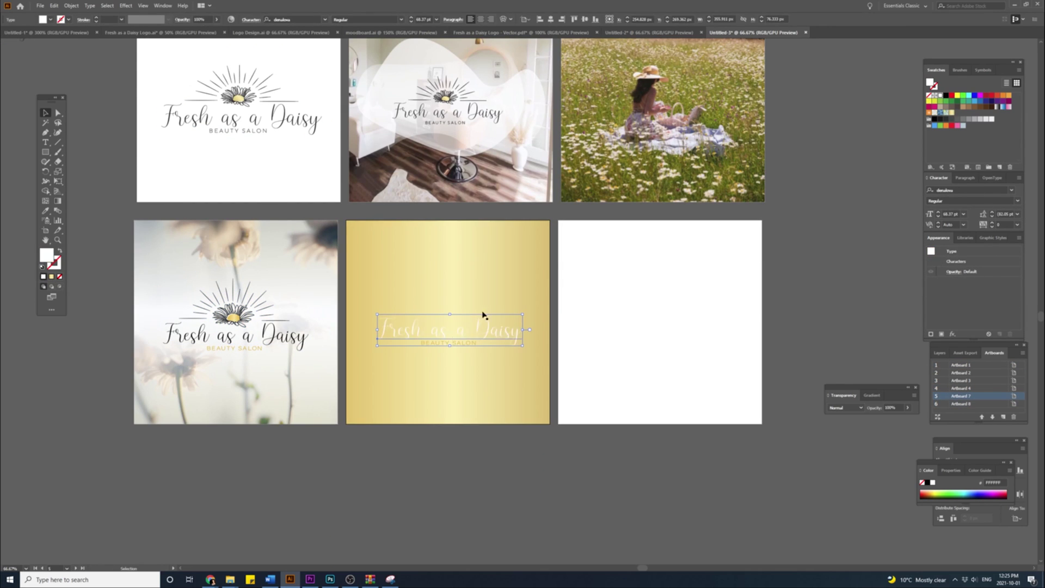
scroll(452, 338, up, 2)
click(452, 350)
click(940, 95)
Set the gold square's gradient angle to 90° and shift its color stops.
click(250, 224)
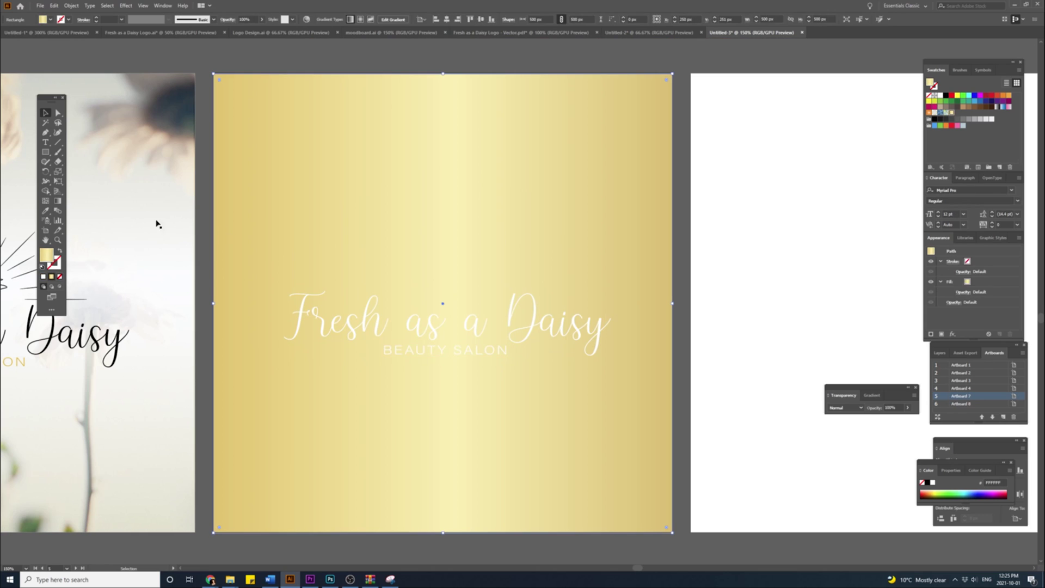
click(871, 395)
click(885, 440)
click(893, 323)
drag(831, 472, 859, 472)
mouse_move(869, 471)
mouse_down()
mouse_move(832, 472)
mouse_move(872, 472)
mouse_up()
Enlarge the script lettering slightly and reposition it with the tagline in the center of the gold artboard.
click(595, 328)
drag(611, 321, 623, 321)
click(476, 353)
shift+click(483, 329)
drag(483, 329, 507, 315)
scroll(483, 316, down, 2)
click(615, 321)
click(542, 316)
click(610, 312)
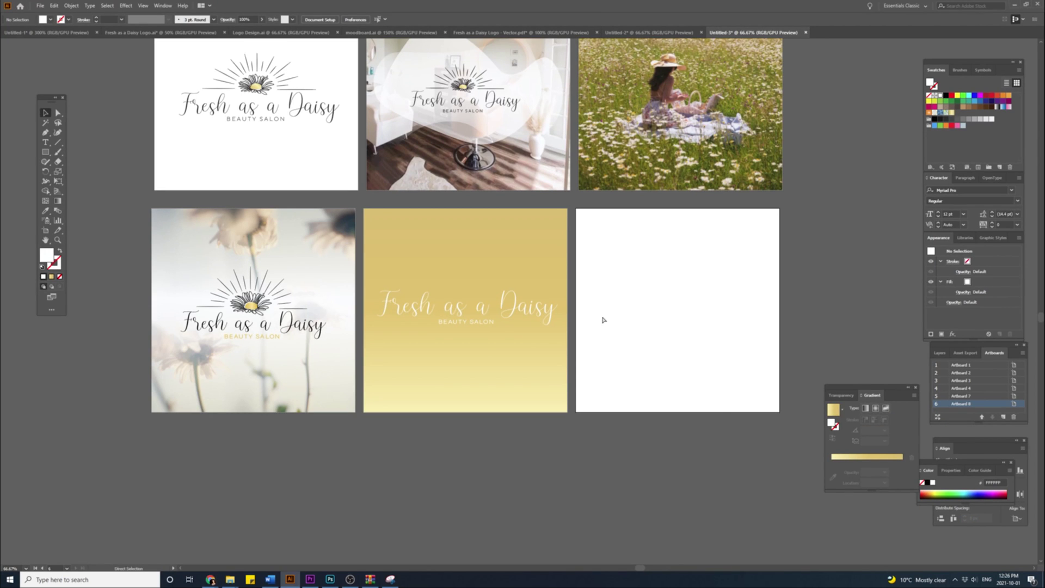
Paste the dried flower photo, fit it to the gold artboard's width and send it to the back.
key(ctrl+v)
drag(727, 301, 616, 290)
drag(544, 305, 484, 313)
key(ctrl+shift+[)
drag(557, 310, 568, 310)
Lower the gold gradient square's opacity to 57% over the dried flower photo.
click(536, 267)
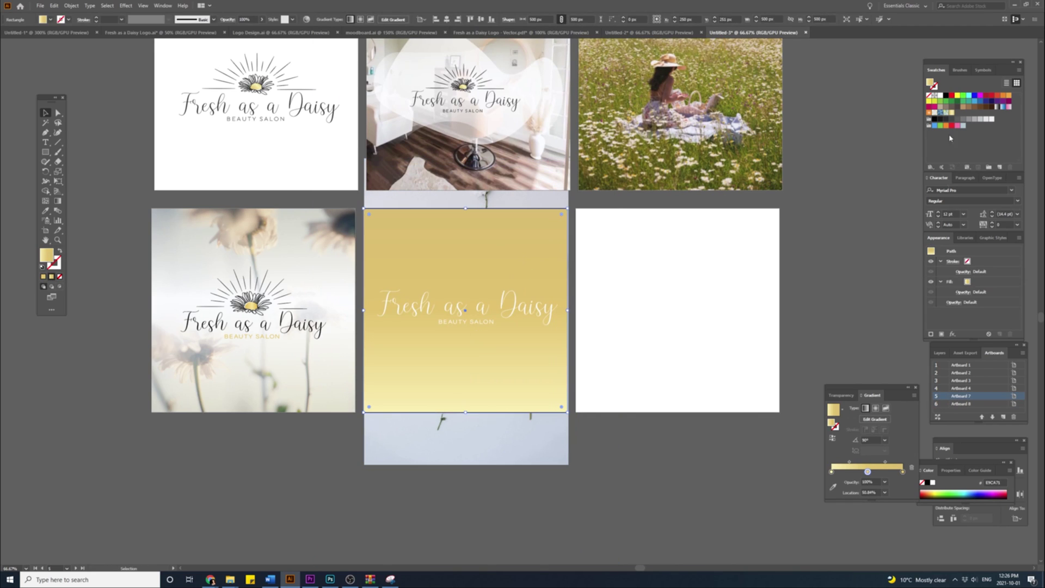
click(841, 395)
click(907, 407)
drag(910, 418, 895, 420)
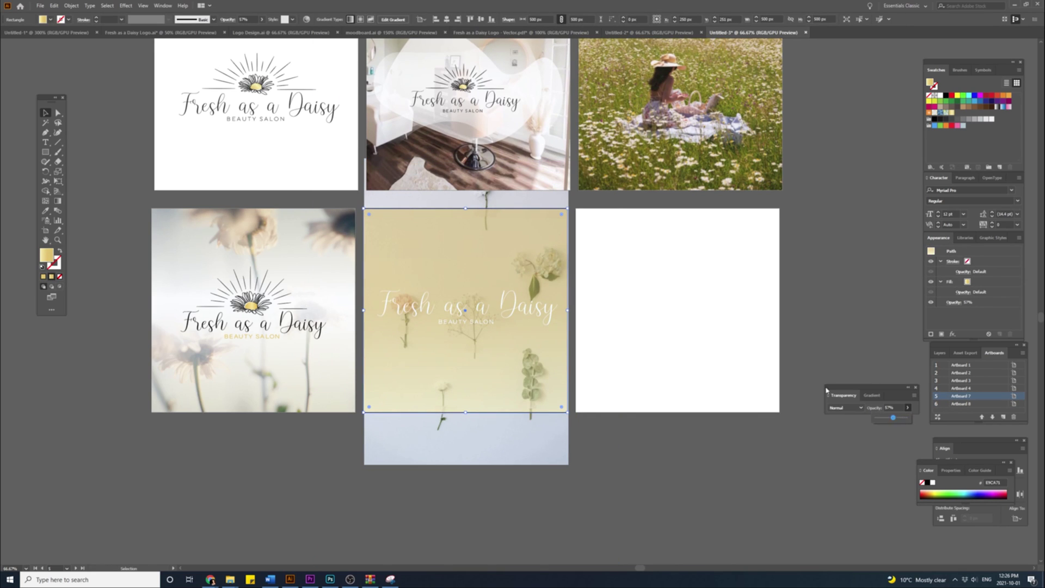
Recolor the lettering and tagline on the gold artboard black and scale them down slightly.
click(545, 309)
click(940, 119)
click(590, 324)
click(546, 308)
drag(558, 306, 551, 306)
click(599, 297)
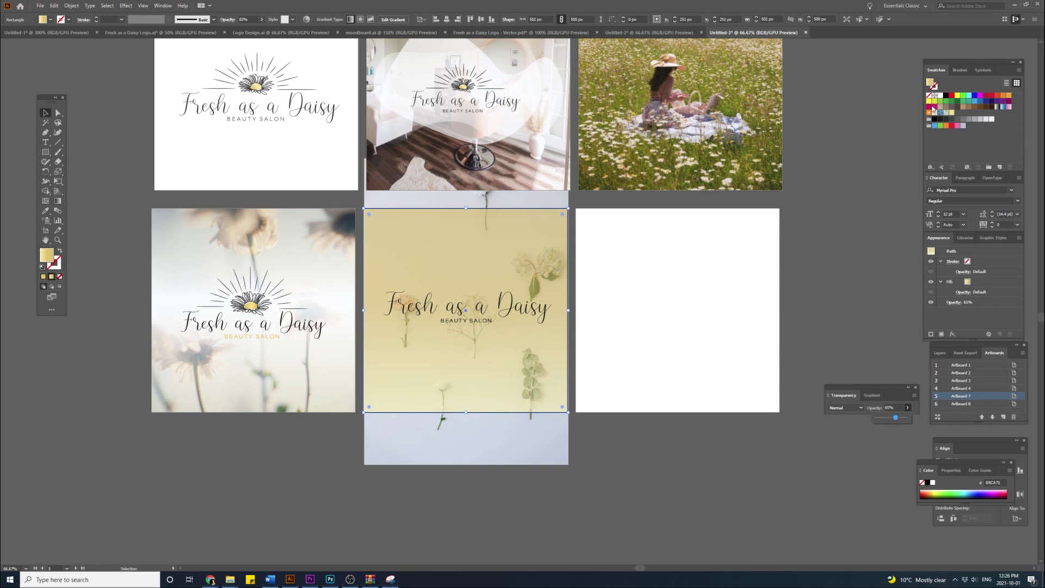
Rearrange the gold square's gradient stops so the light tone sits between darker gold ends.
click(871, 395)
drag(831, 472, 872, 472)
drag(902, 472, 831, 472)
Create a square centered on the gold artboard and clip the flower photo, gold overlay and lettering to it.
click(506, 438)
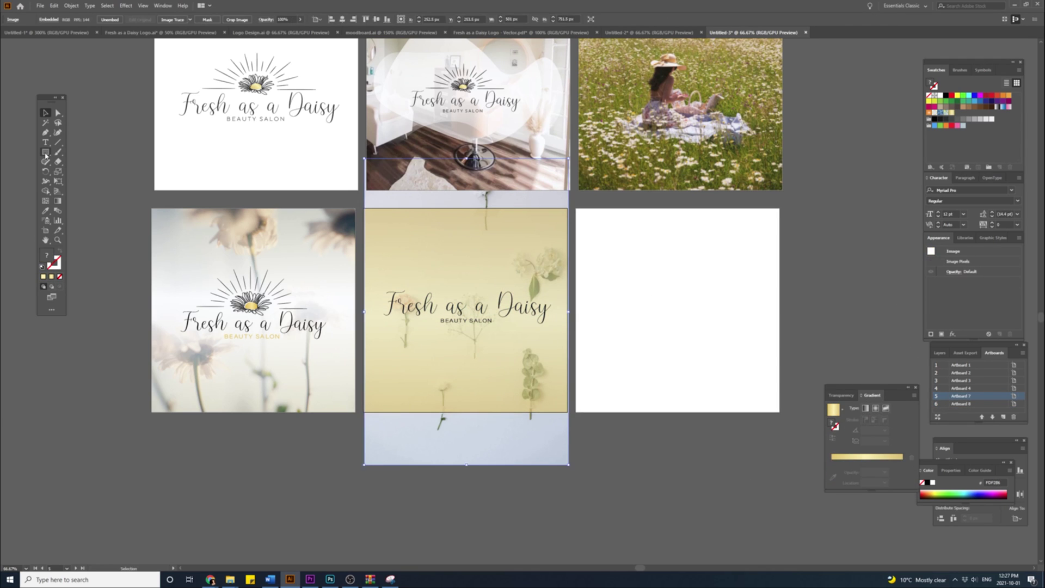
key(m)
click(434, 282)
key(Return)
click(446, 19)
click(481, 20)
drag(614, 355, 479, 297)
right_click(436, 364)
click(472, 434)
Copy the daisy from the white artboard's logo onto the last blank artboard without its rays.
drag(603, 267, 539, 343)
drag(266, 229, 130, 136)
drag(194, 162, 619, 380)
right_click(618, 381)
click(612, 403)
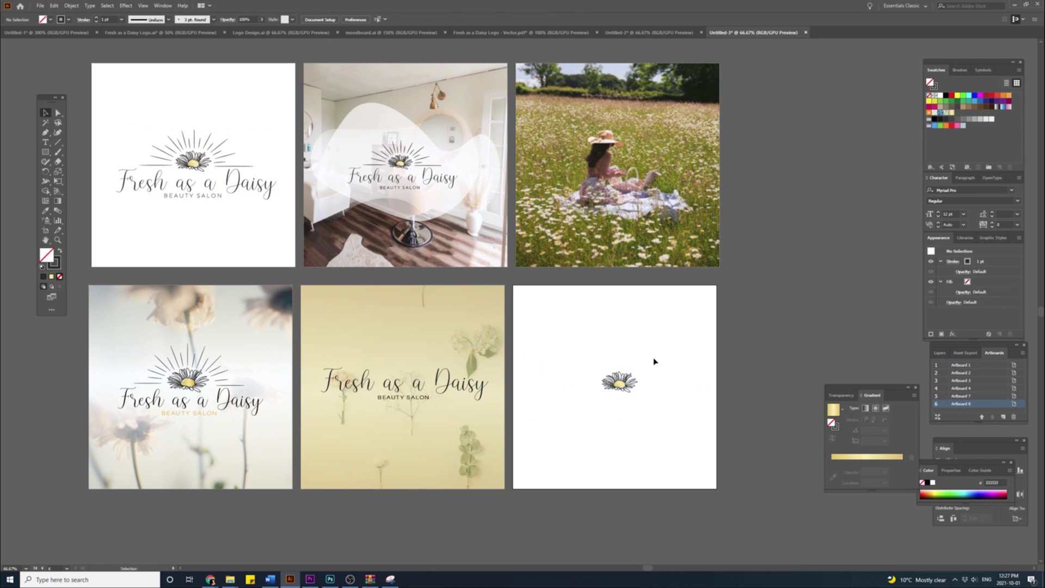
Enlarge the daisy and duplicate it into four flowers across the last artboard.
drag(611, 353, 595, 341)
drag(564, 343, 654, 366)
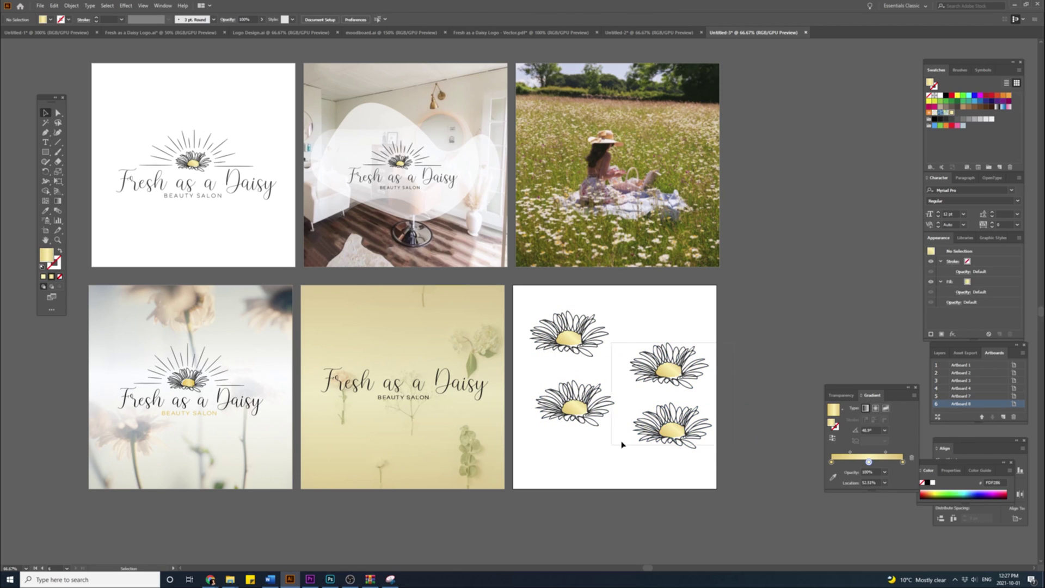
drag(535, 450, 516, 459)
drag(743, 366, 749, 368)
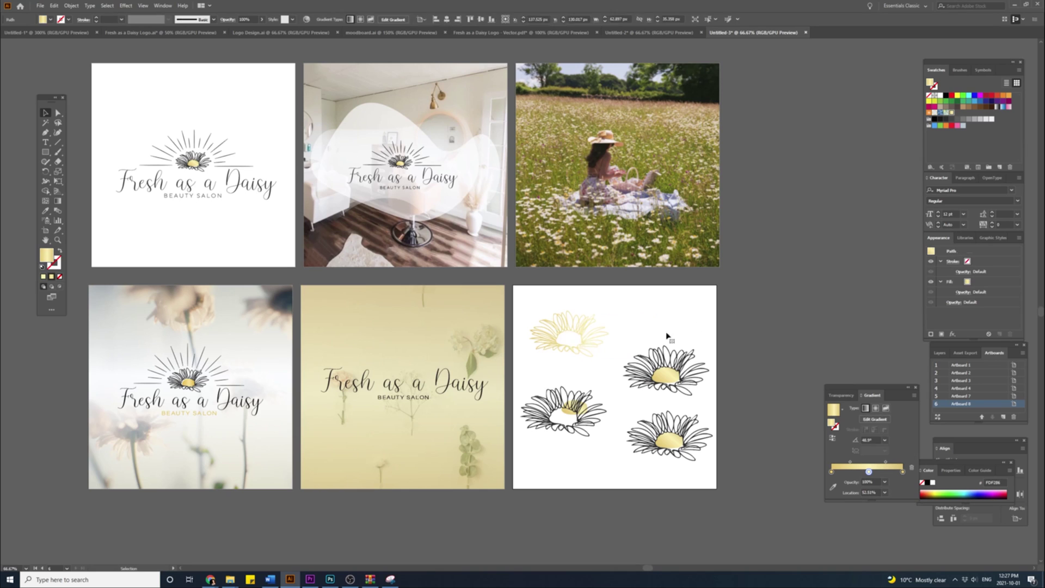
Replace the dark daisies with enlarged gold-outlined copies scattered across the last artboard and past its edges.
click(630, 374)
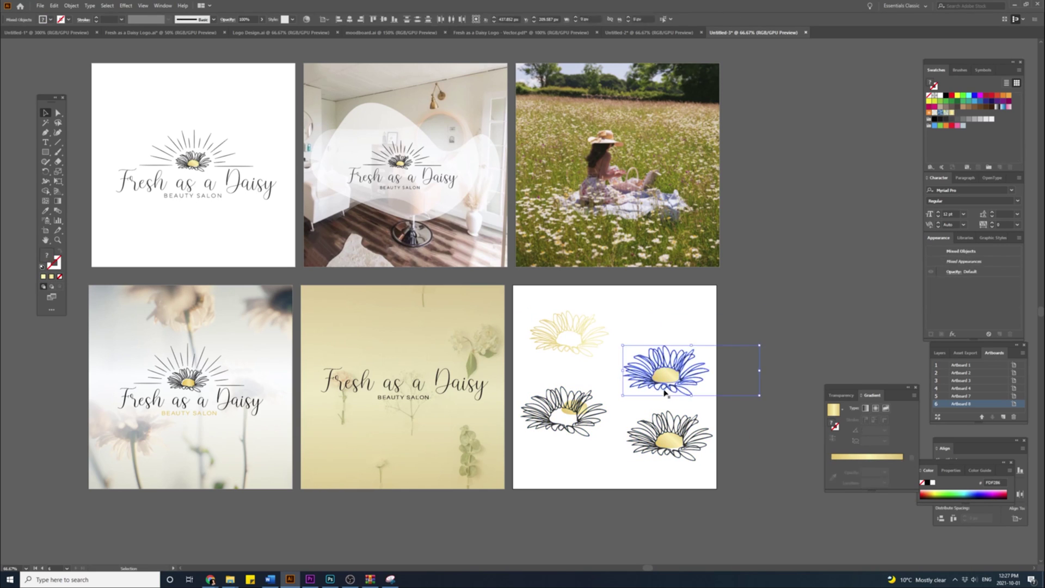
key(Delete)
drag(557, 347, 540, 331)
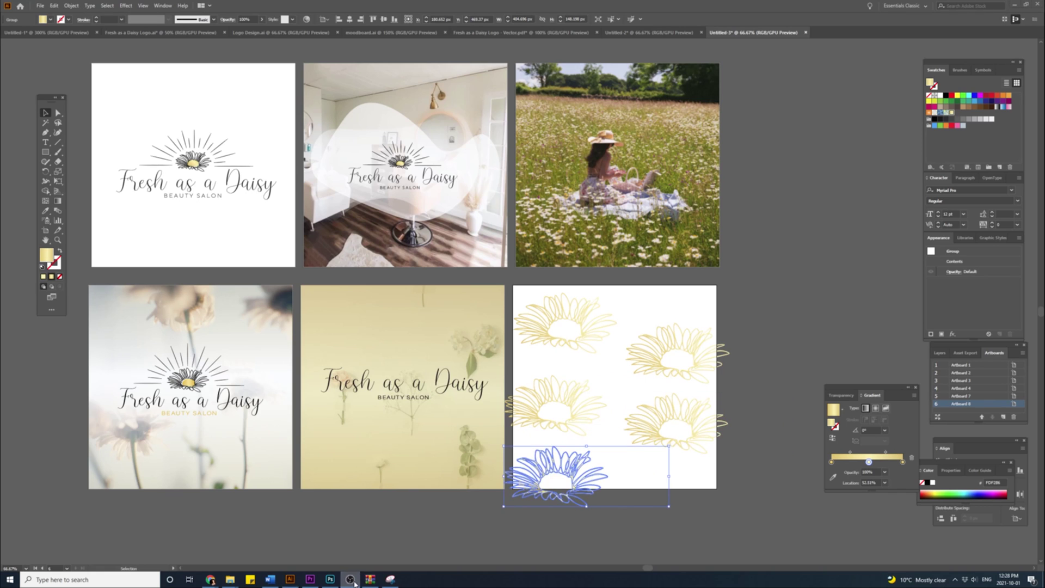
drag(628, 372, 555, 309)
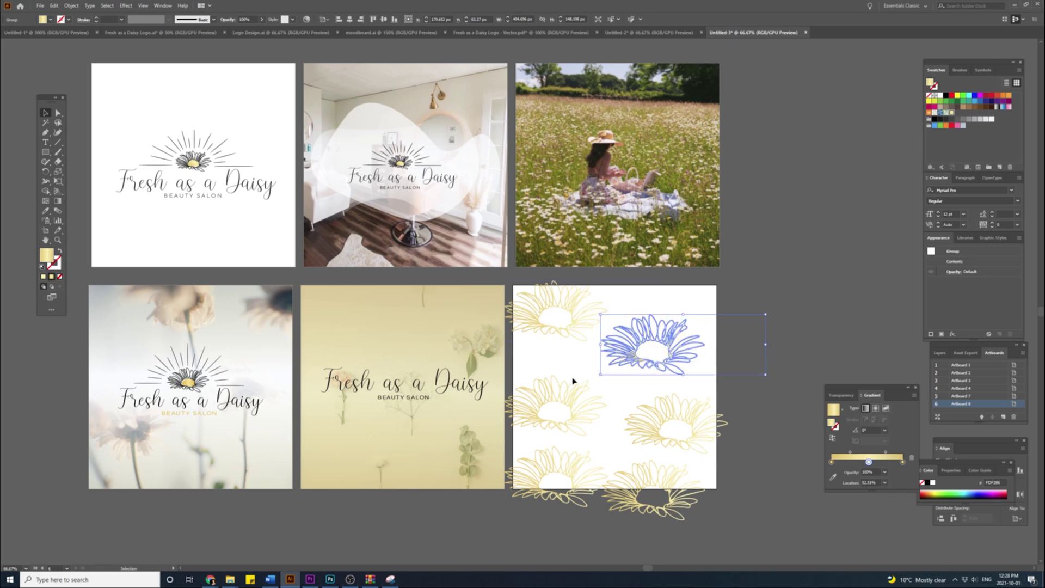
drag(572, 381, 637, 473)
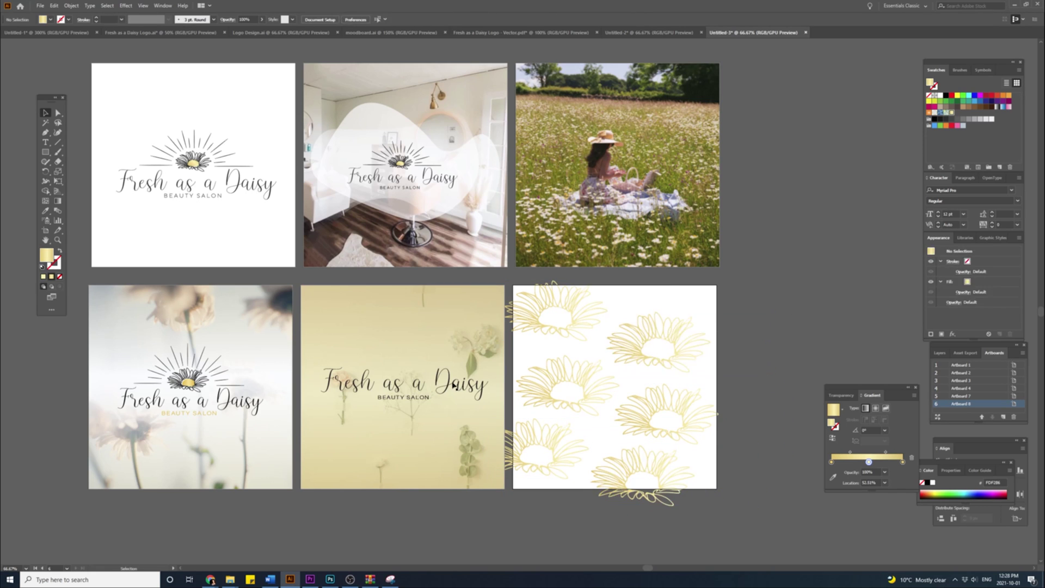
right_click(382, 355)
click(424, 414)
click(402, 397)
shift+click(393, 387)
key(ctrl+z)
key(ctrl+z)
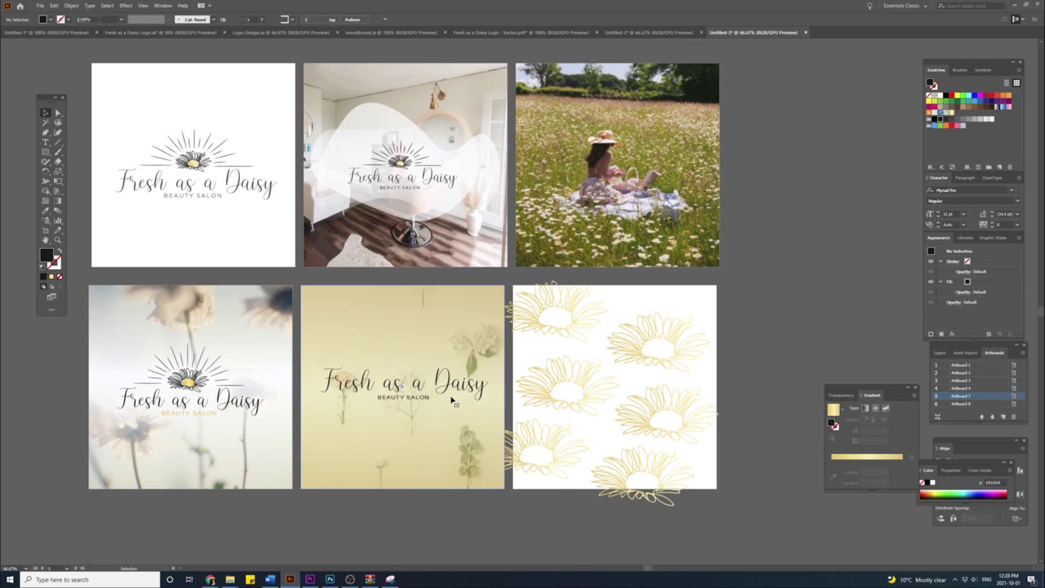
Copy the dark lettering and tagline from the clipped gold artwork onto the center of the daisy pattern artboard.
right_click(452, 397)
click(492, 455)
click(414, 387)
shift+click(415, 399)
double_click(792, 330)
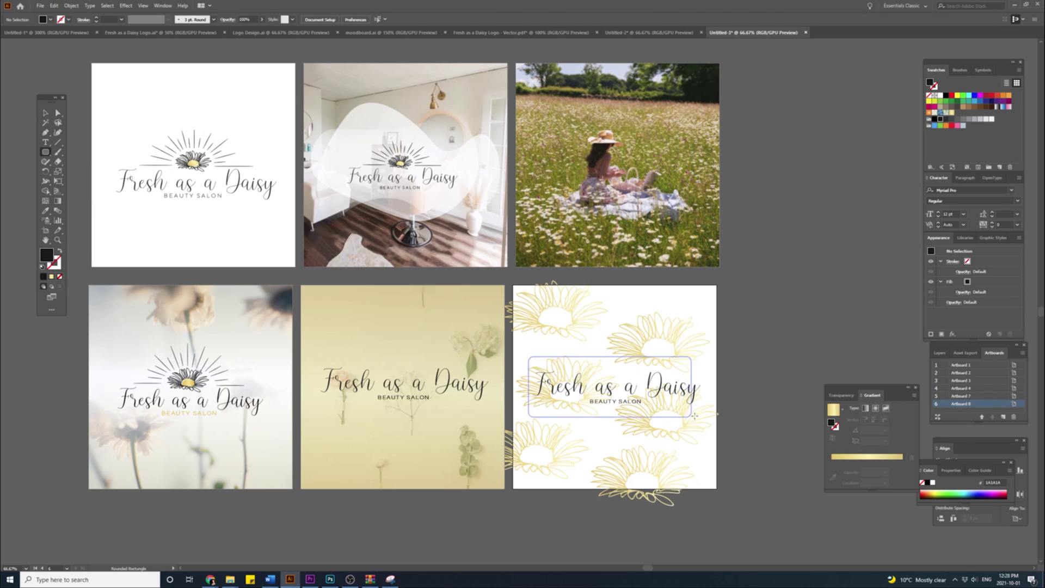
Draw a white rounded rectangle behind the lettering and arrange the gold daisies beneath it.
drag(694, 416, 705, 414)
click(940, 97)
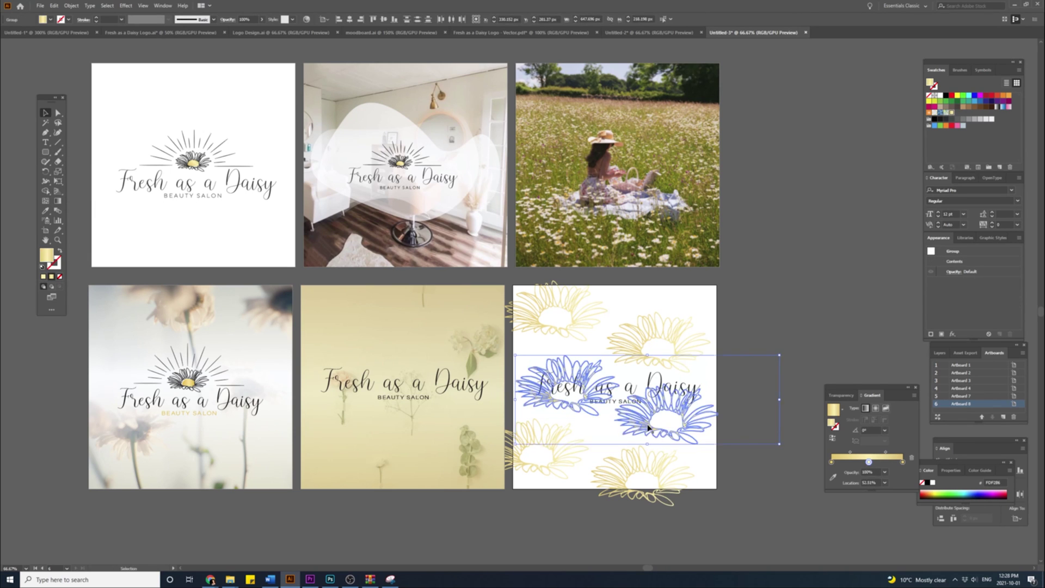
click(690, 397)
scroll(684, 403, up, 1)
click(687, 407)
Reduce the white rectangle's height around the lettering and select the gold daisy above it.
click(614, 401)
shift+click(694, 384)
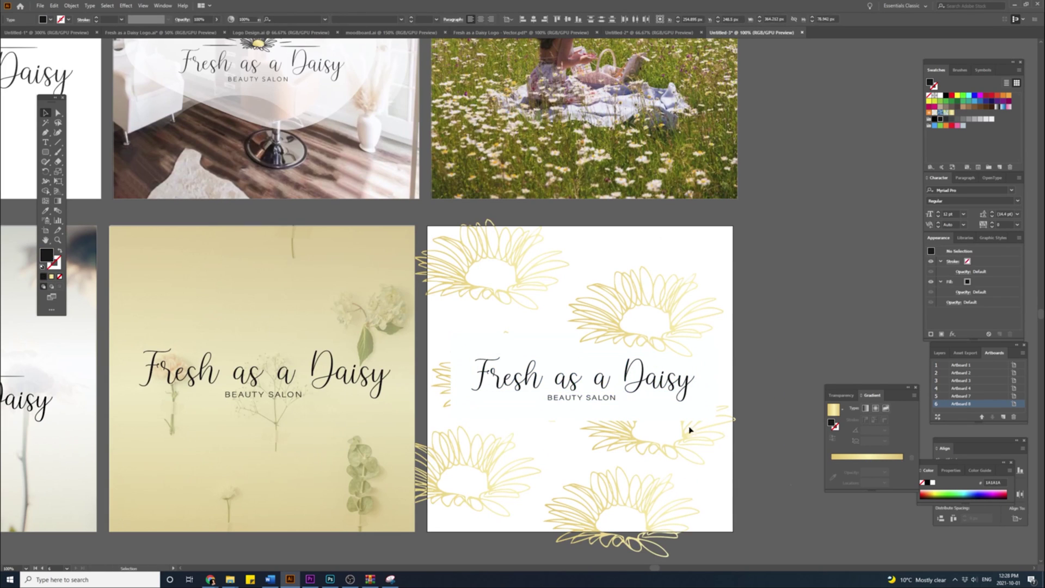
click(614, 325)
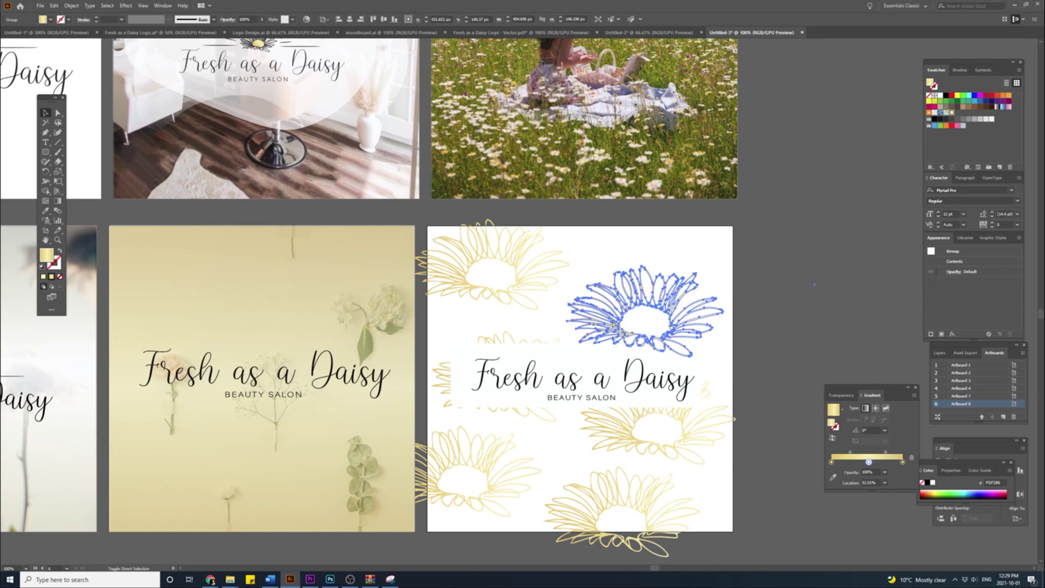